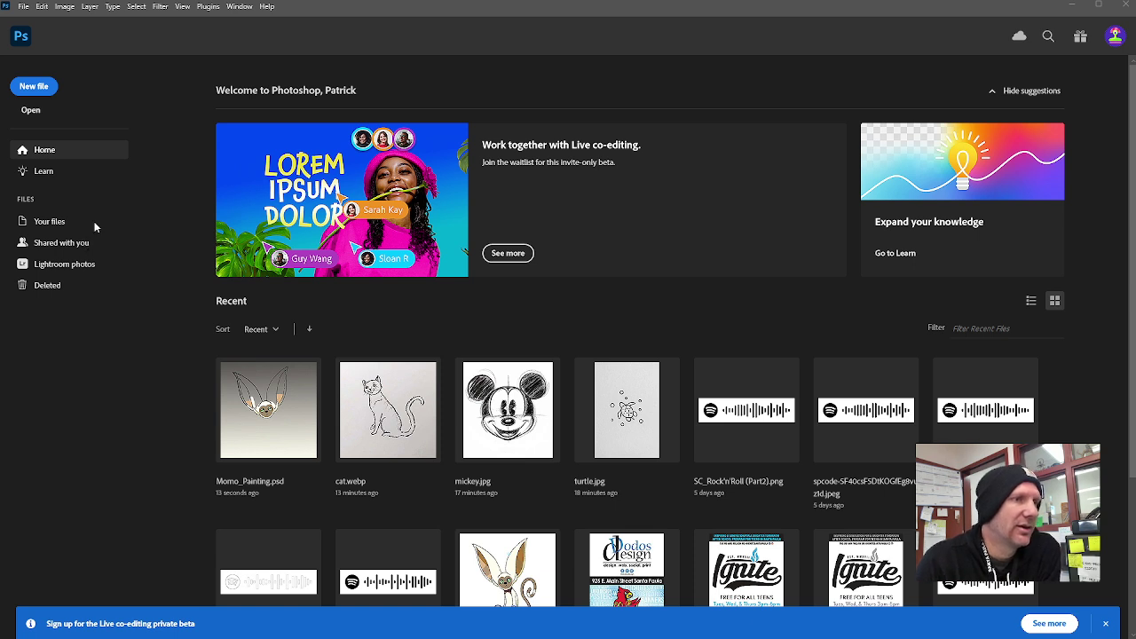
Start a new document and set its size to 11 inches wide by 8.5 inches high.
click(41, 89)
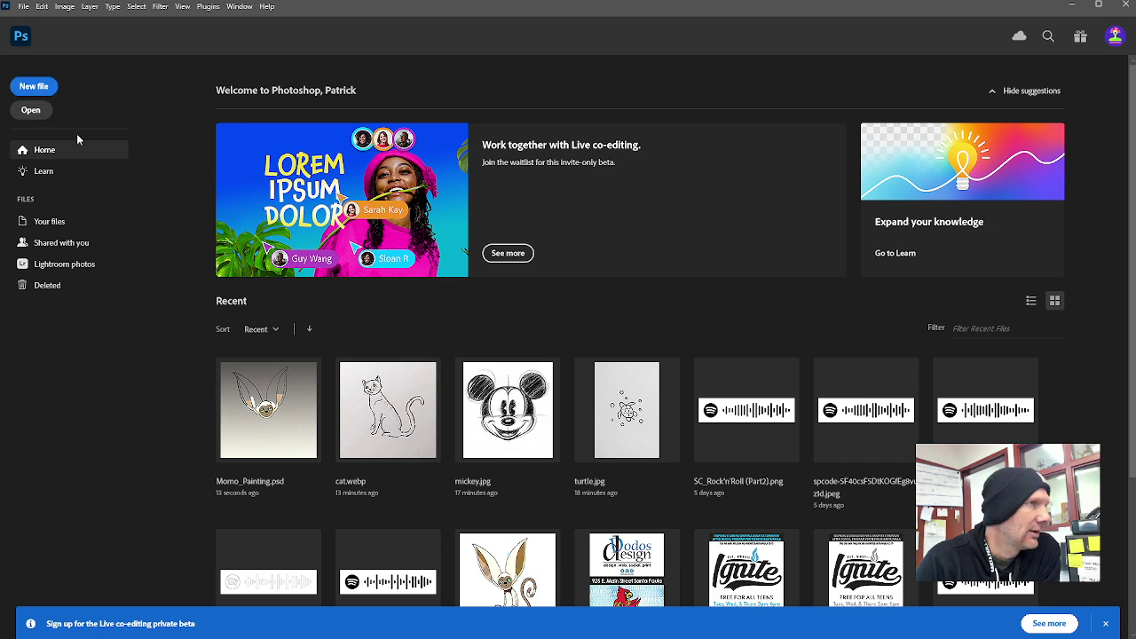
click(33, 91)
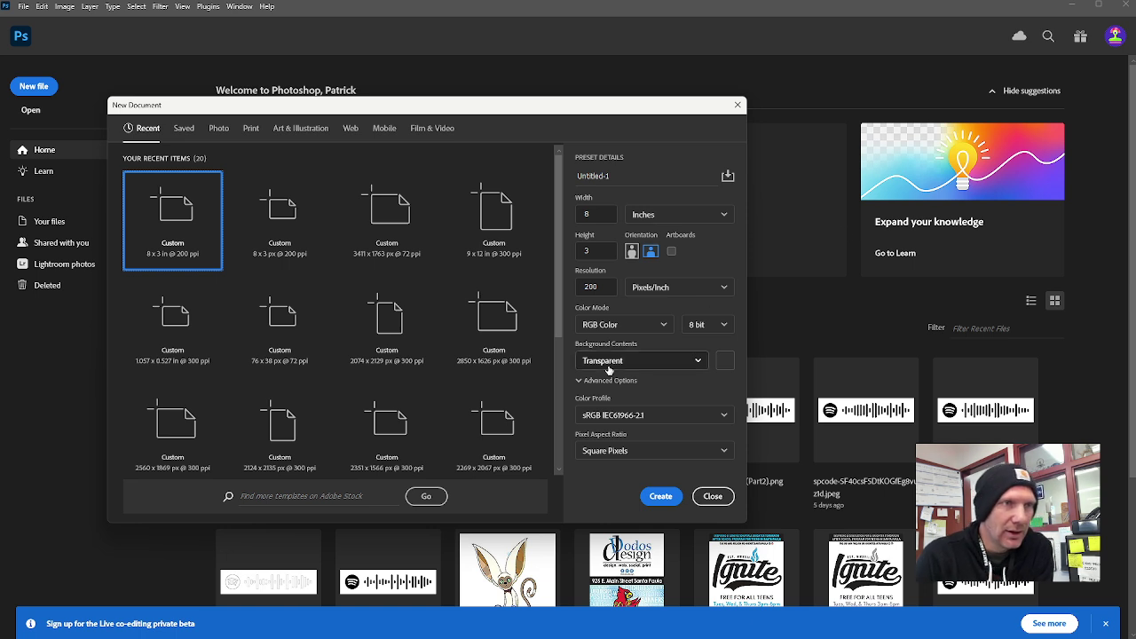
click(669, 219)
click(667, 255)
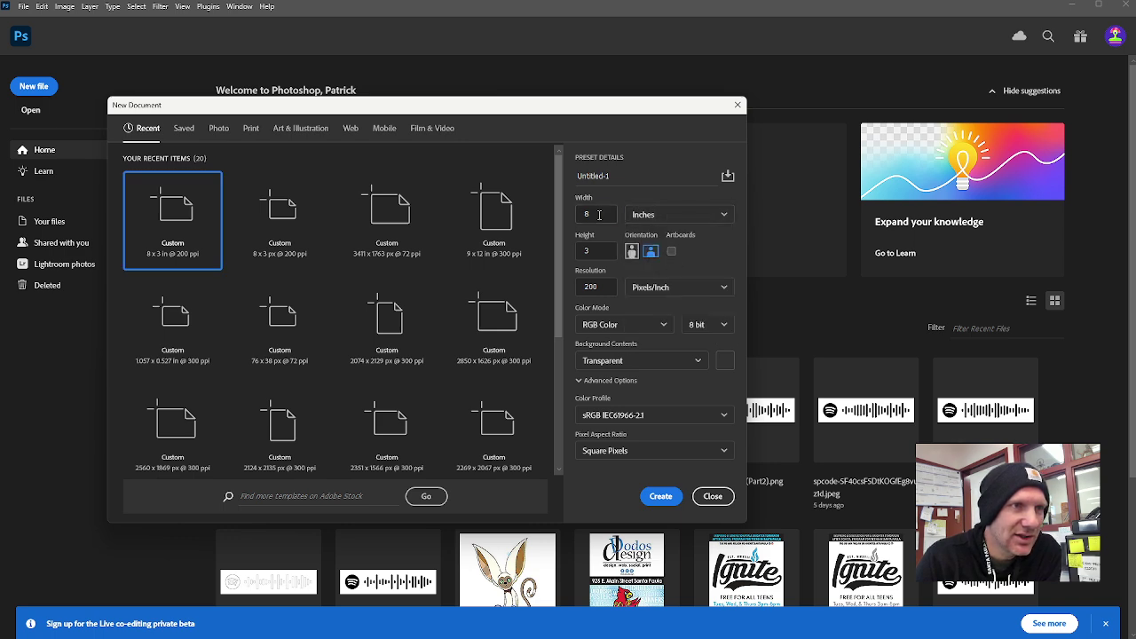
double_click(599, 215)
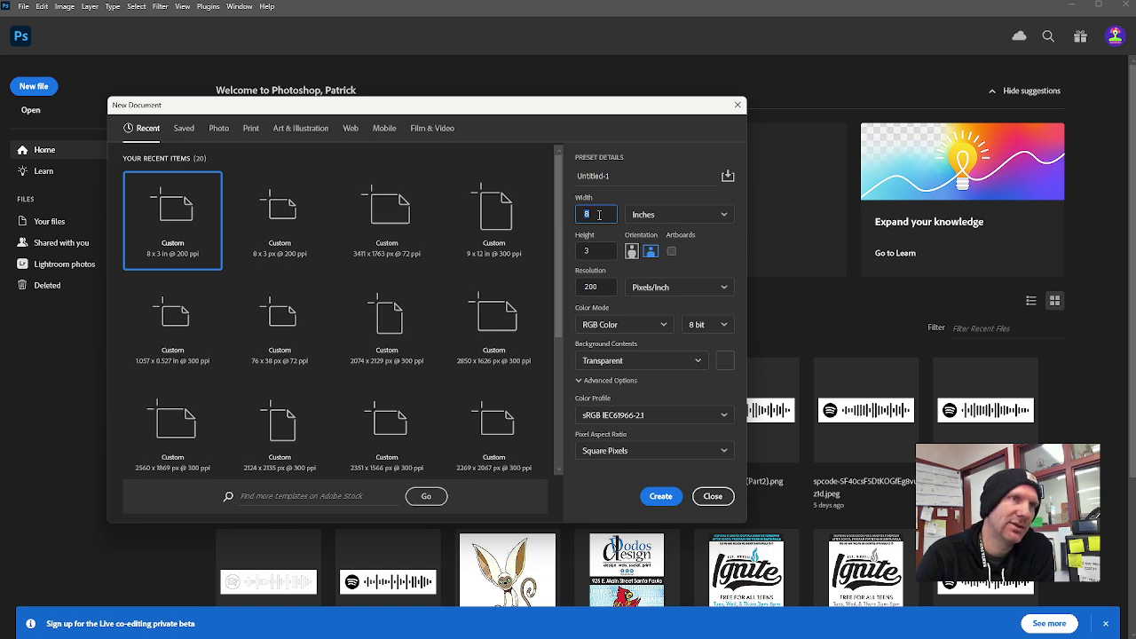
text(11)
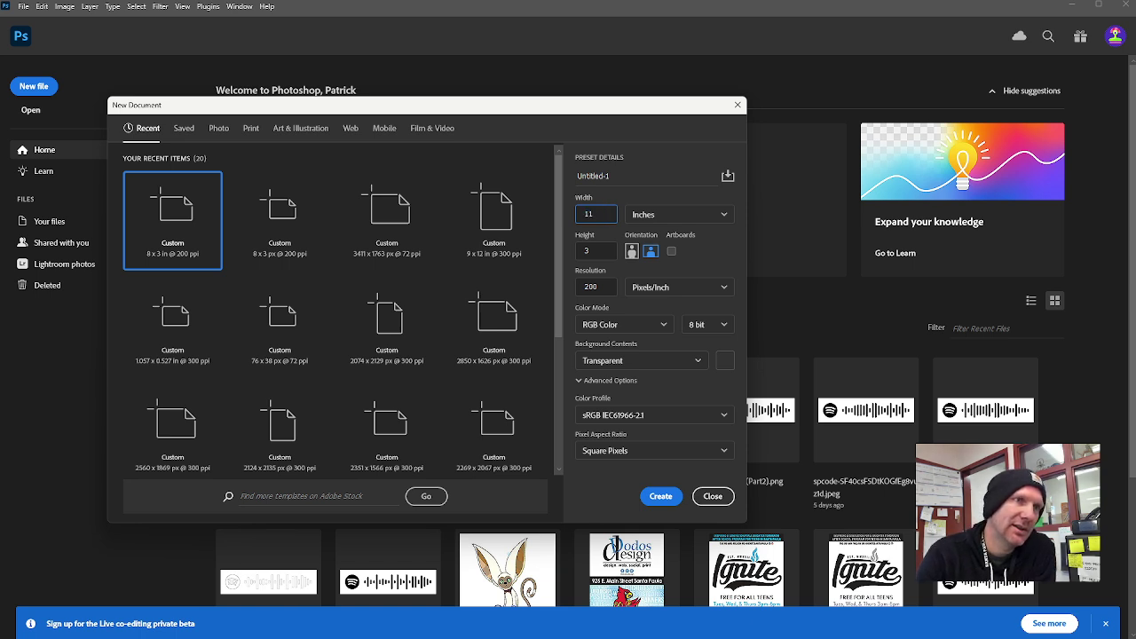
double_click(599, 253)
text(8.5)
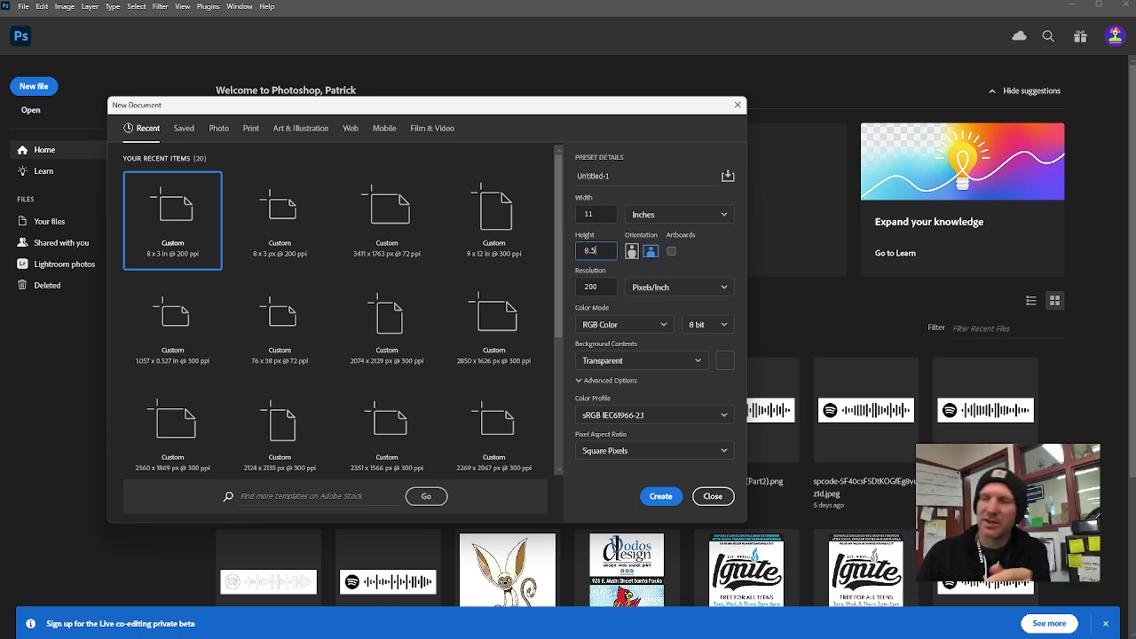
Set the resolution to 300 pixels/inch and the background contents to White, and create the document.
click(600, 288)
text(300)
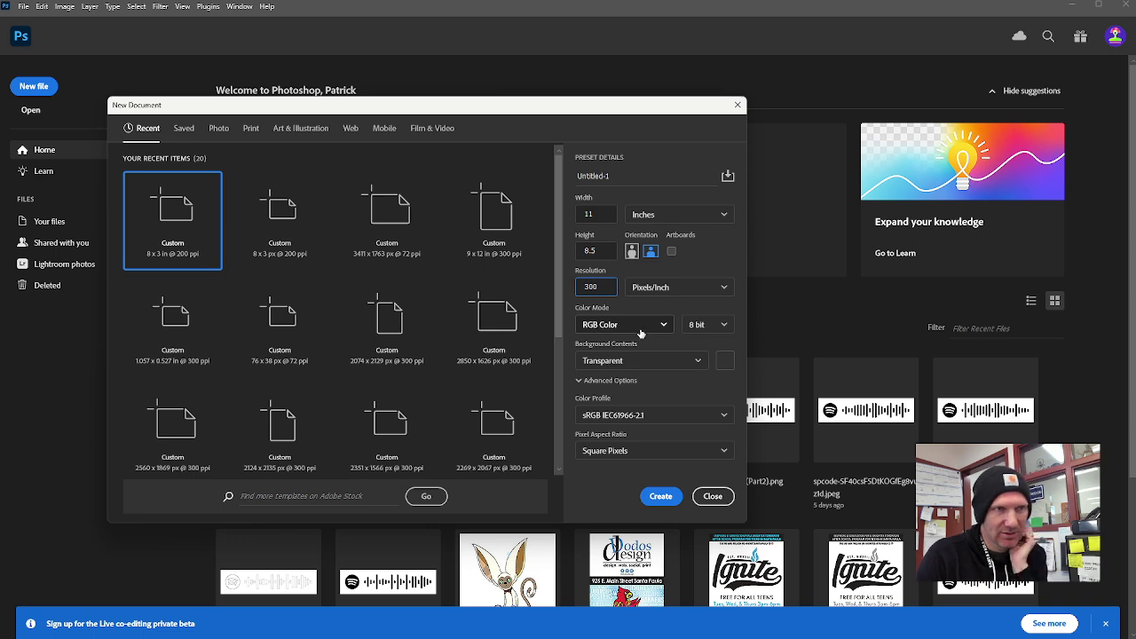
click(697, 363)
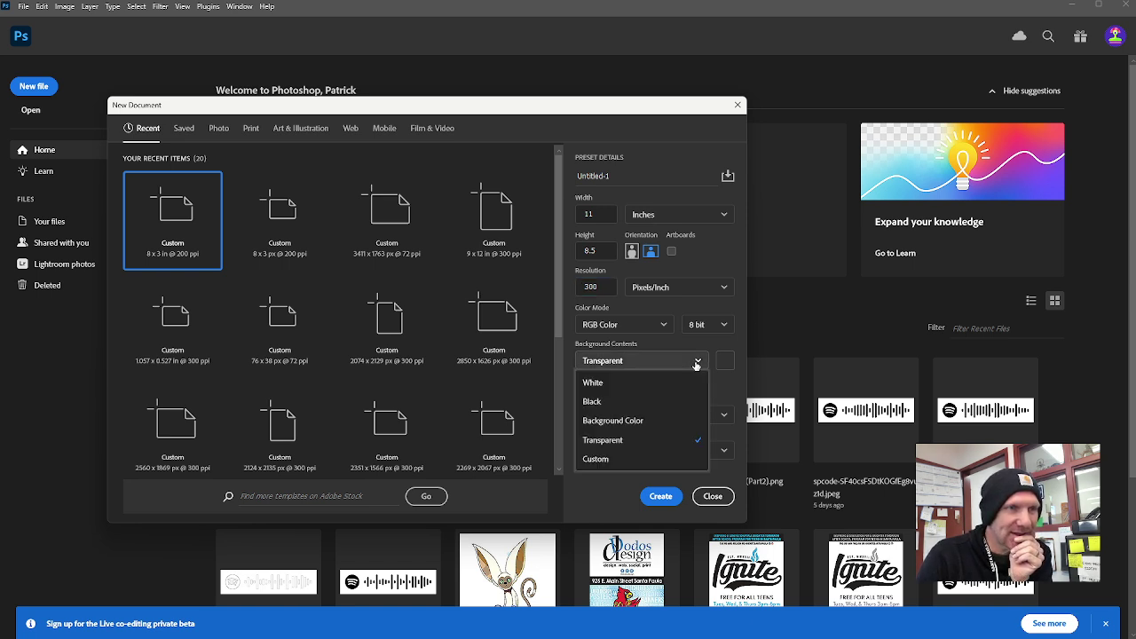
click(662, 380)
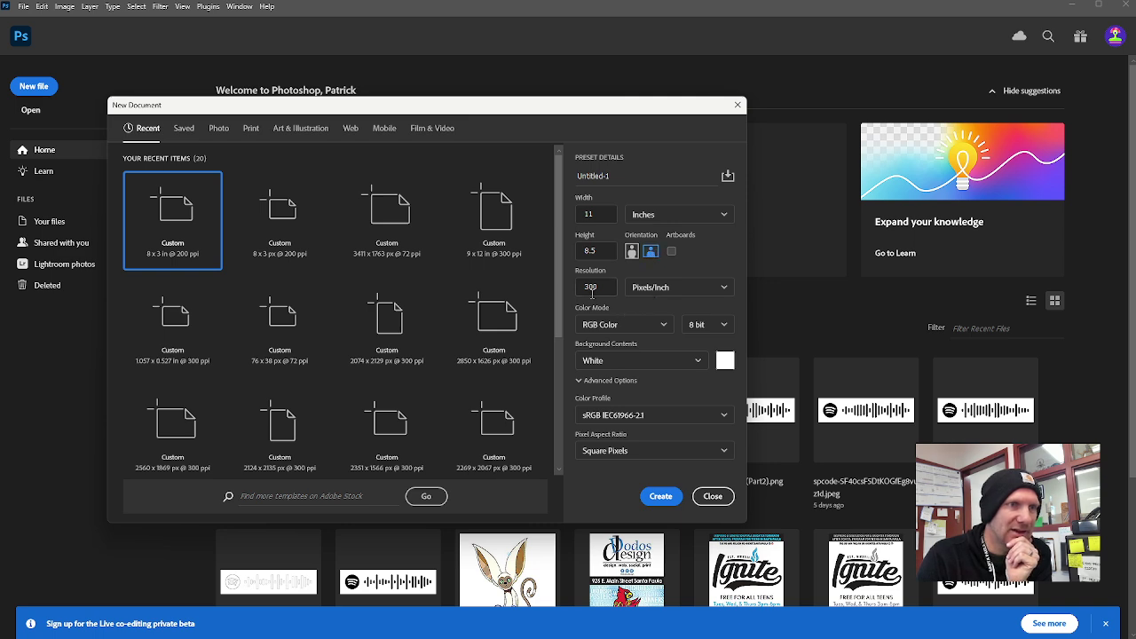
click(674, 501)
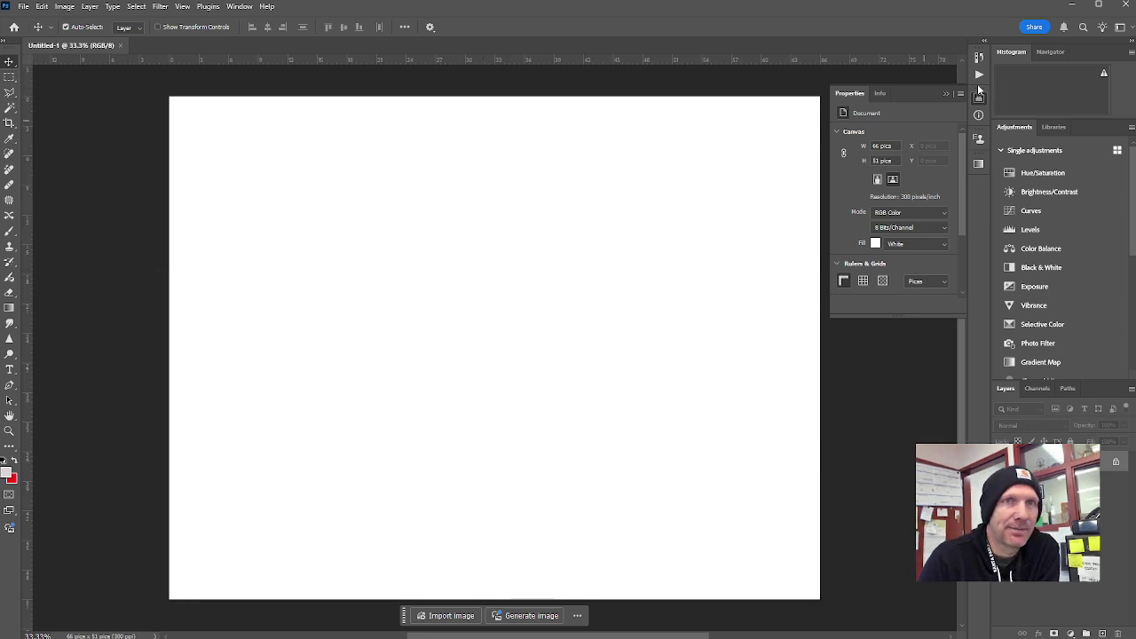
Collapse the document properties and reset the Photography workspace.
click(946, 93)
click(239, 6)
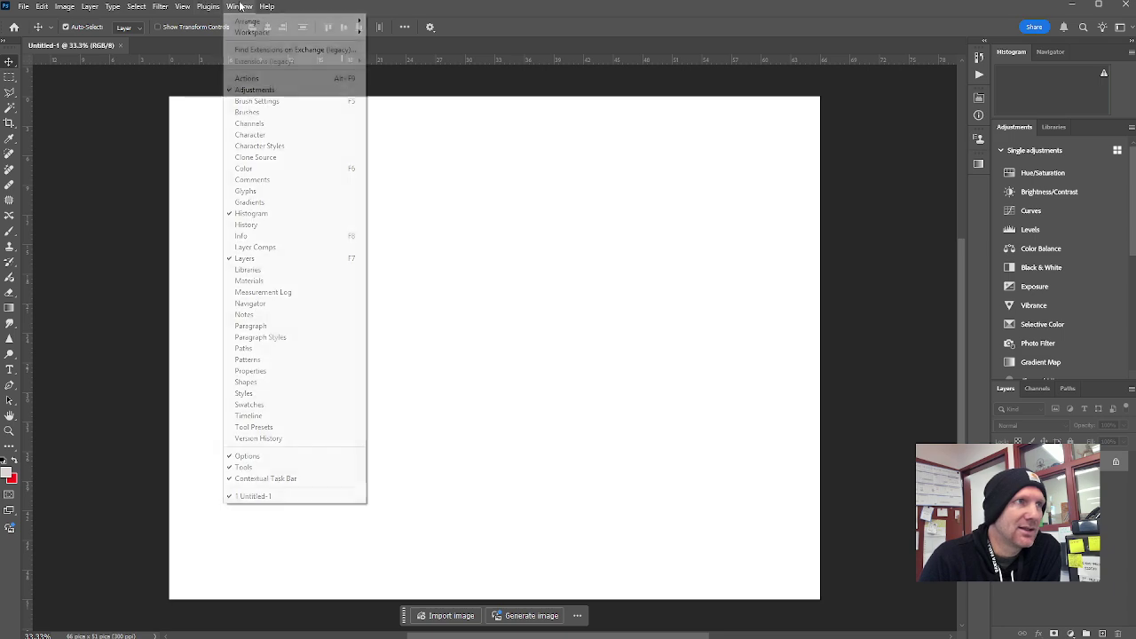
mouse_move(252, 34)
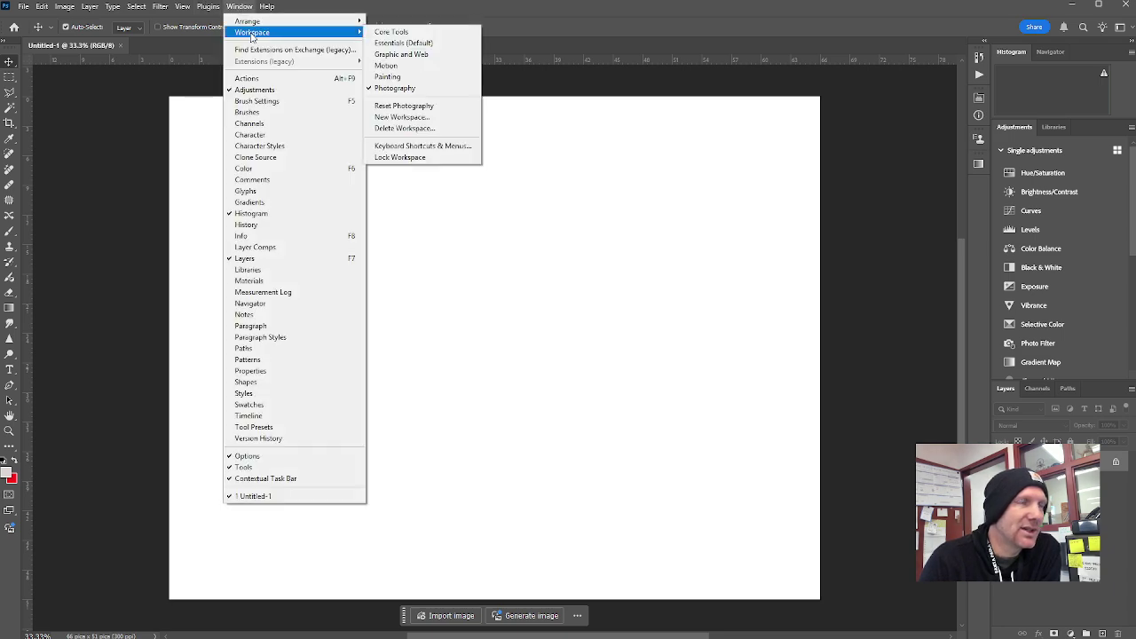
click(395, 107)
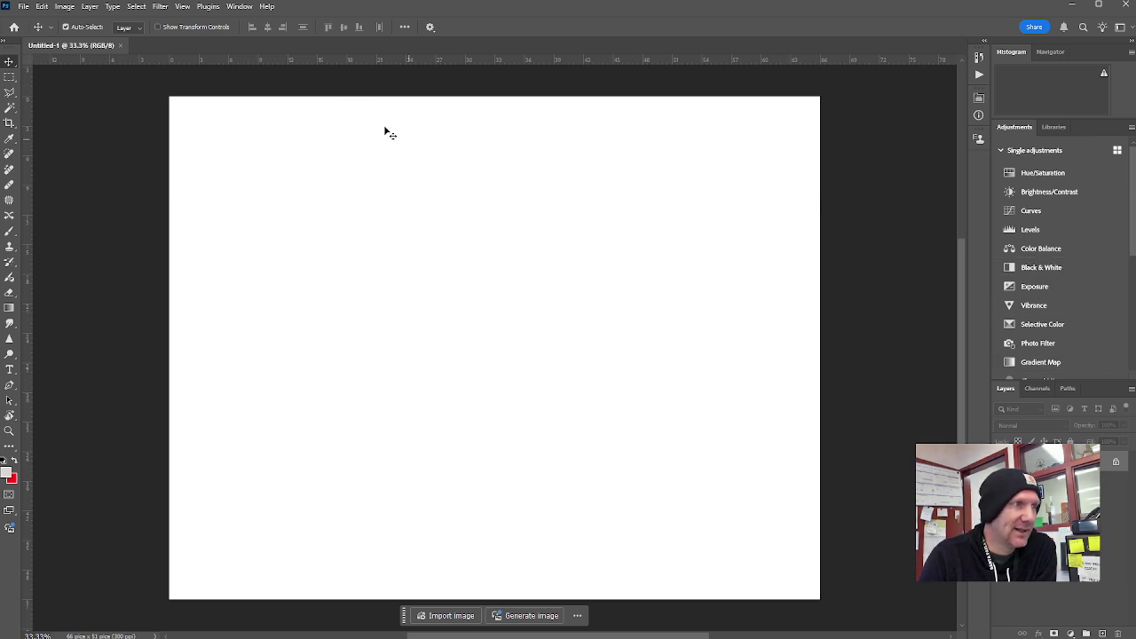
Select the whole canvas with the Rectangular Marquee tool and move the contextual task bar onto the canvas.
click(9, 82)
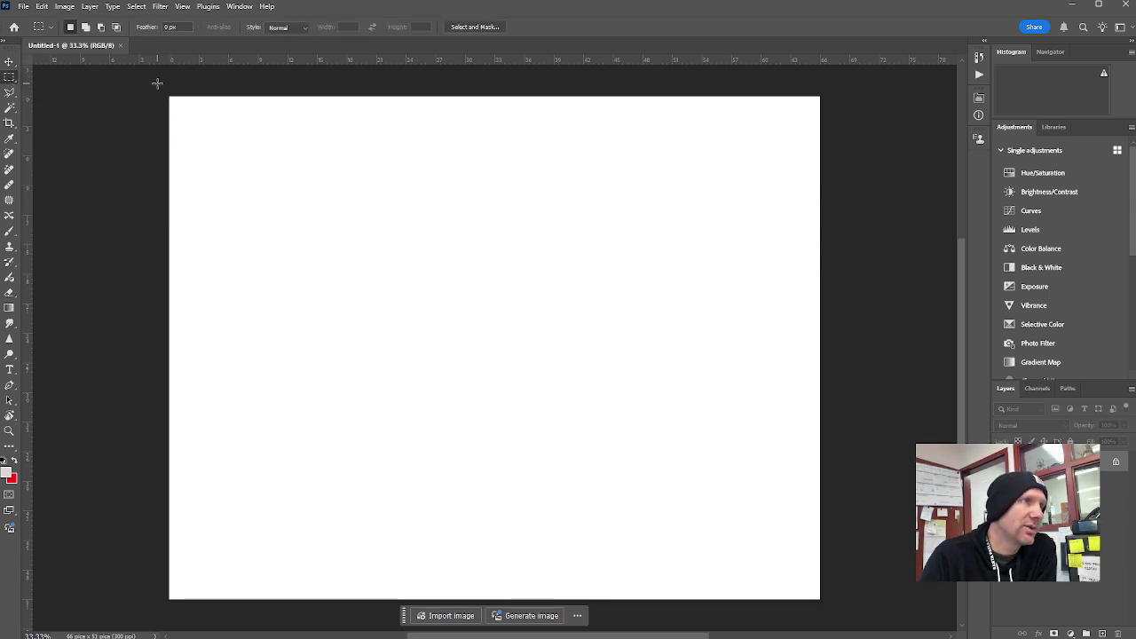
drag(157, 83, 847, 620)
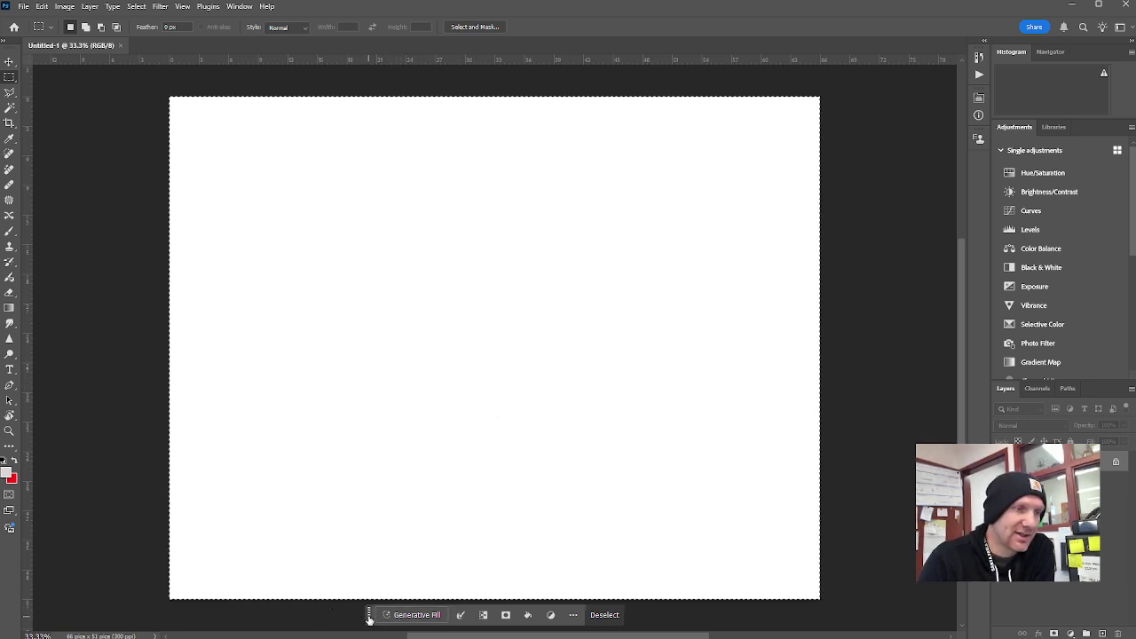
drag(370, 614, 460, 288)
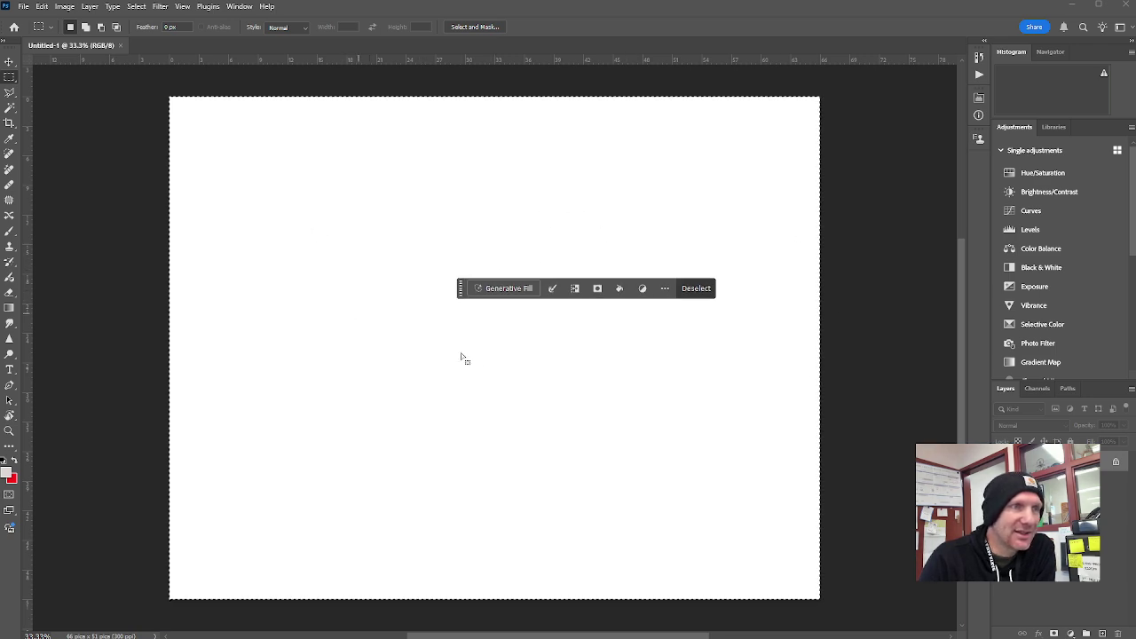
Fill the selected canvas using Generative Fill with the prompt "counter top".
click(498, 289)
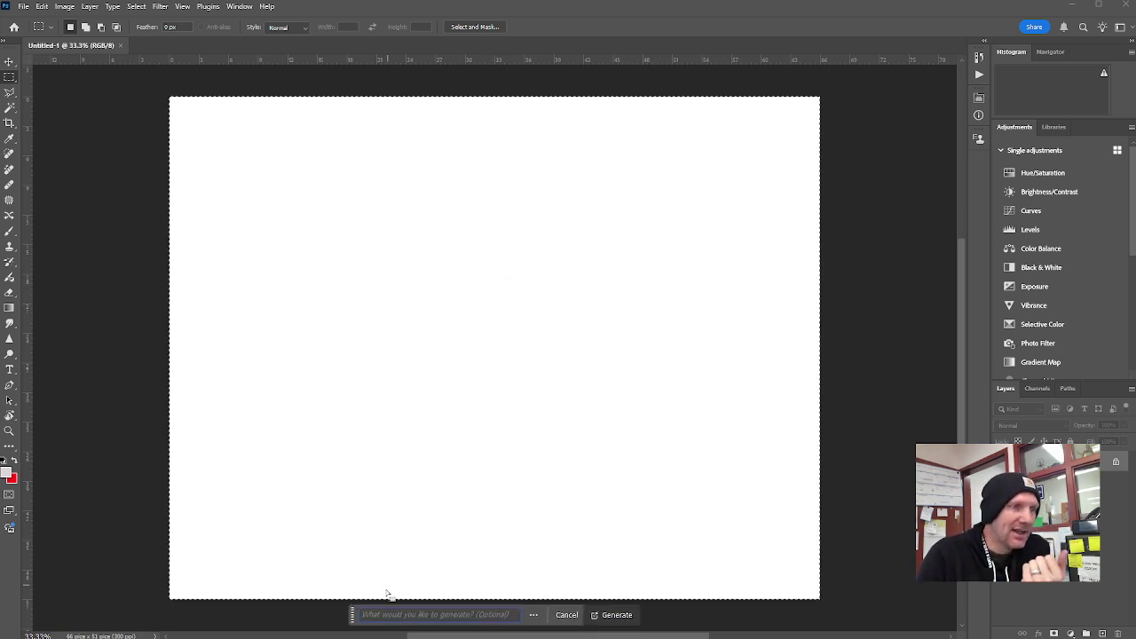
drag(349, 619, 408, 312)
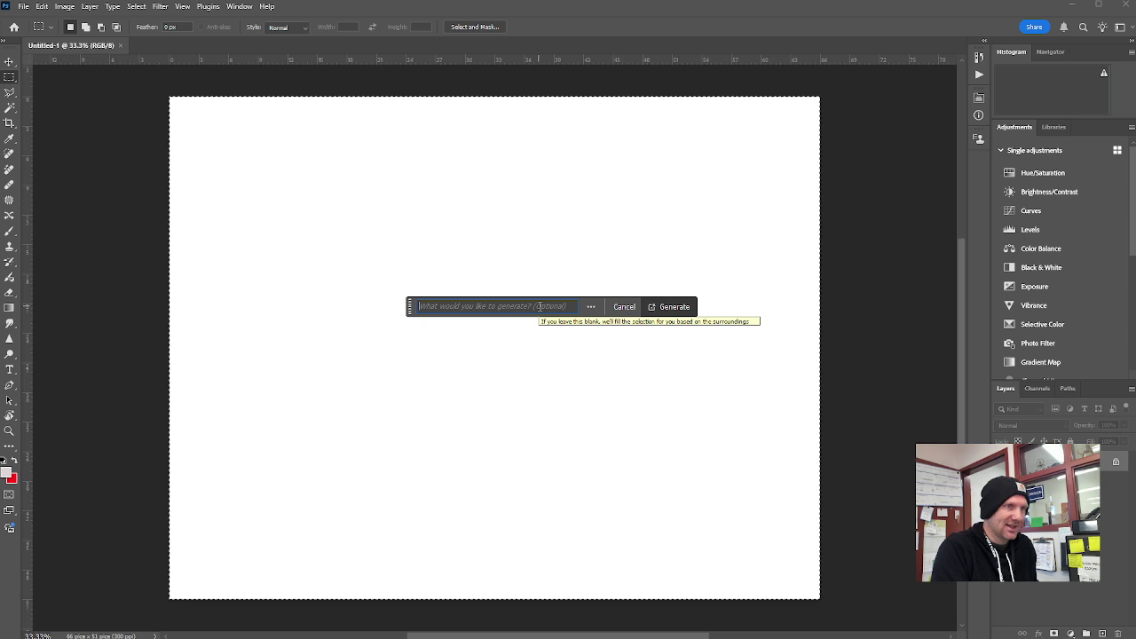
text(cou)
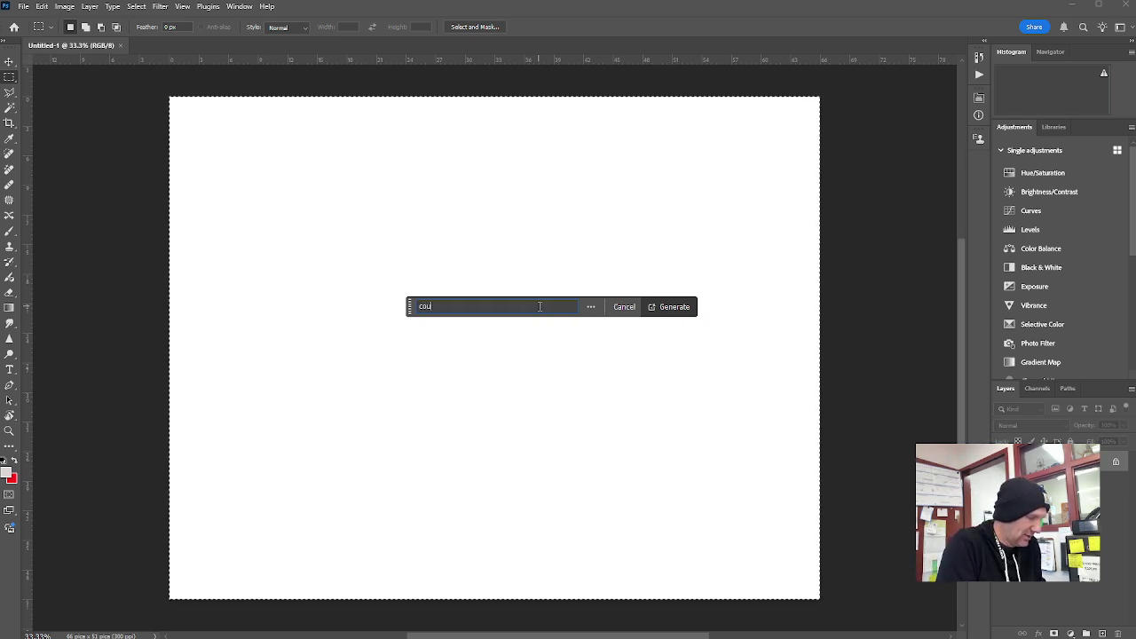
text(nter top)
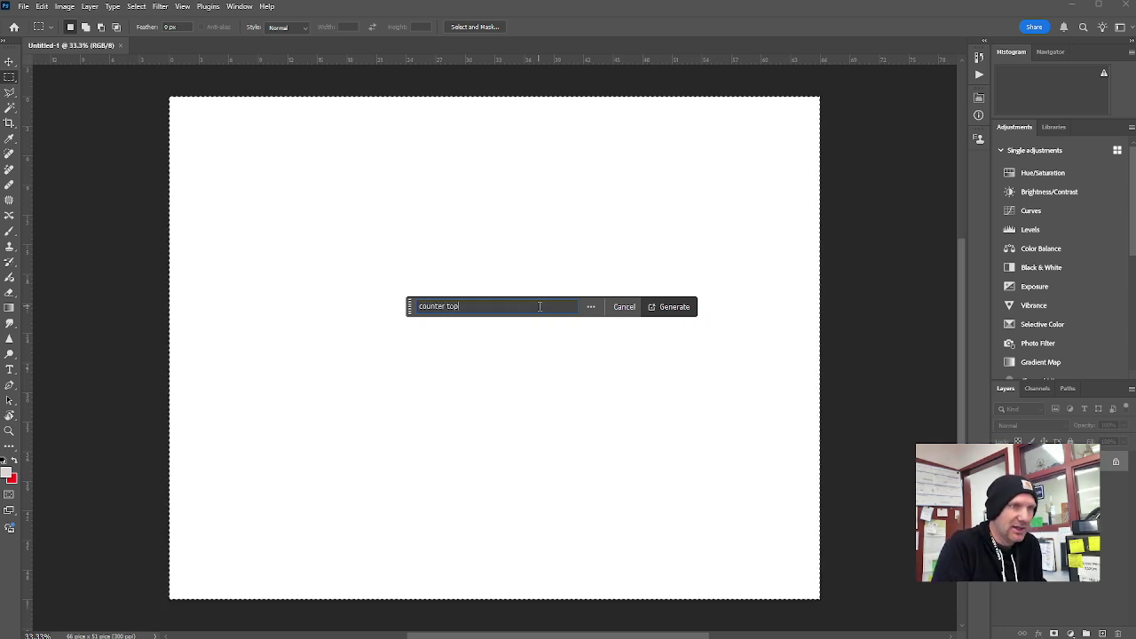
key(Return)
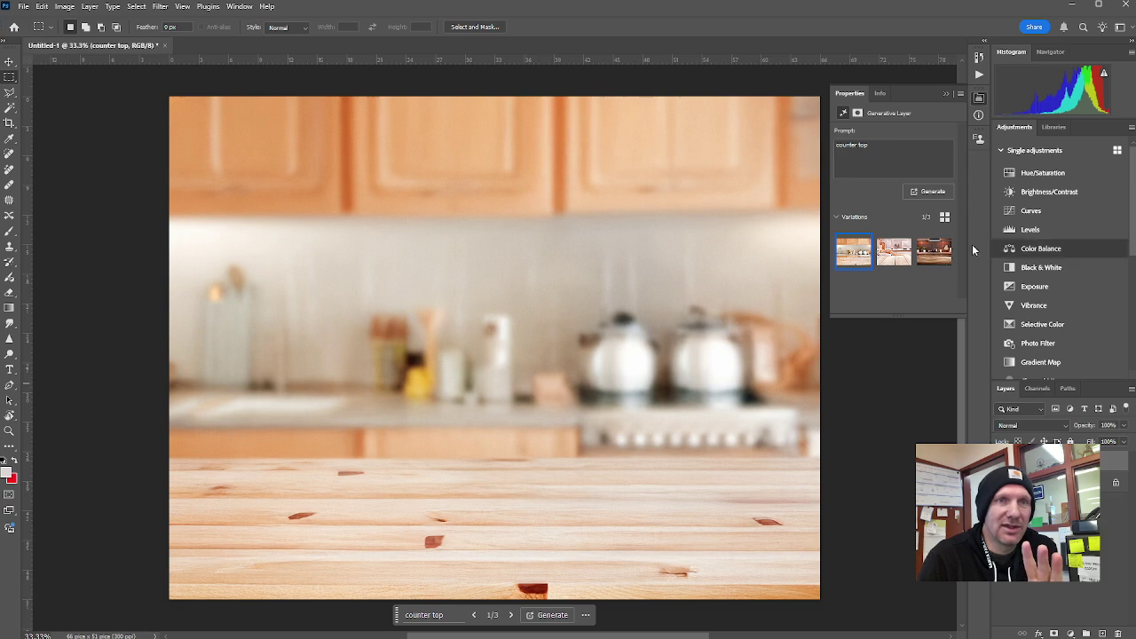
Compare the three generated counter top variations and return to the first one.
mouse_move(863, 257)
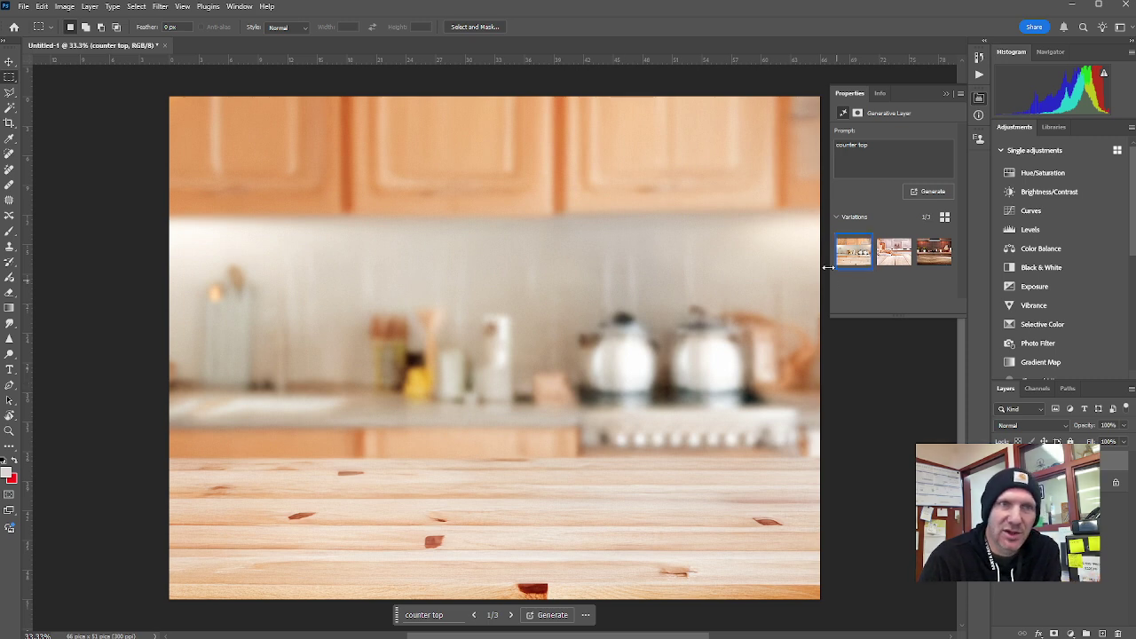
click(893, 258)
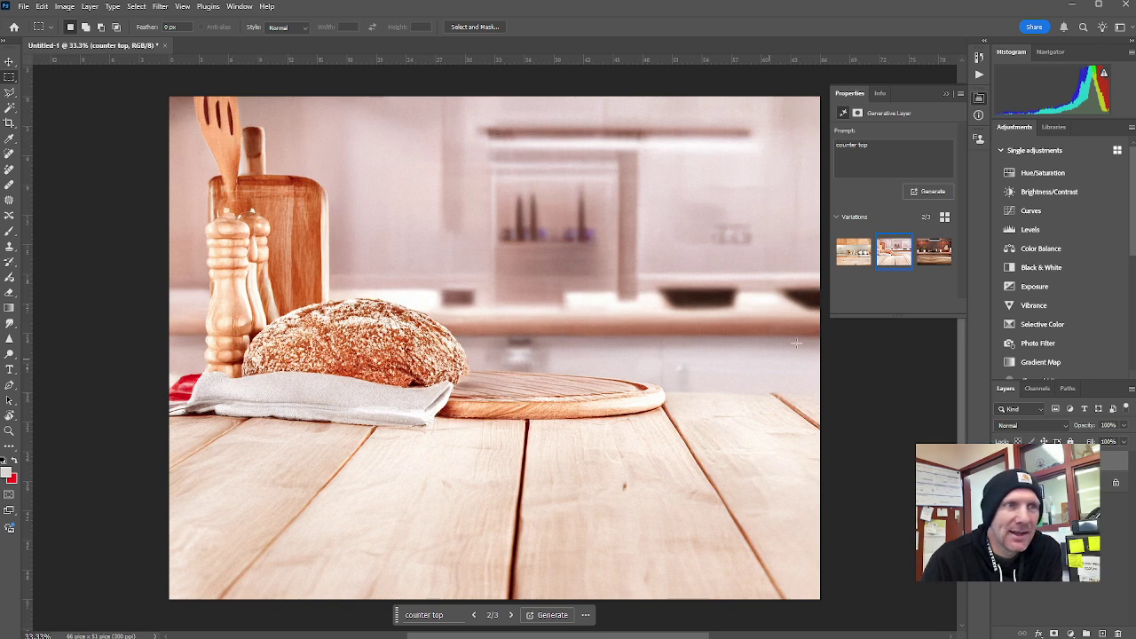
click(921, 257)
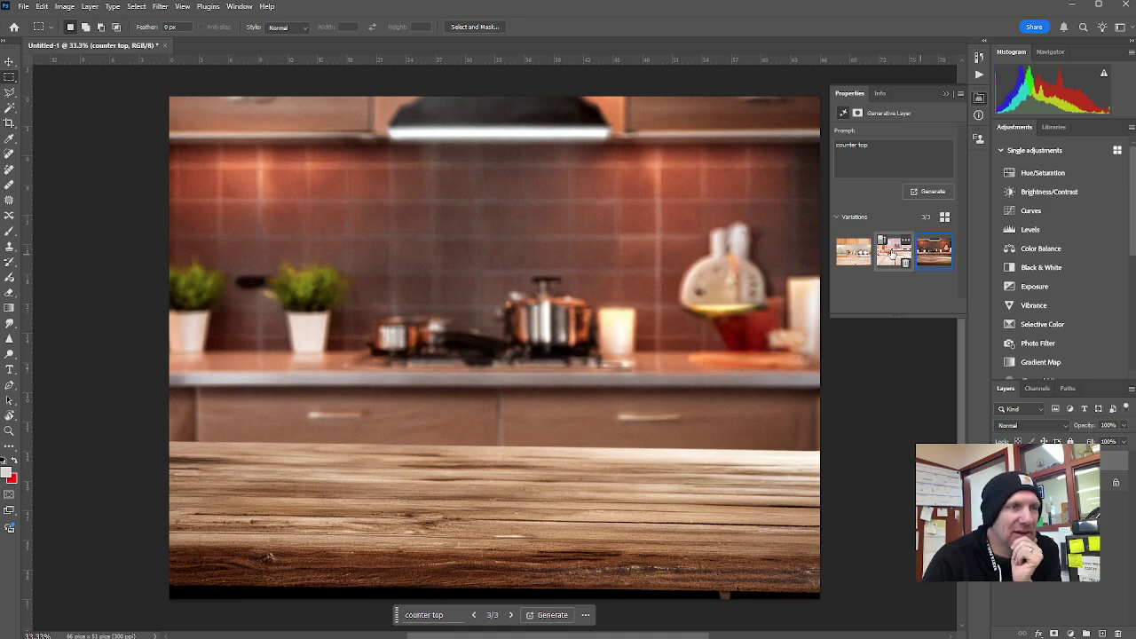
click(854, 251)
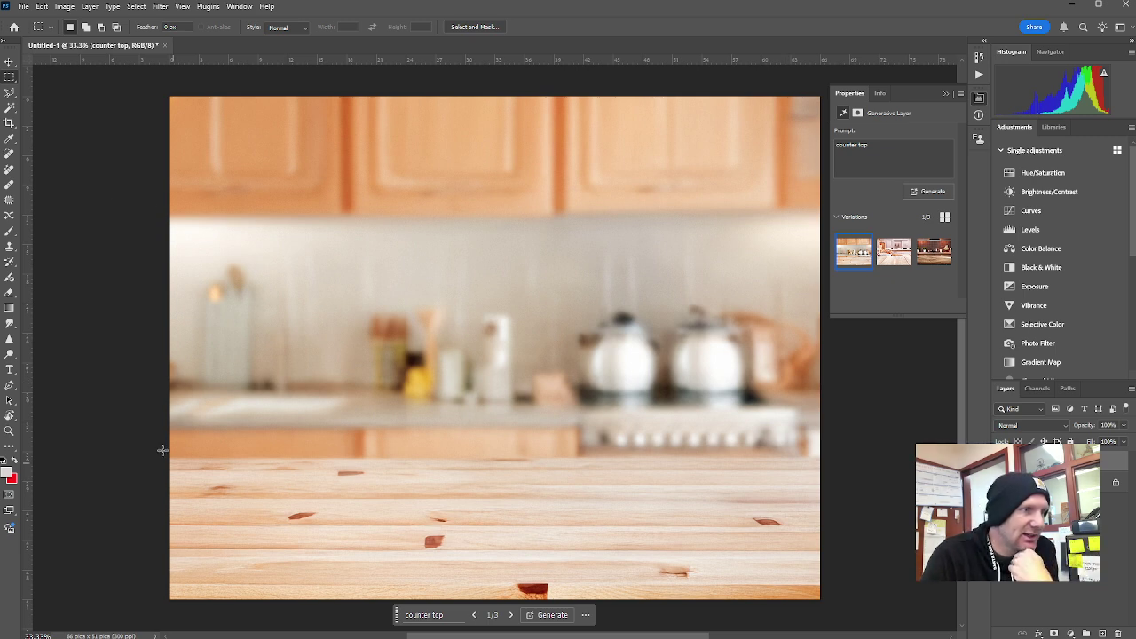
Select the wooden counter across the full canvas width and replace it using Generative Fill with the prompt "white marble counter top".
click(230, 461)
drag(230, 461, 848, 612)
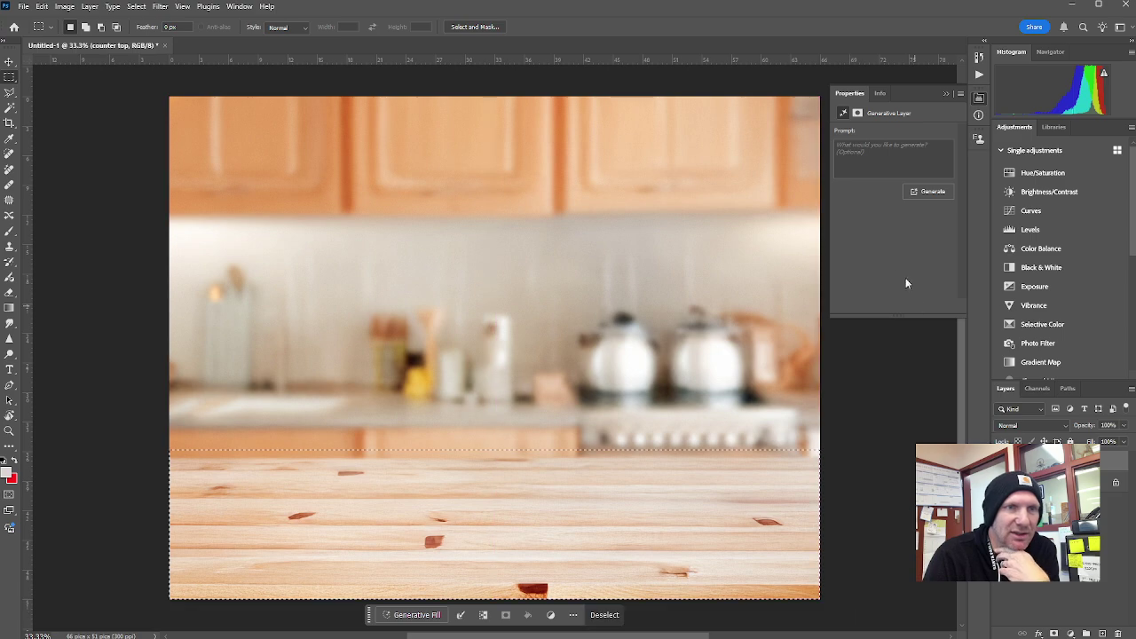
click(885, 160)
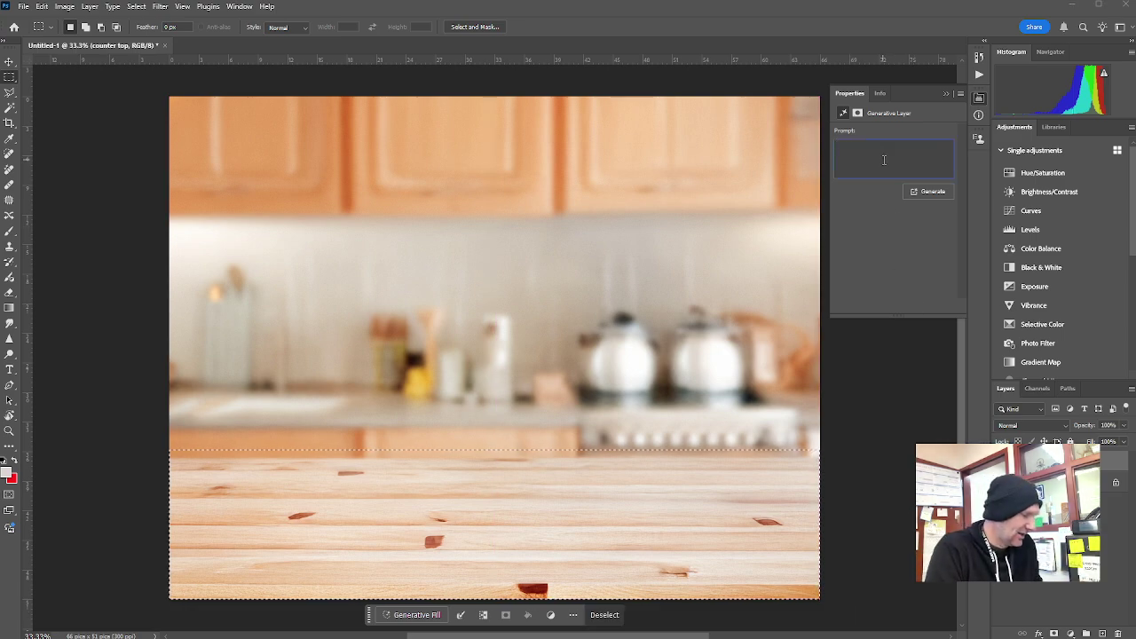
text(white )
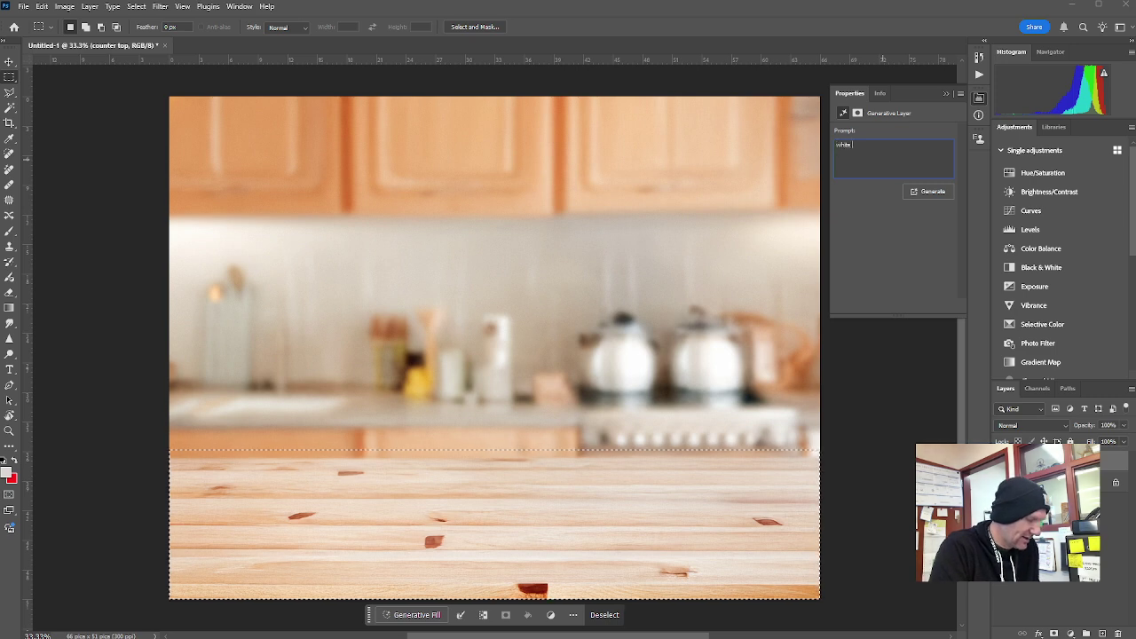
text(marble c)
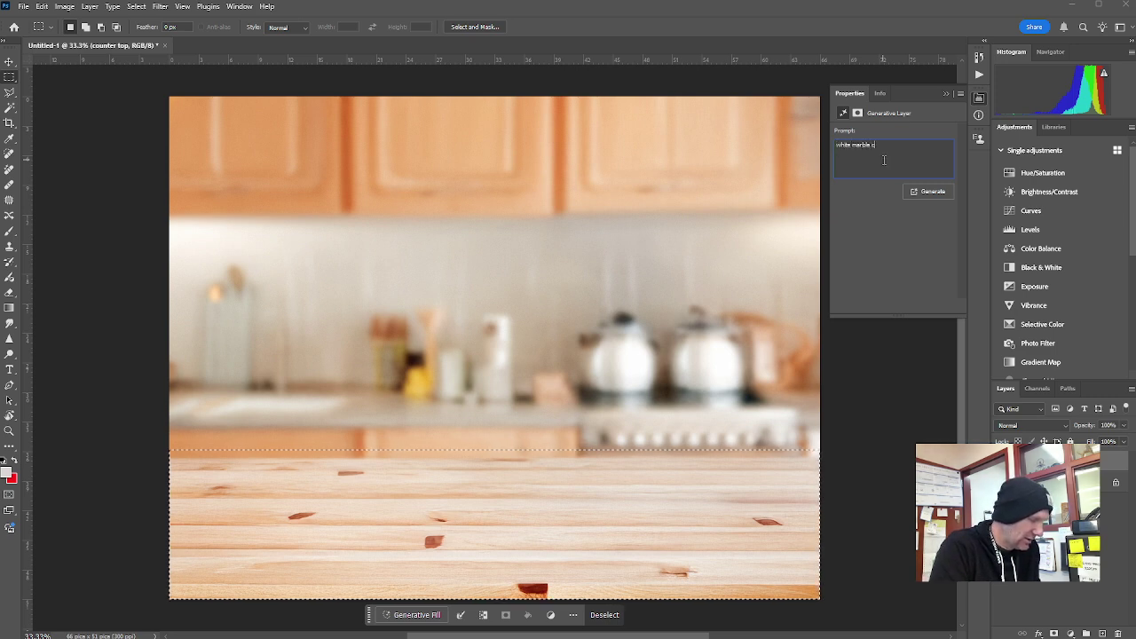
text(ounter)
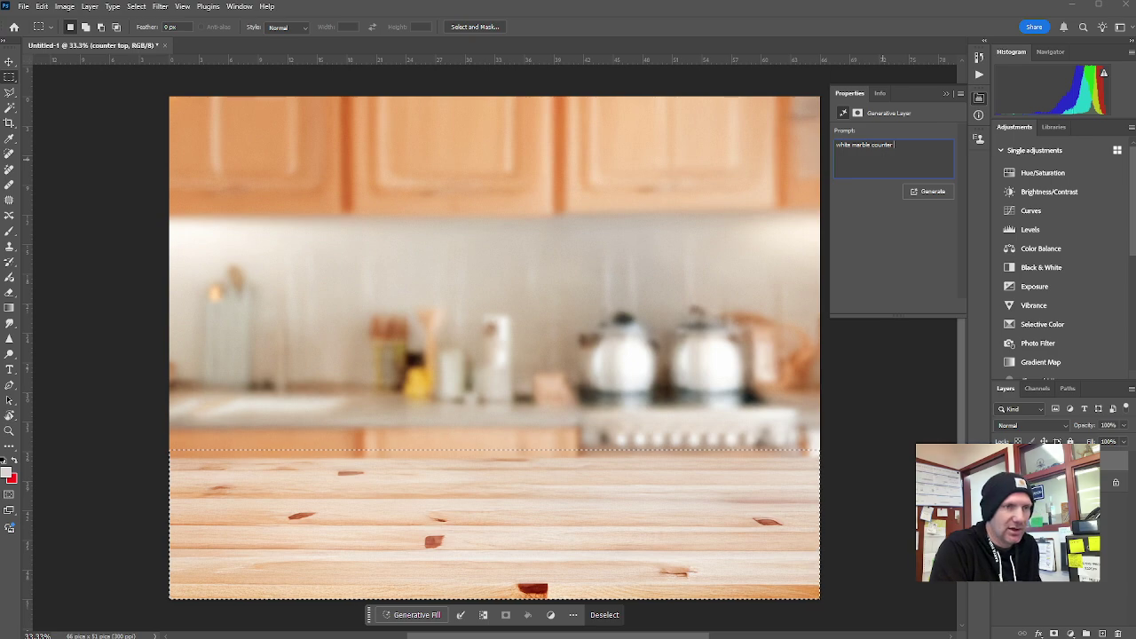
text( top)
key(Return)
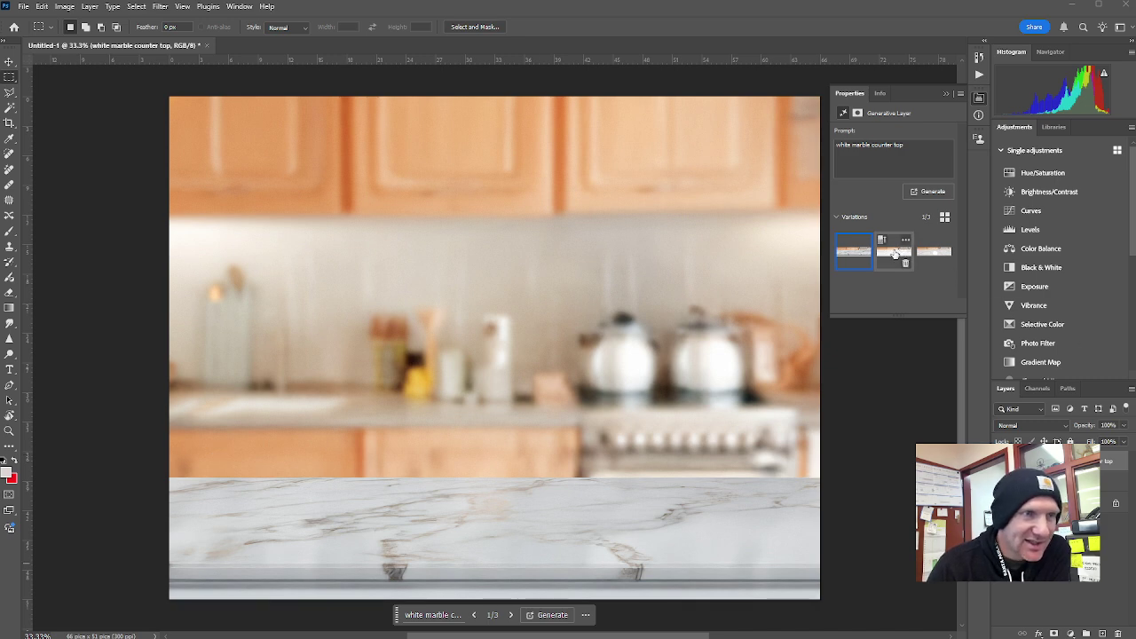
Compare the white marble counter top variations and choose the second one.
click(894, 255)
click(941, 258)
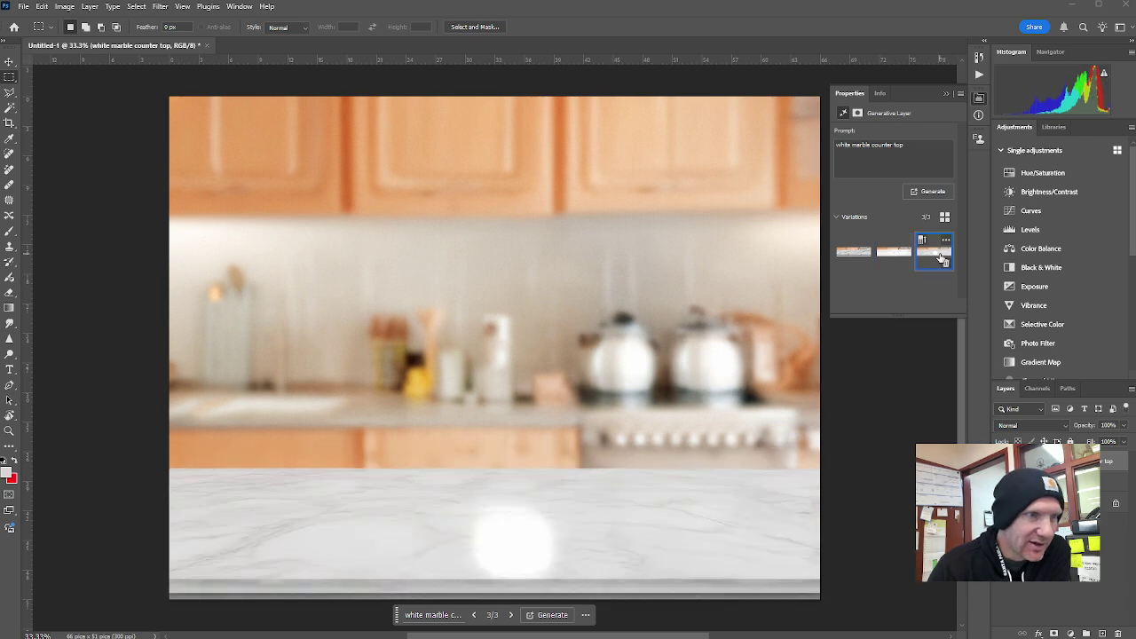
click(895, 255)
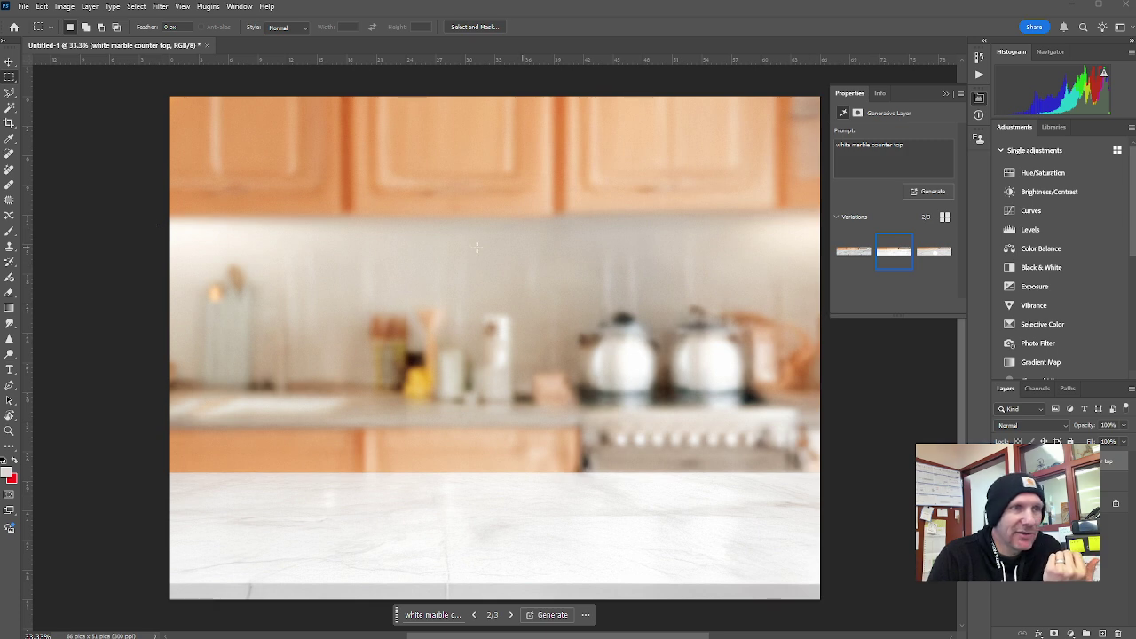
Select the full-width band between the upper cabinets and lower counter, and apply Generative Fill with "tubs of icream in background, they are blurry".
drag(150, 230, 837, 418)
click(888, 149)
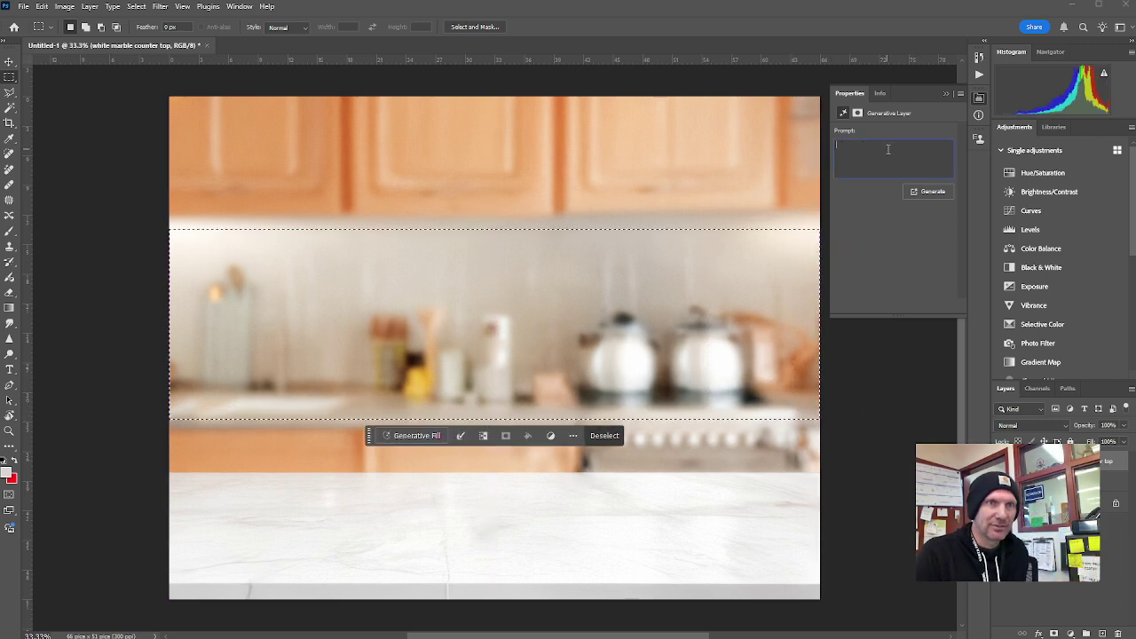
text(tubs)
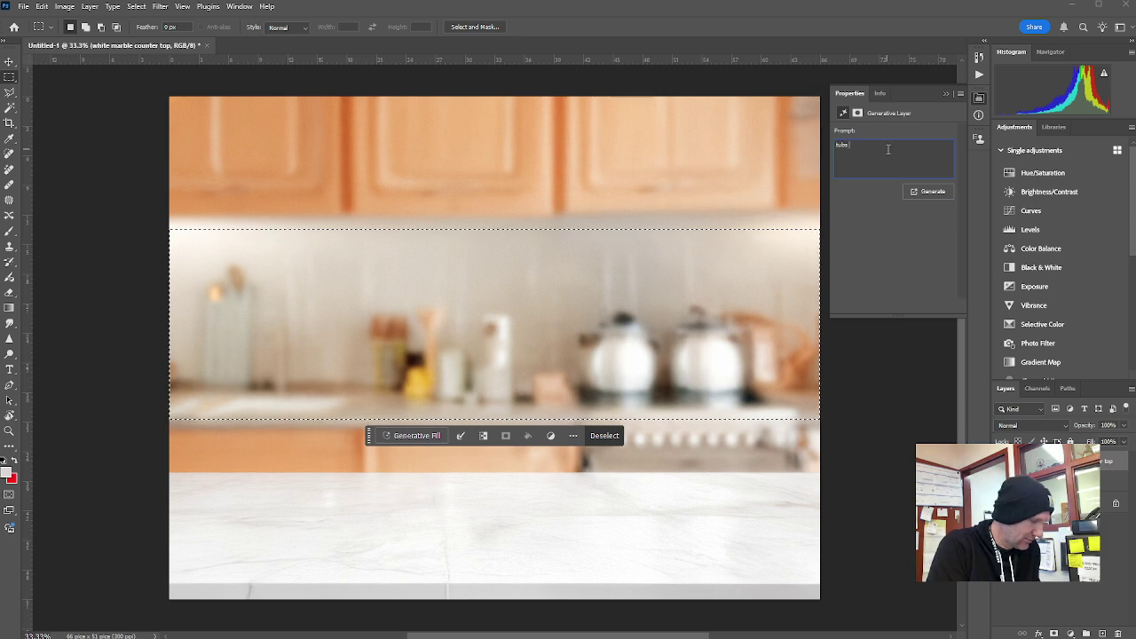
text( of ice cream)
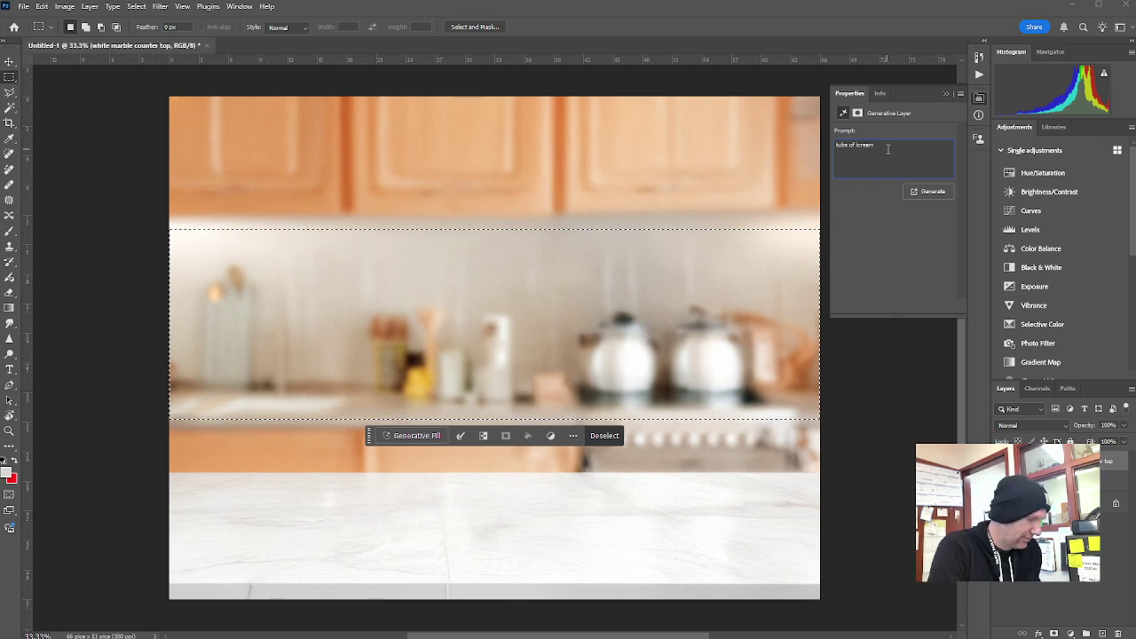
text( in the ba)
text(ckground)
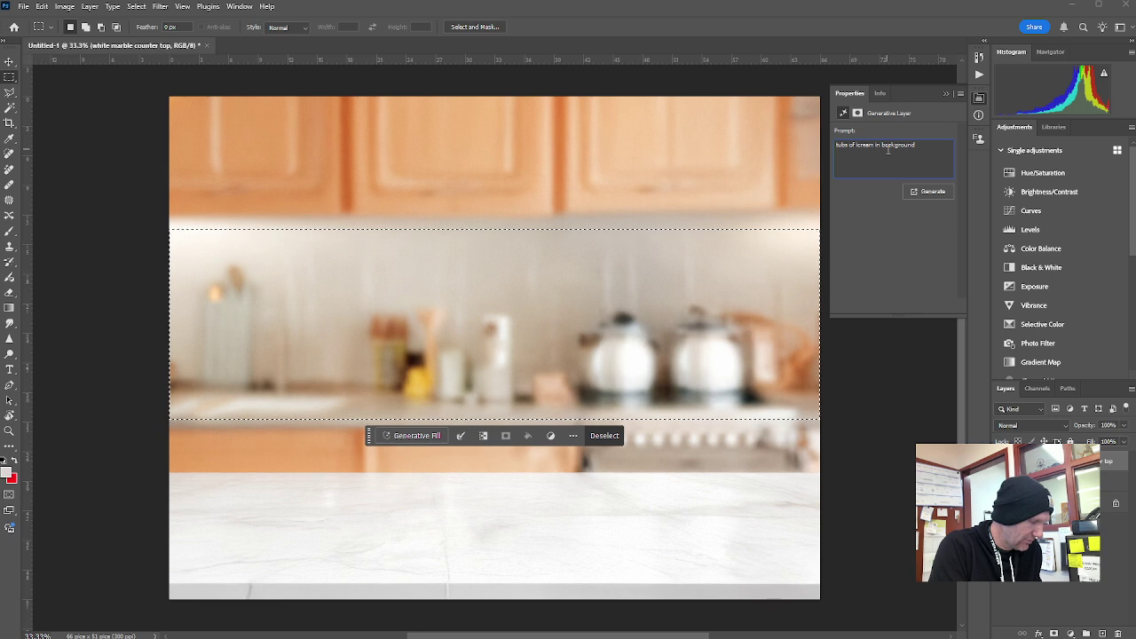
text(, they)
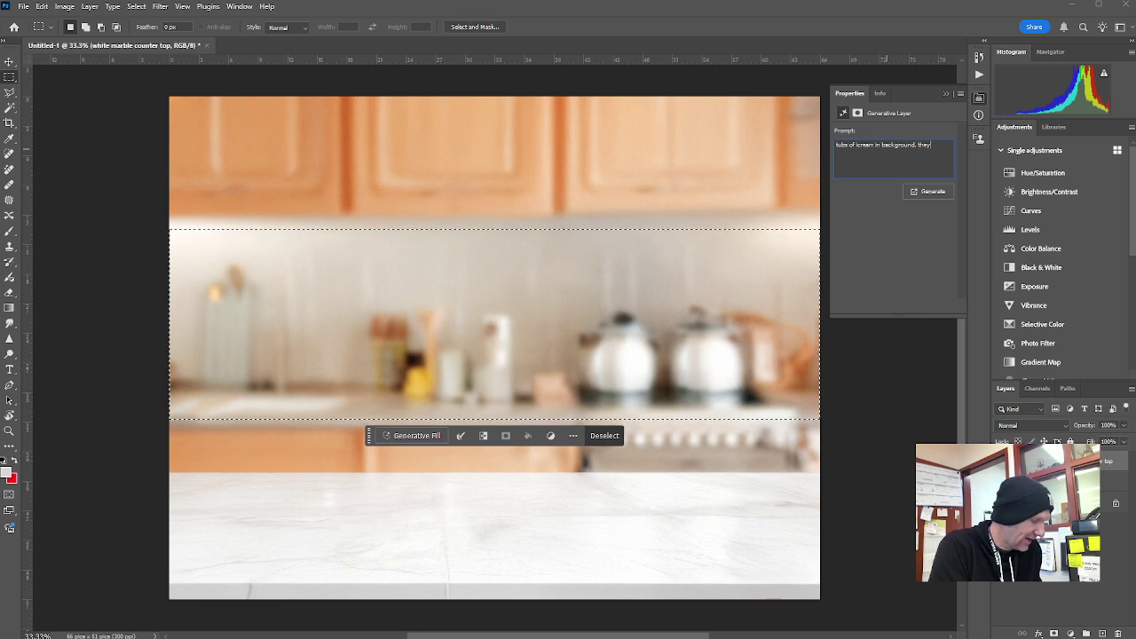
text( are blurry)
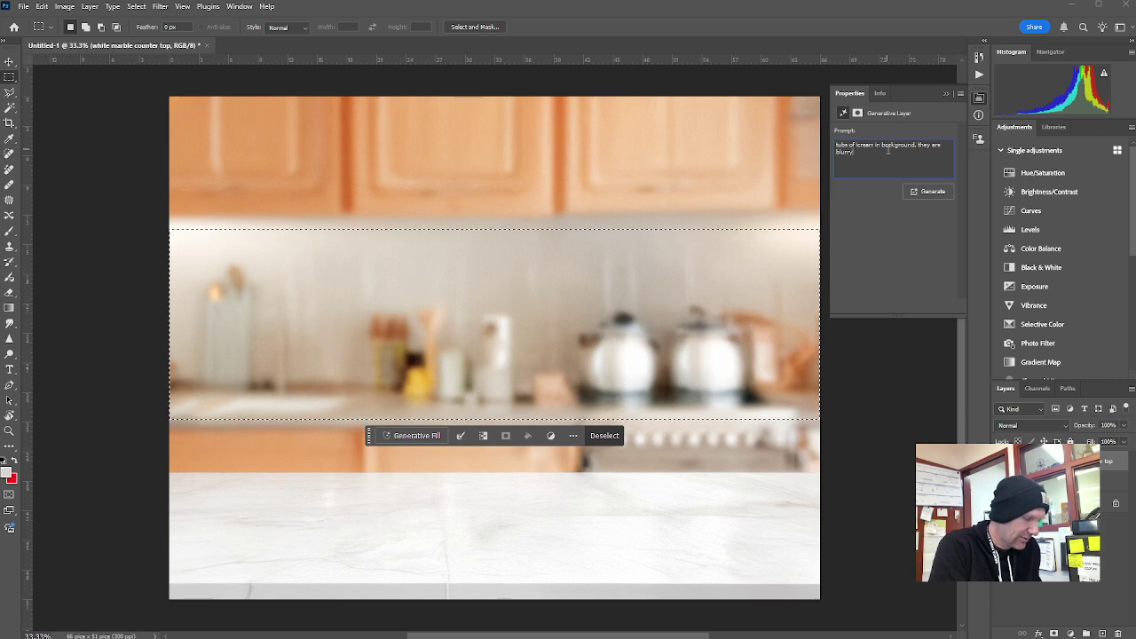
key(Return)
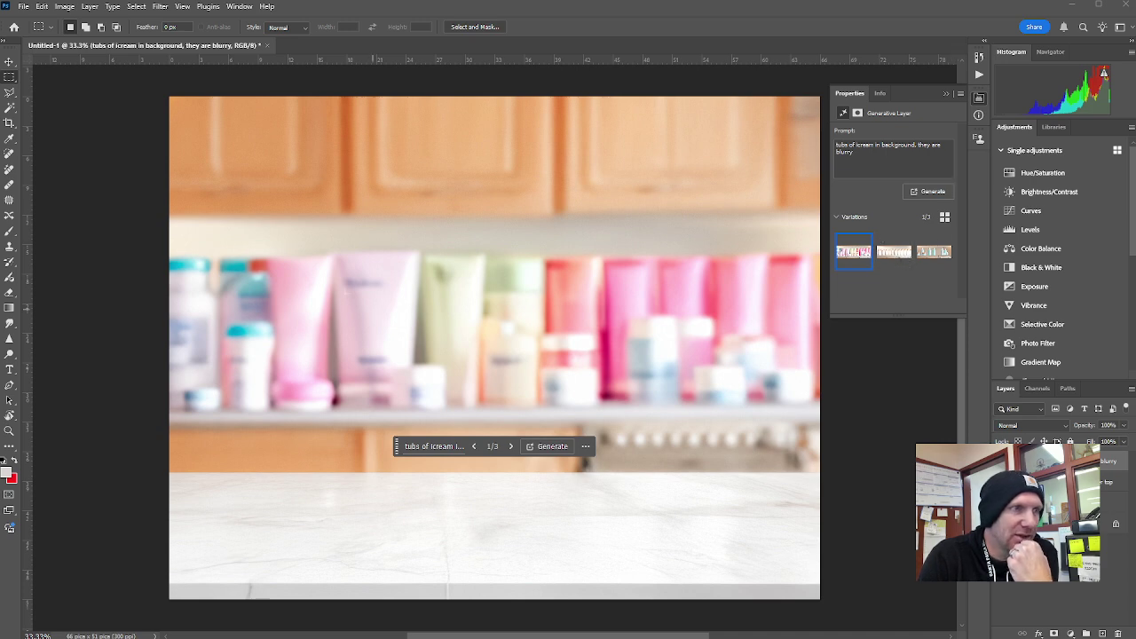
Compare the tub variations, generate another set from the same prompt, and choose the third new variation.
click(882, 259)
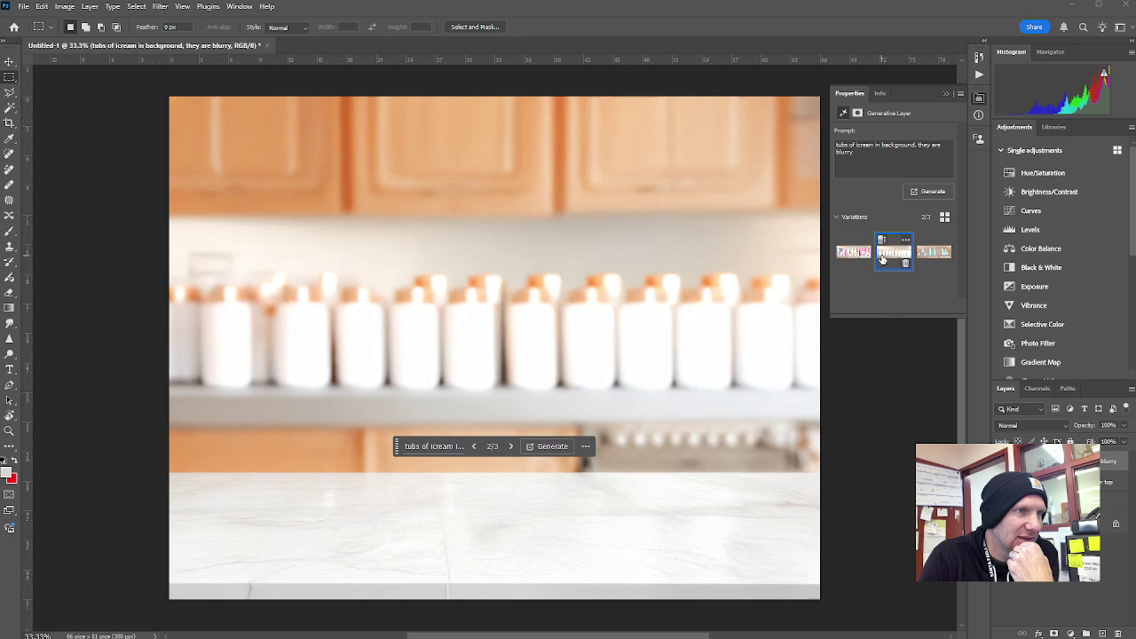
click(935, 255)
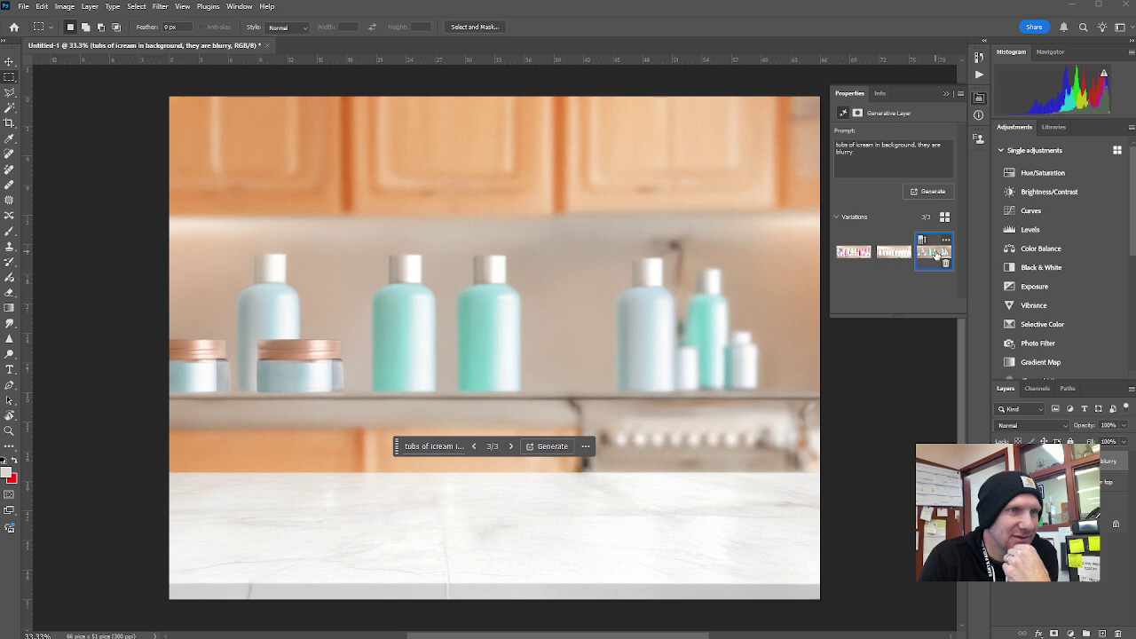
click(935, 194)
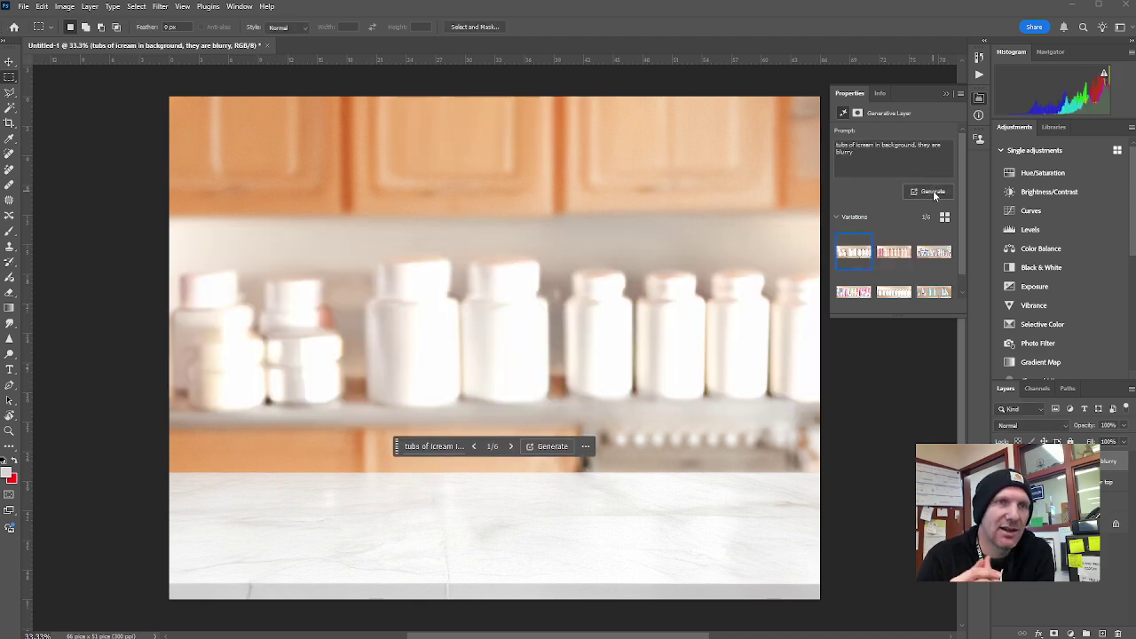
click(892, 252)
click(943, 256)
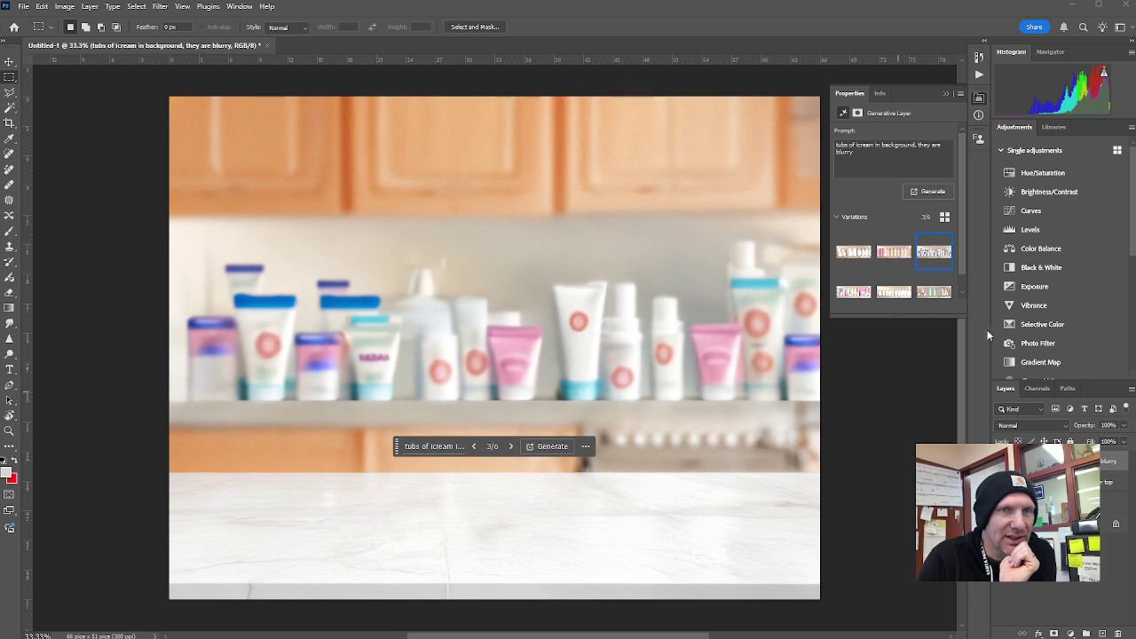
Select the whole background above the marble counter top and replace it using Generative Fill with the prompt "ice cream parlor".
drag(149, 88, 845, 470)
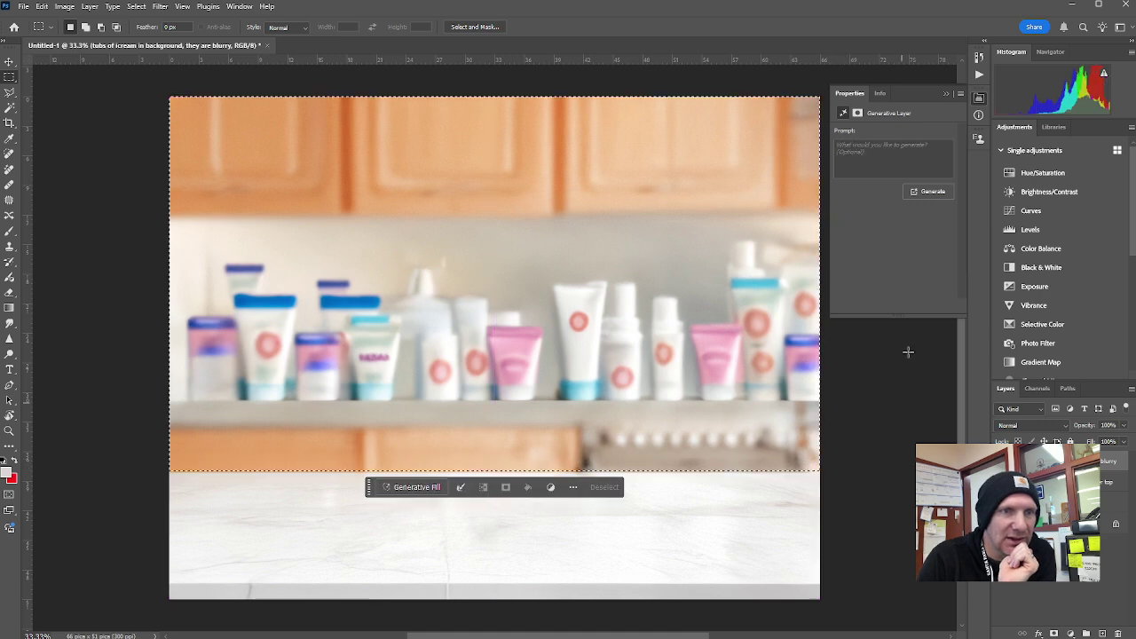
click(881, 149)
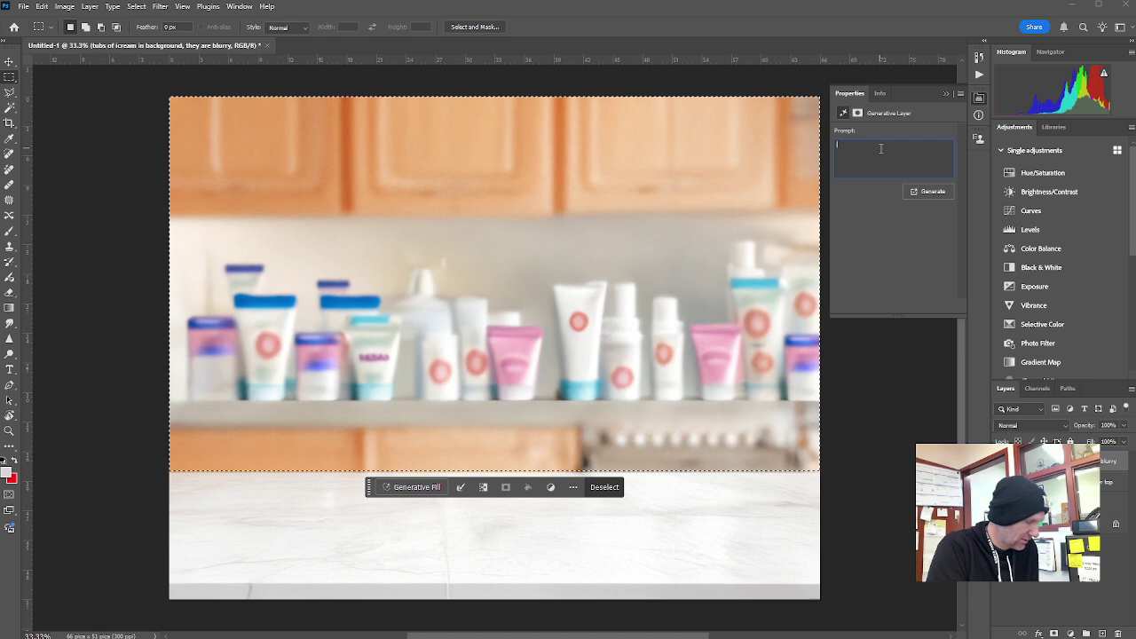
text(icream)
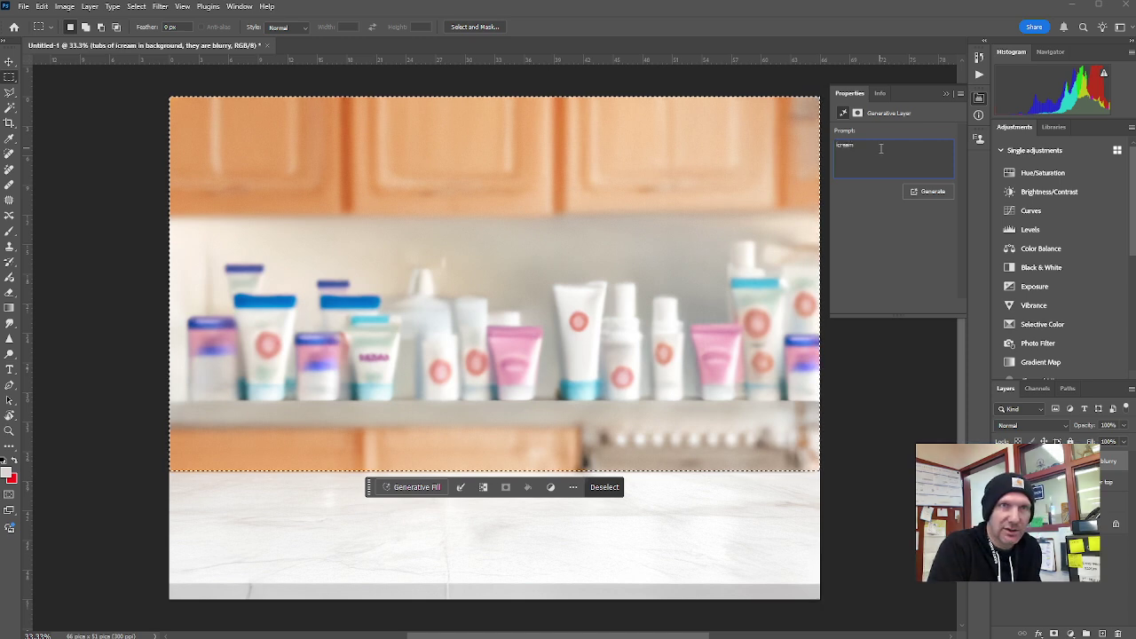
key(BackSpace)
key(BackSpace)
key(BackSpace)
key(BackSpace)
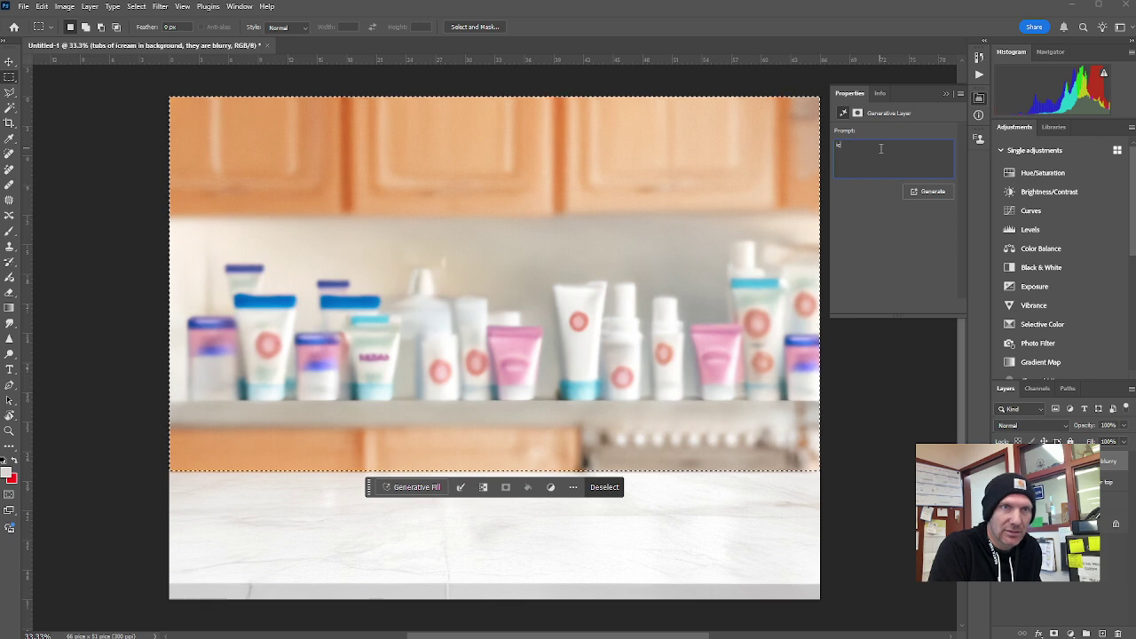
text(e cream parlor)
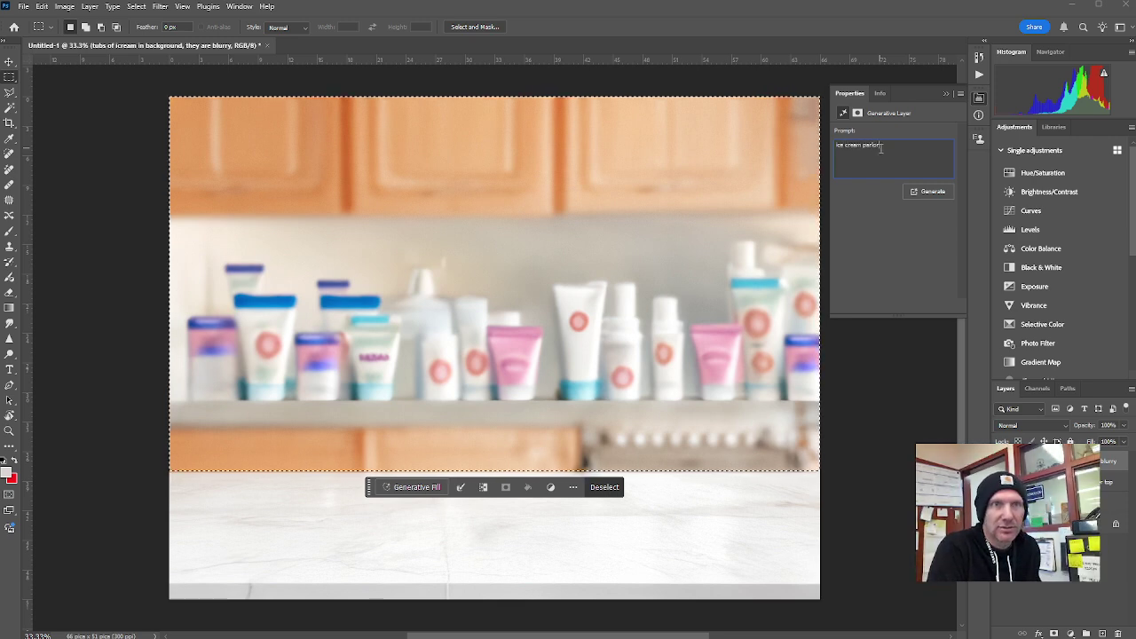
key(Return)
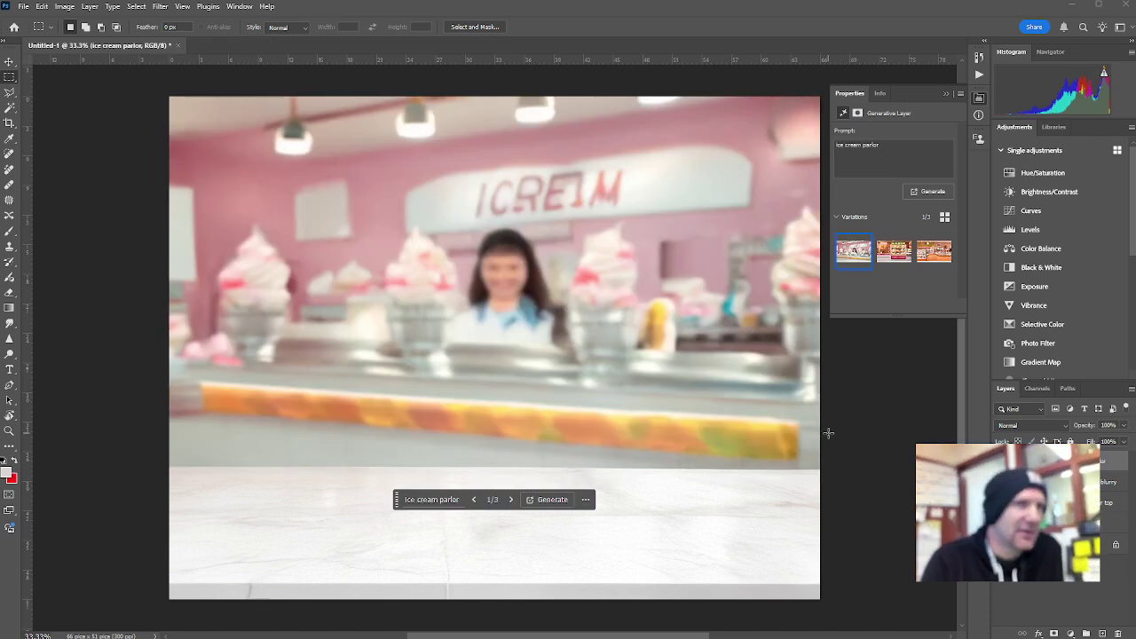
Compare the three ice cream parlor variations and switch to the third one.
click(896, 252)
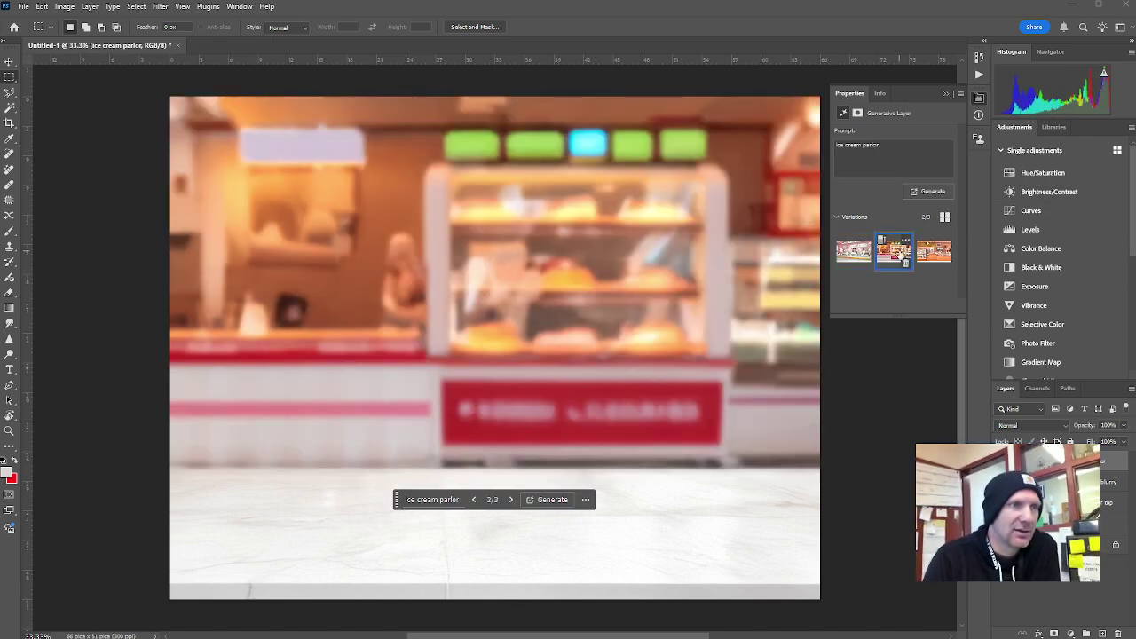
click(934, 253)
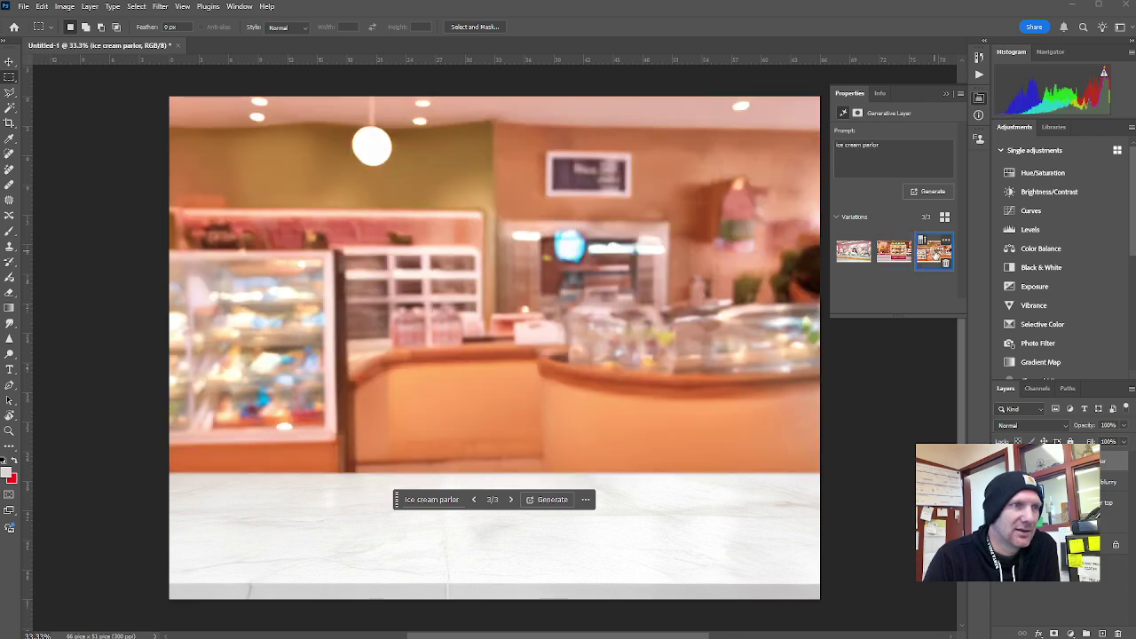
click(847, 255)
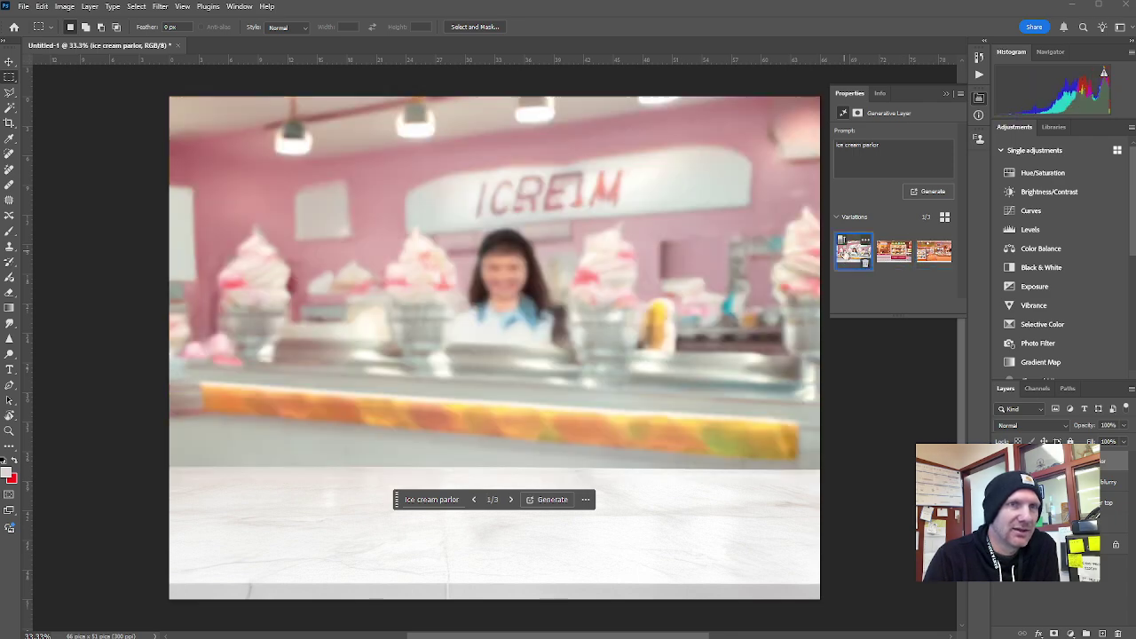
click(900, 258)
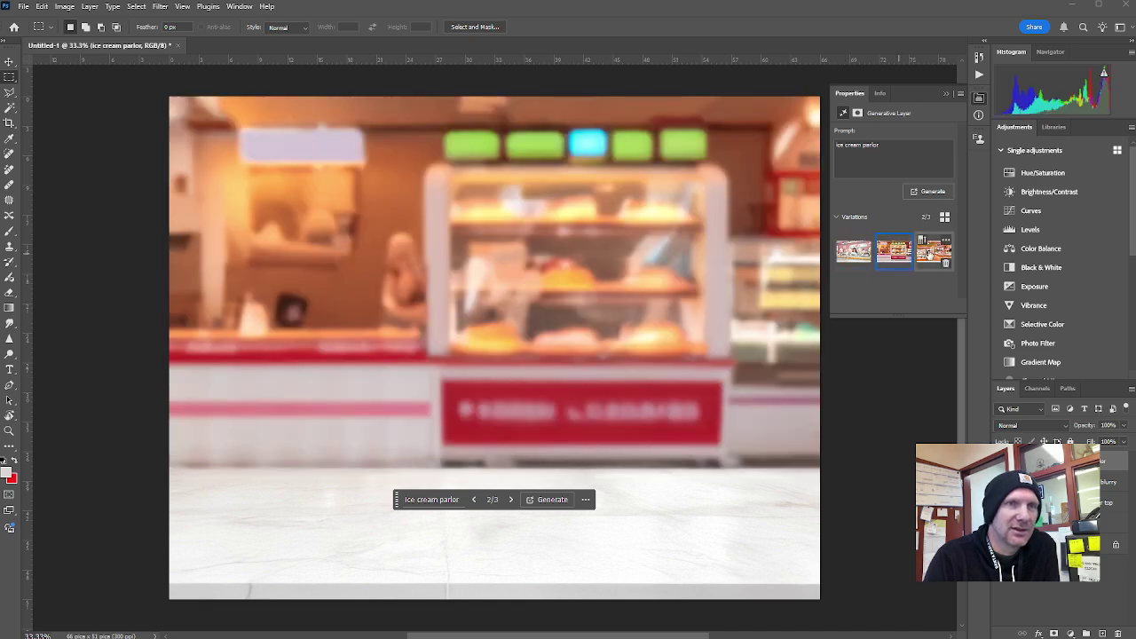
click(936, 253)
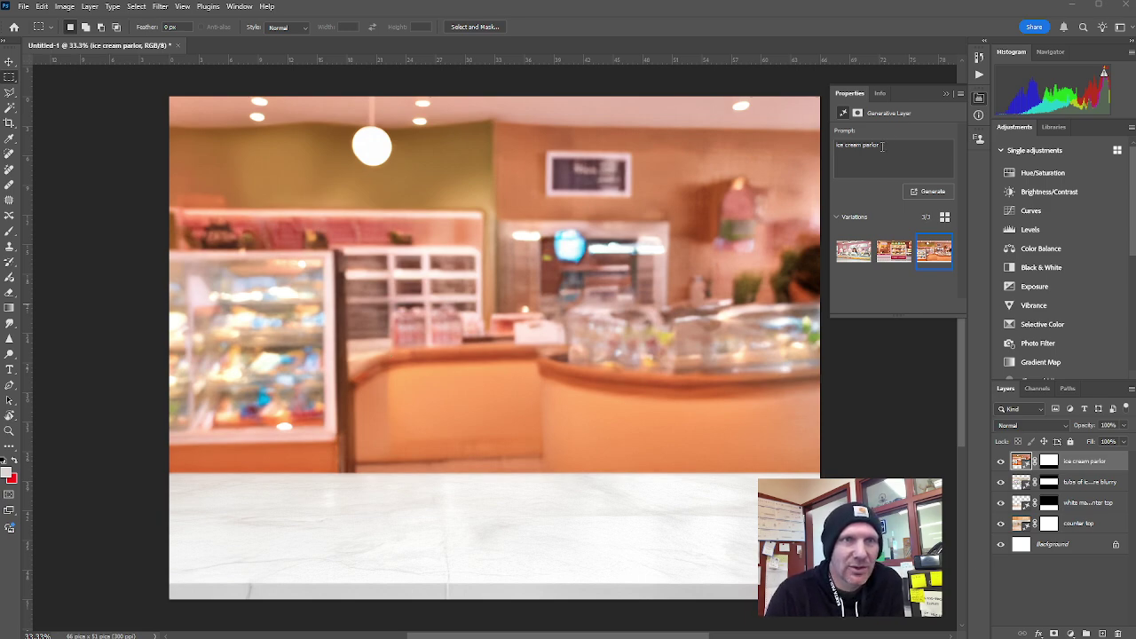
Replace the ice cream parlor layer's prompt with "cabinets with a window looking outside" and generate new variations.
drag(881, 146, 800, 146)
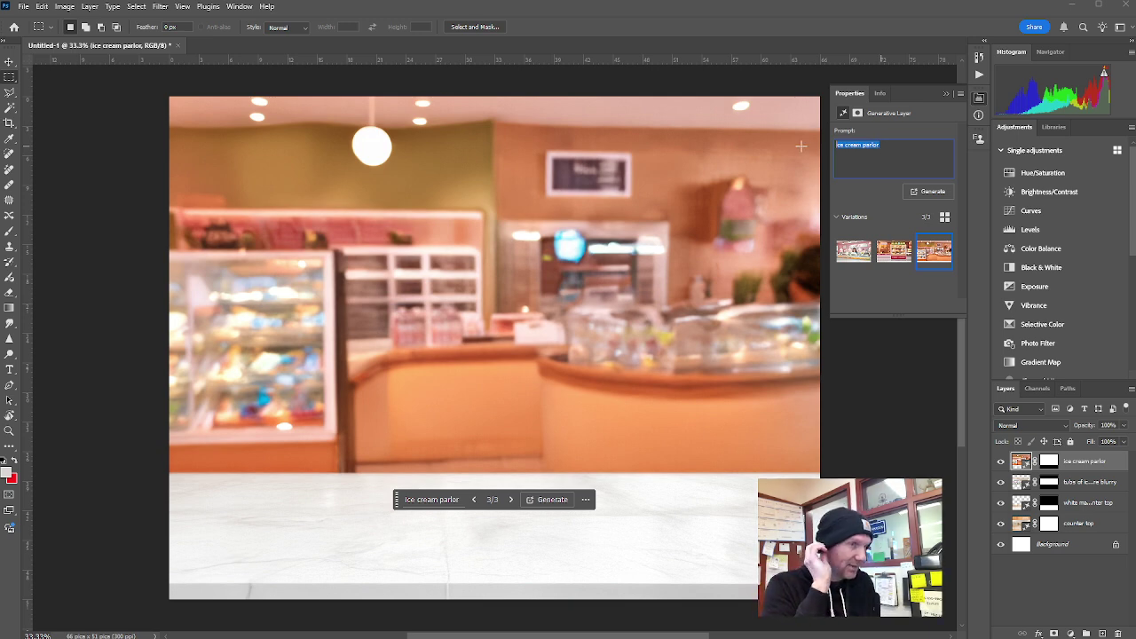
text(cabinets wi)
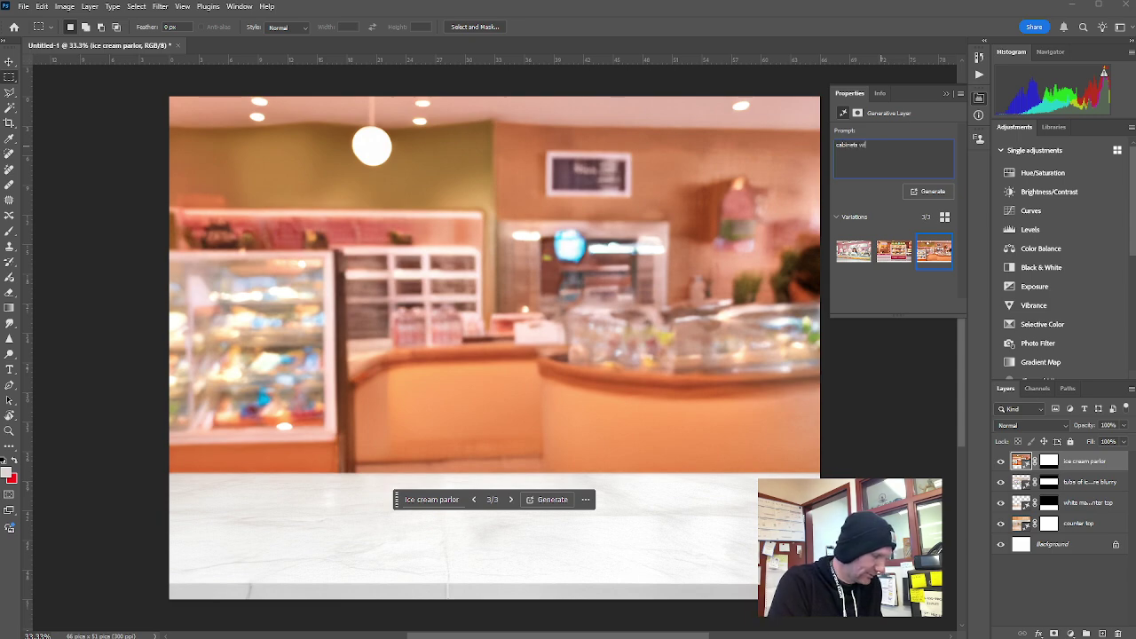
text(th a window )
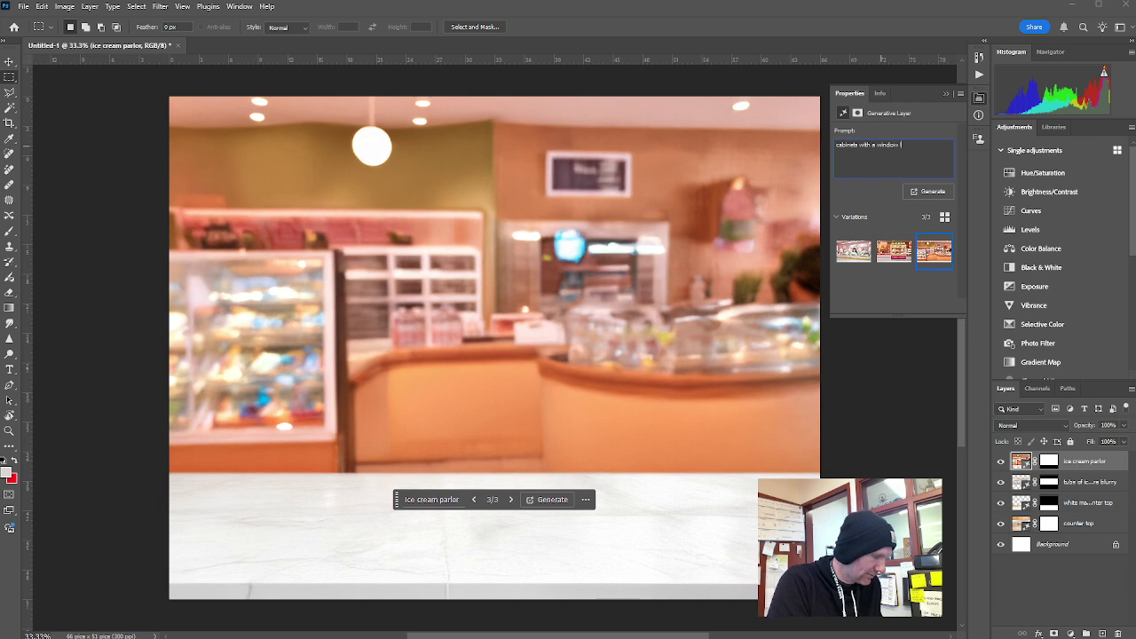
text(looking outside)
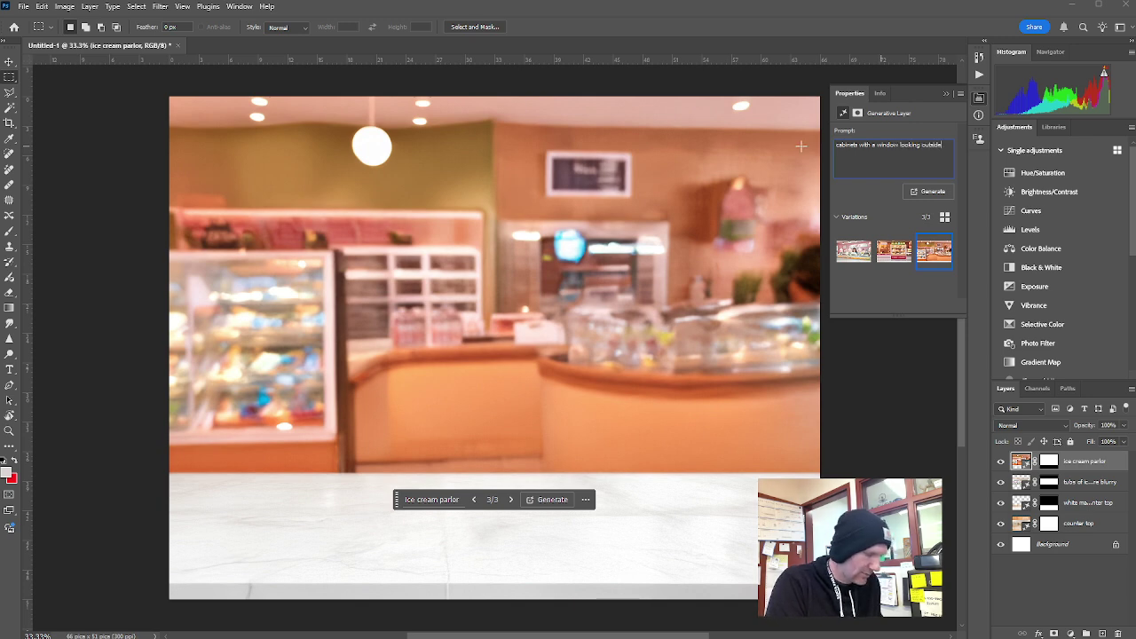
key(Return)
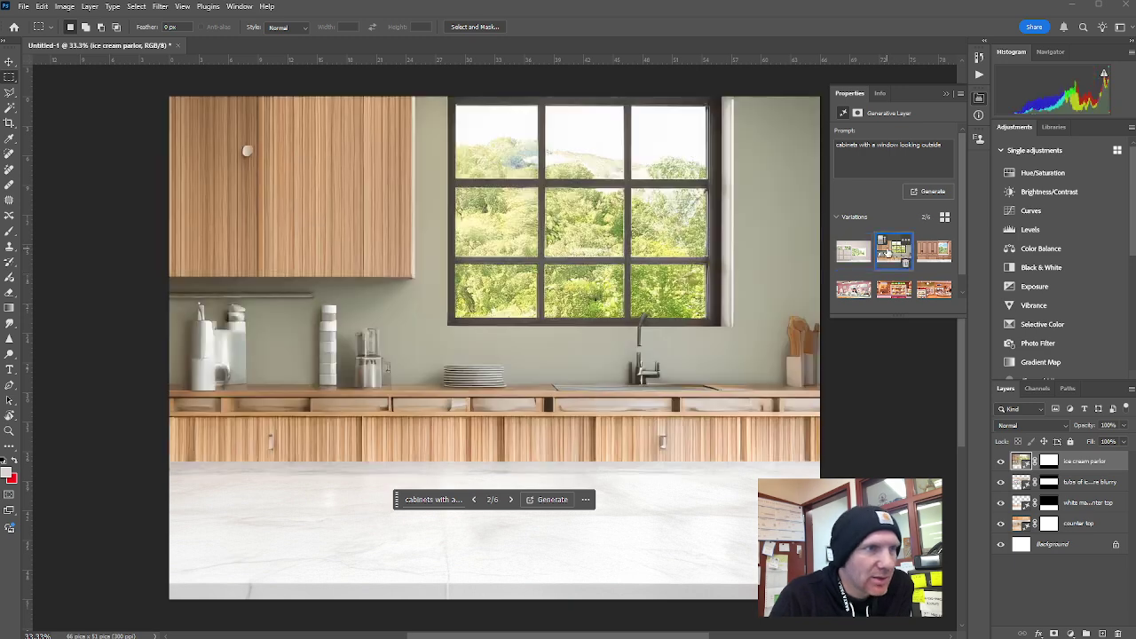
Compare the second and third cabinet-and-window variations and return to the second one.
click(886, 253)
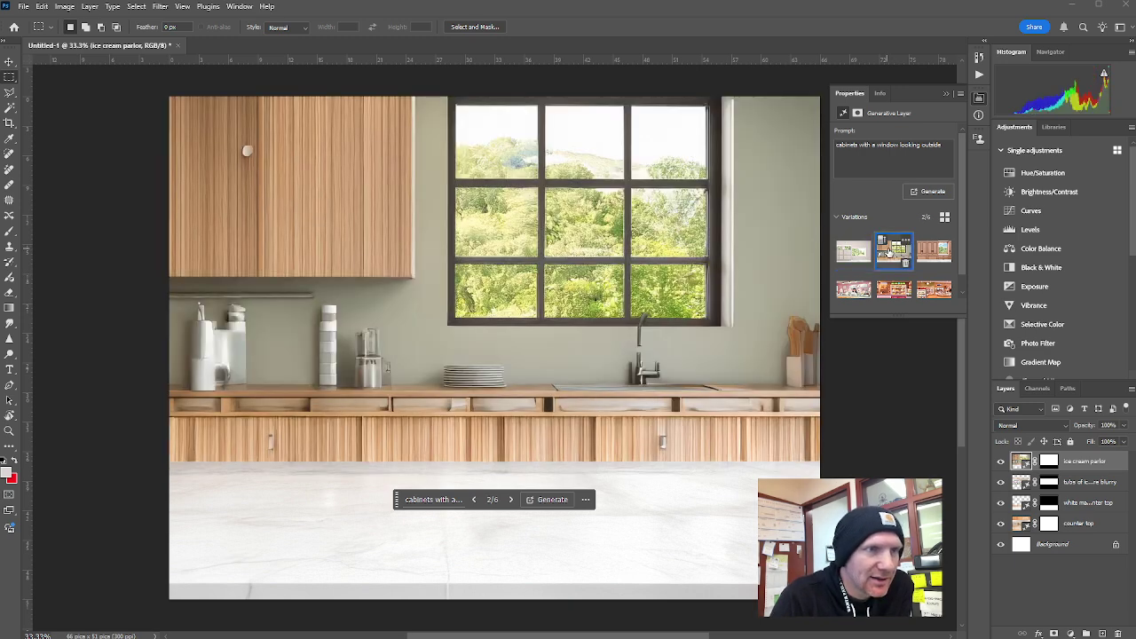
click(938, 253)
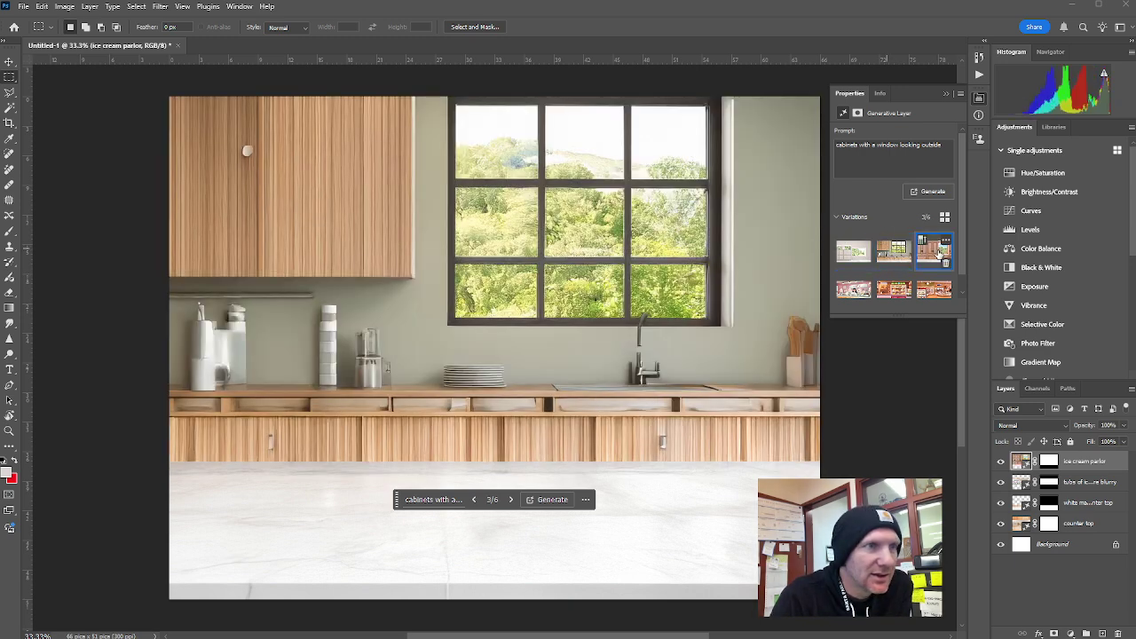
click(898, 254)
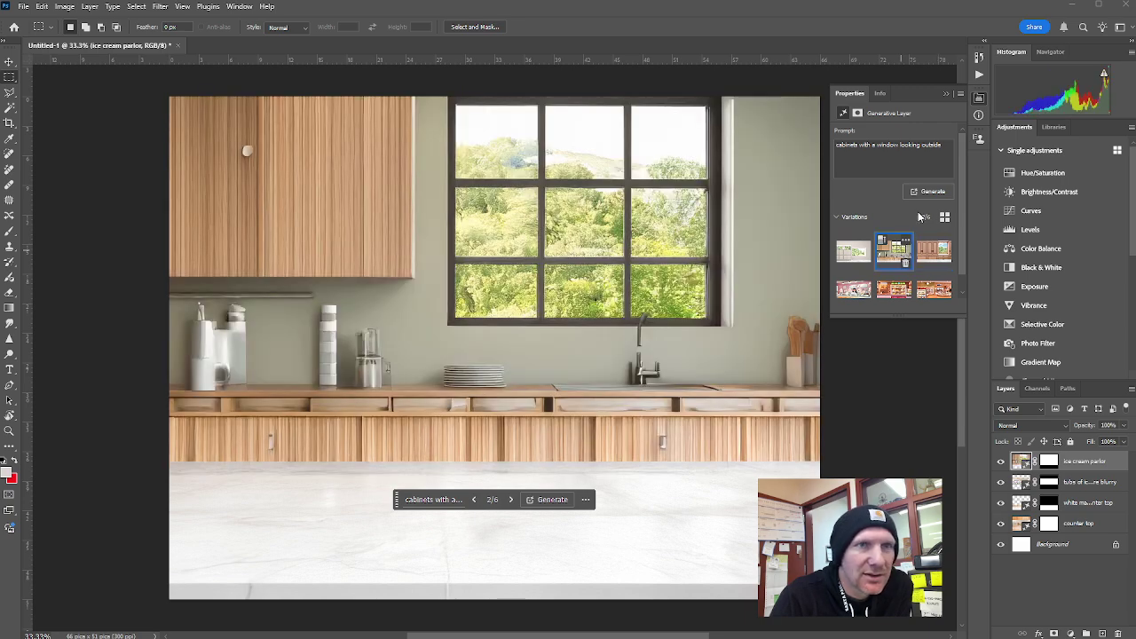
Extend the prompt to "cabinets with a window looking outside, window is in center of picture plane", regenerate, and show the second variation.
click(951, 150)
text(, wind)
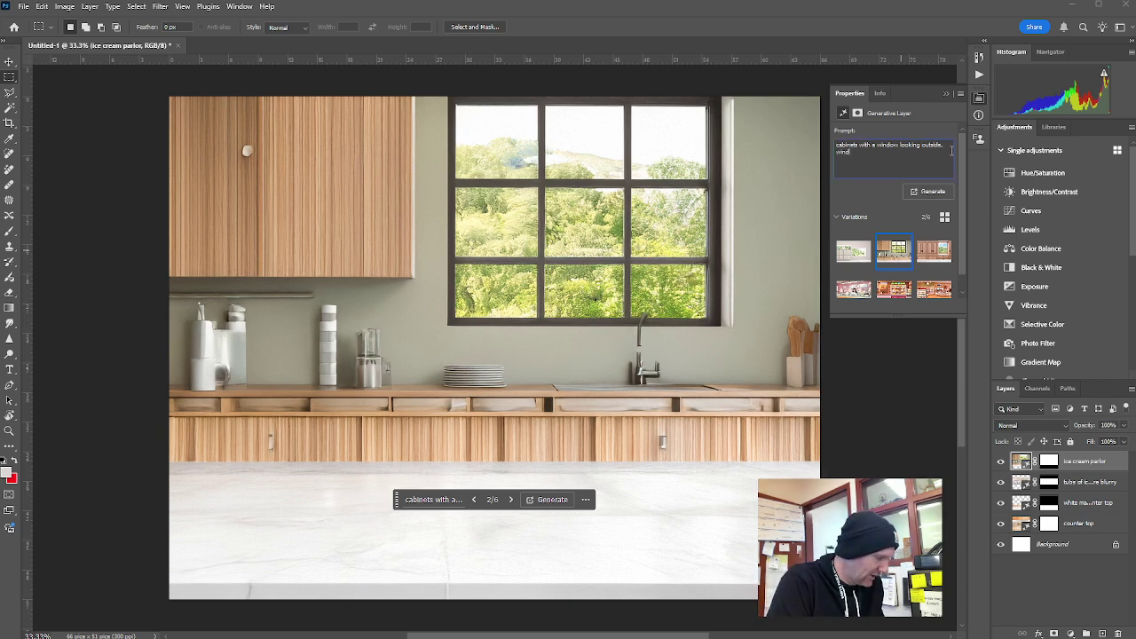
text(ow is in ce)
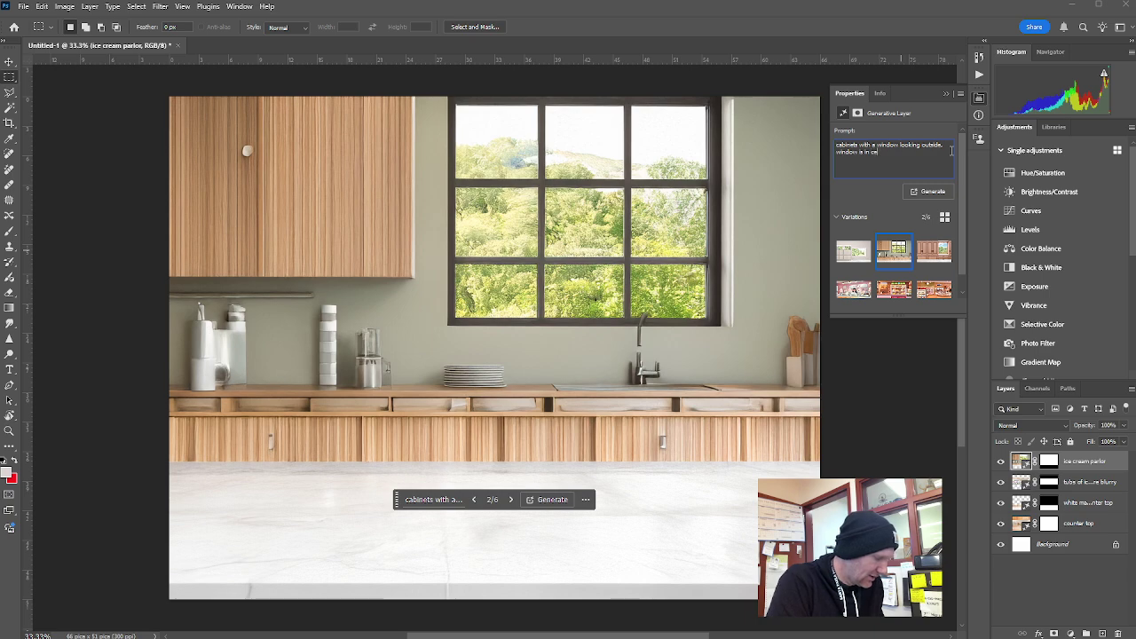
text(nter of pict)
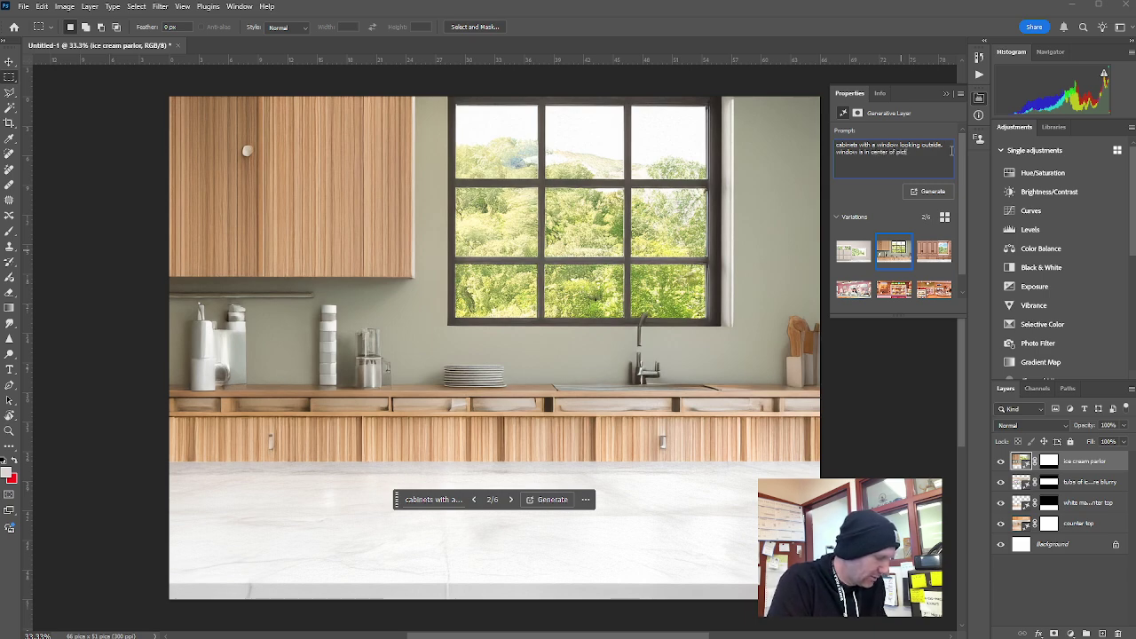
text(ure plane)
key(Return)
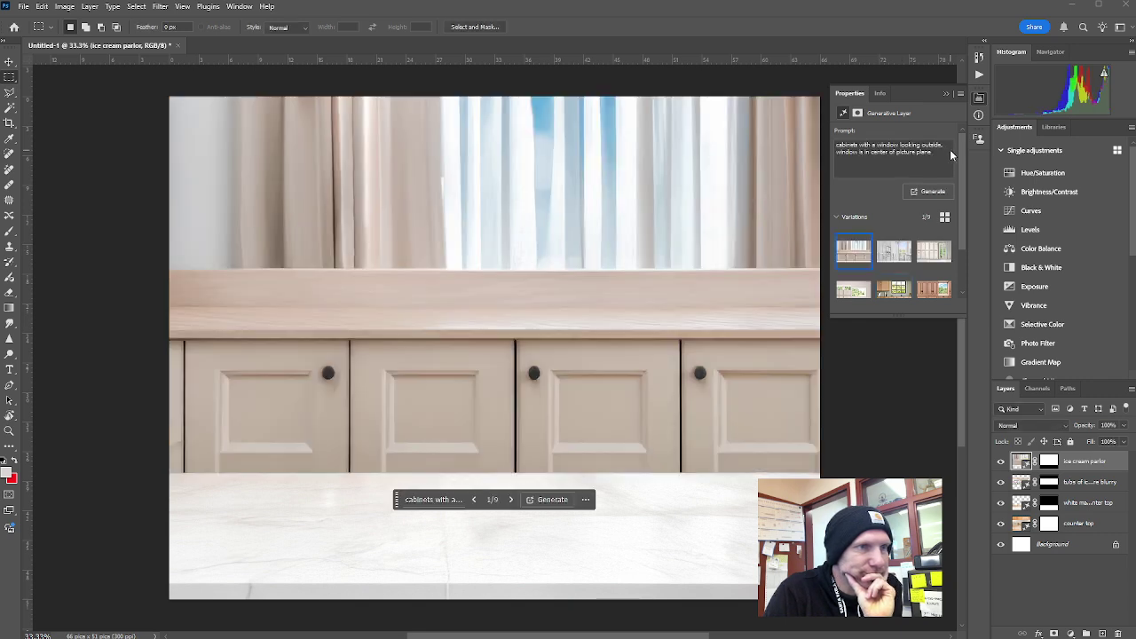
click(892, 252)
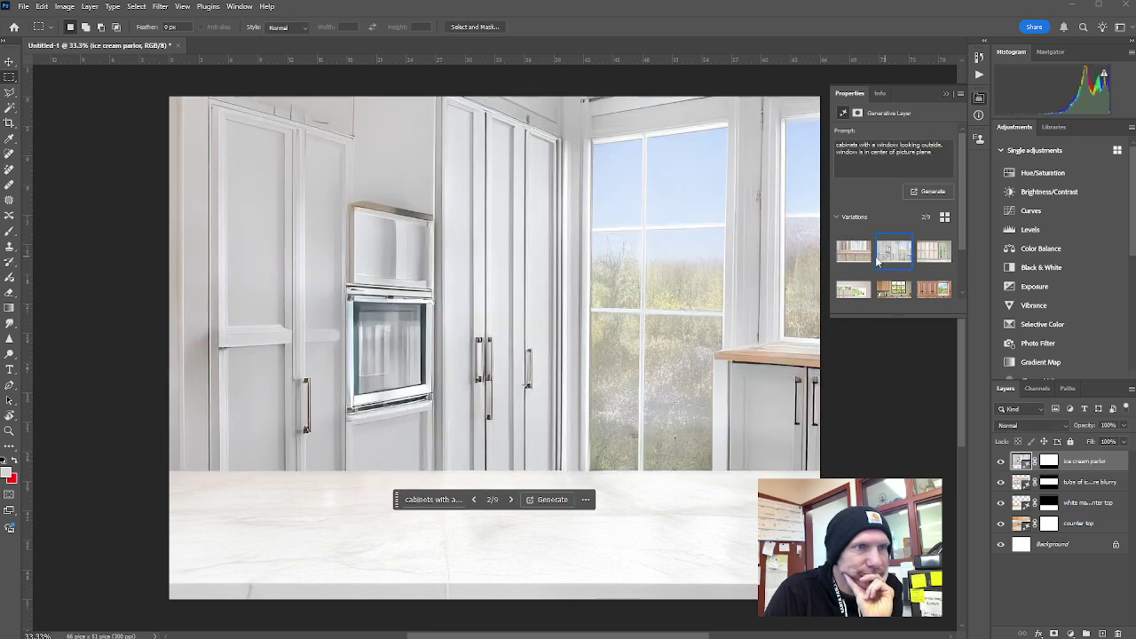
Switch to the third cabinet variation, then fill the area above the counter using the prompt "white brick wall".
click(924, 257)
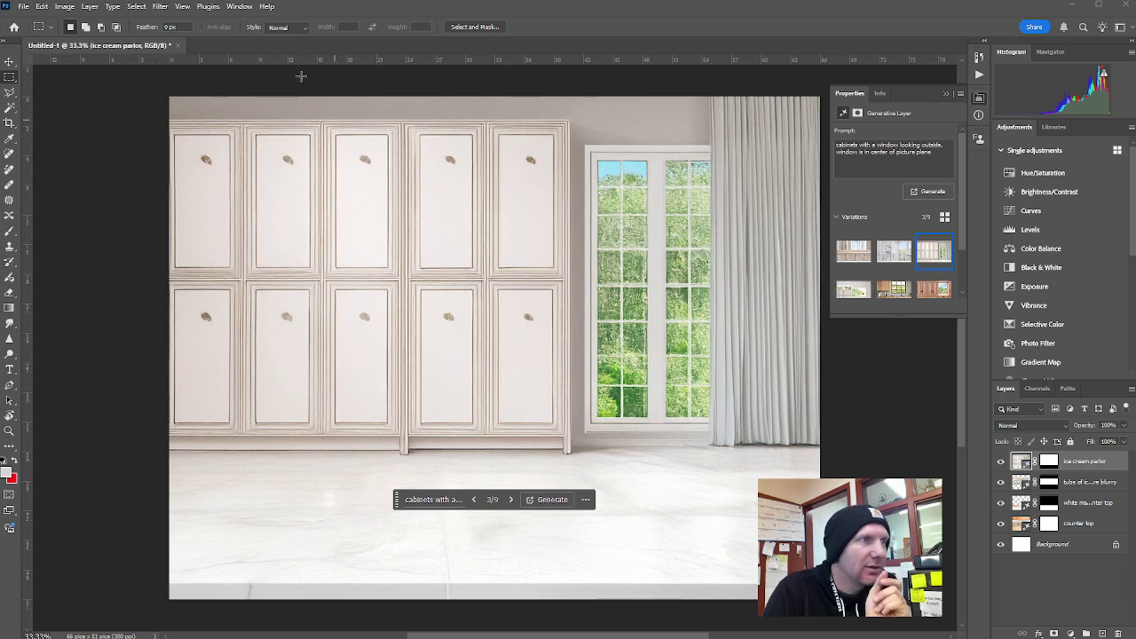
drag(157, 93, 869, 458)
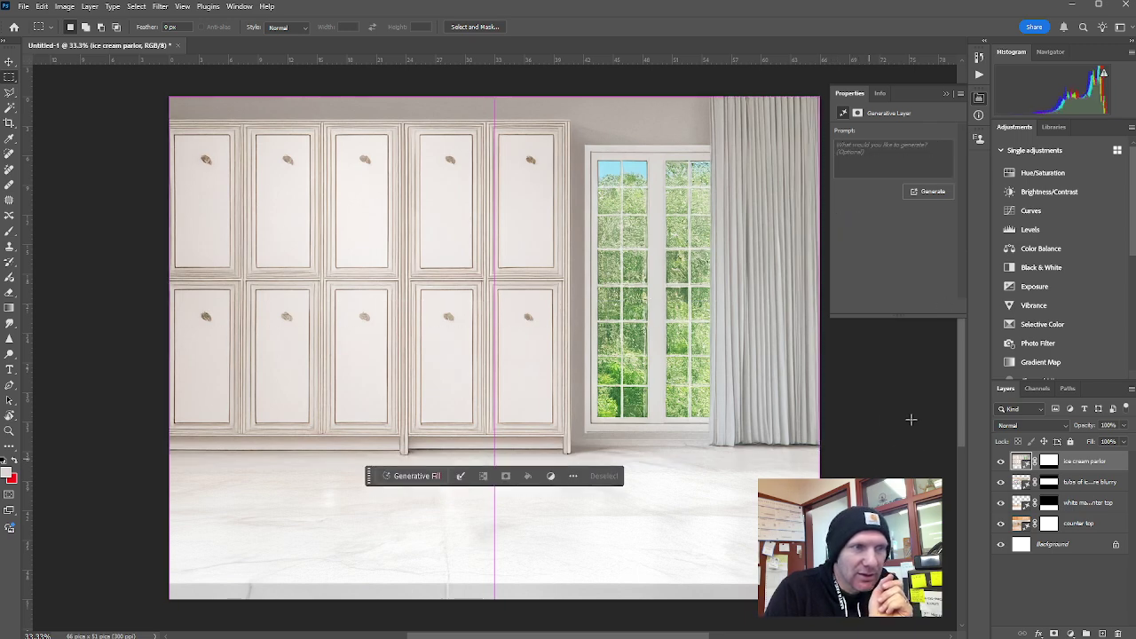
click(893, 148)
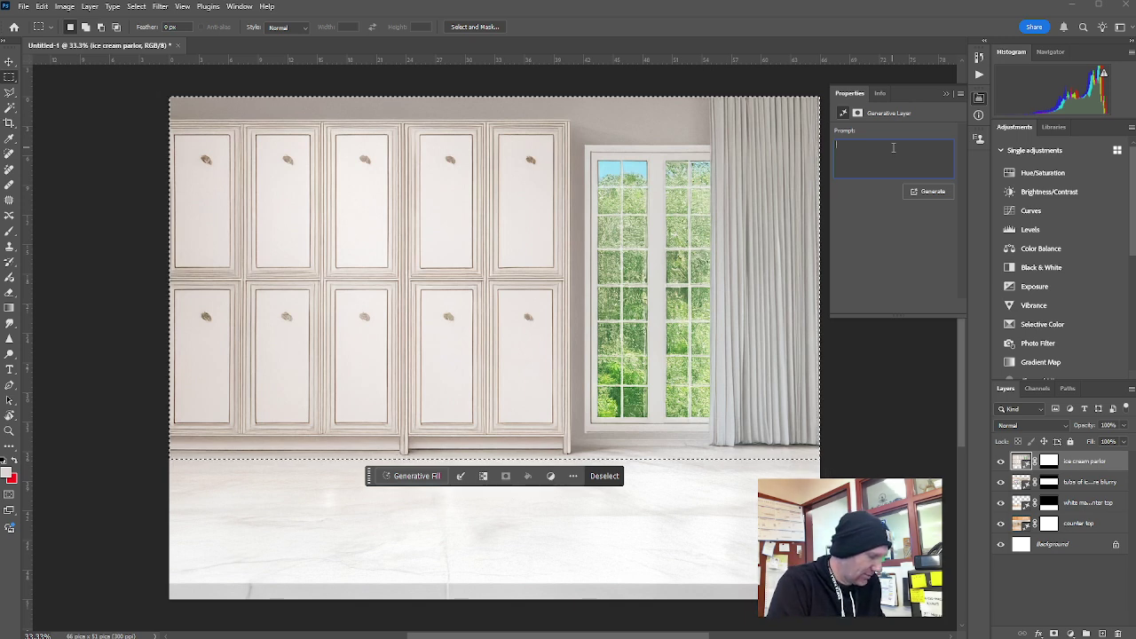
text(white brick)
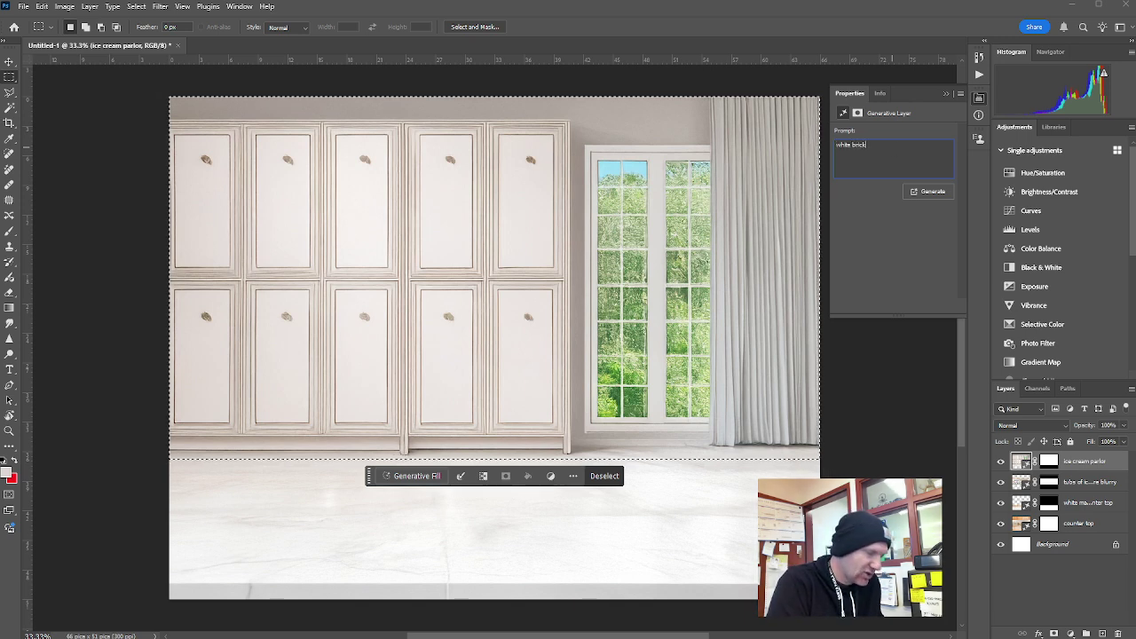
text( wall)
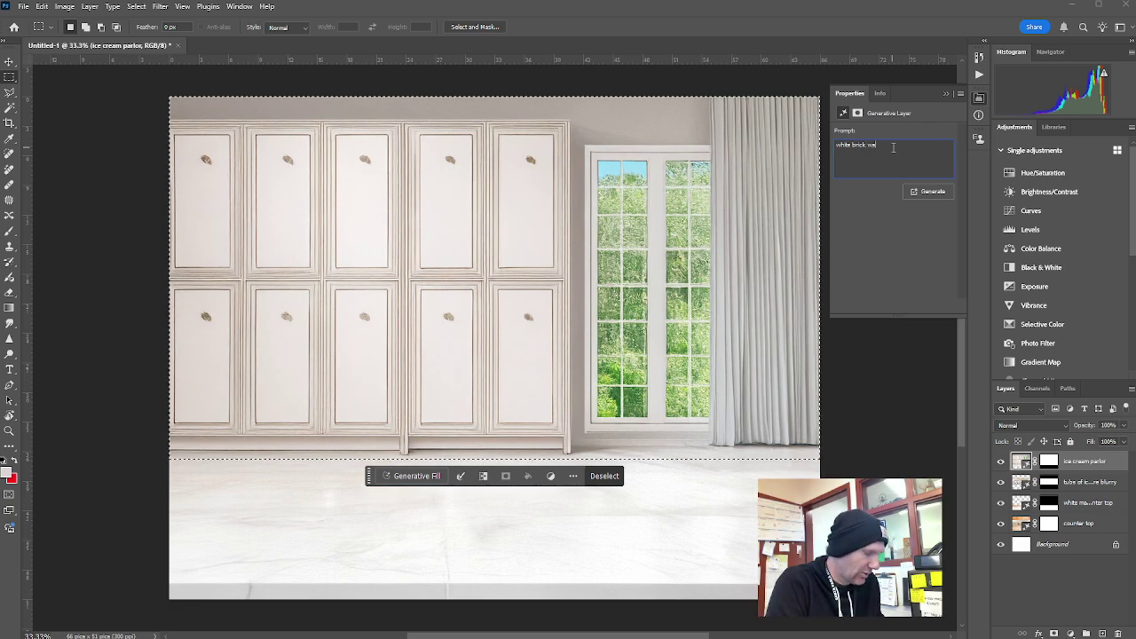
key(Return)
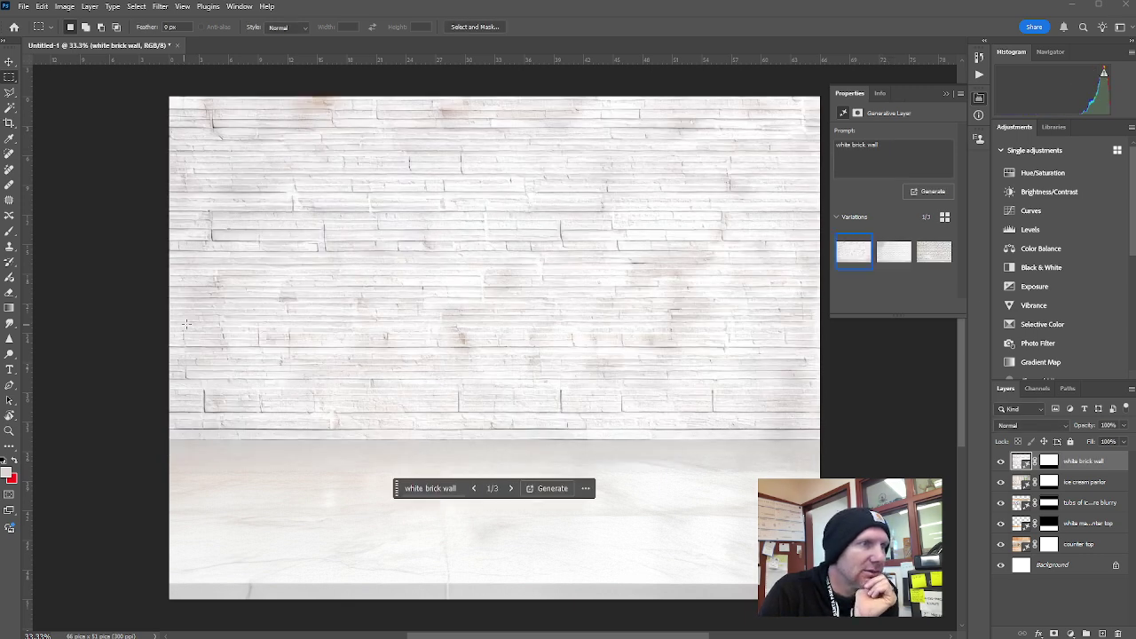
Compare the white brick wall variations and return to the first one.
mouse_move(857, 241)
click(892, 251)
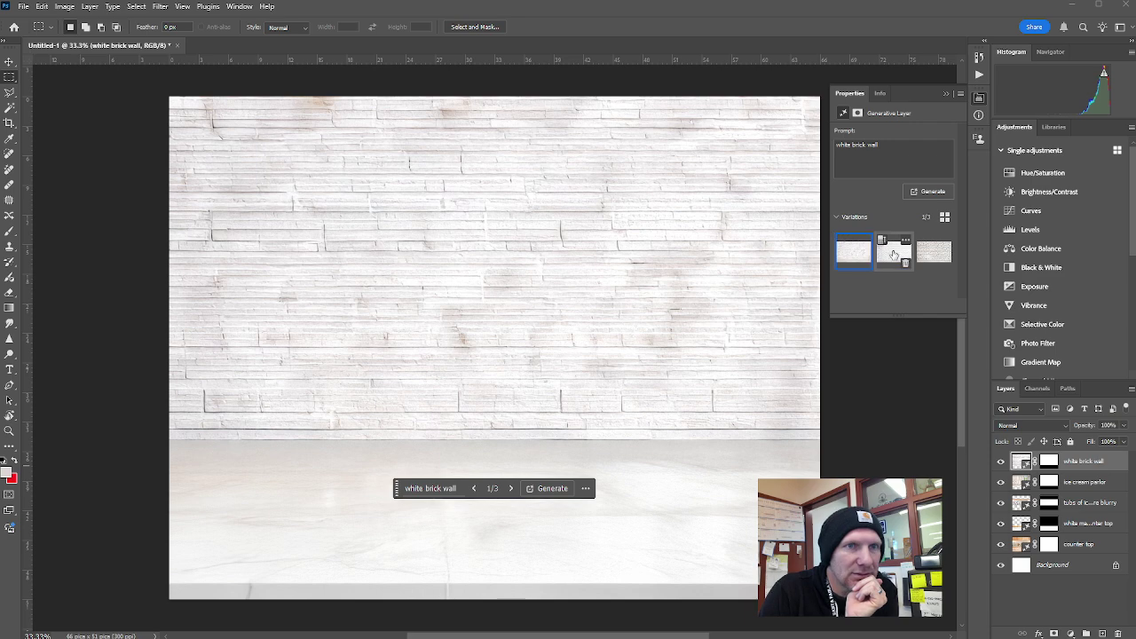
click(934, 256)
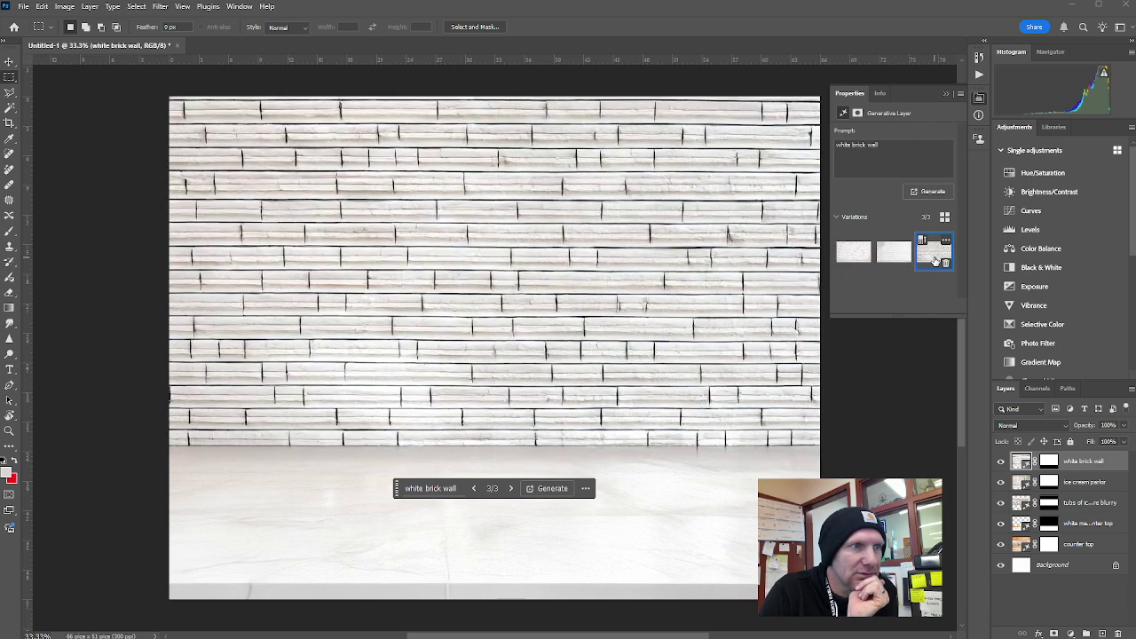
click(855, 253)
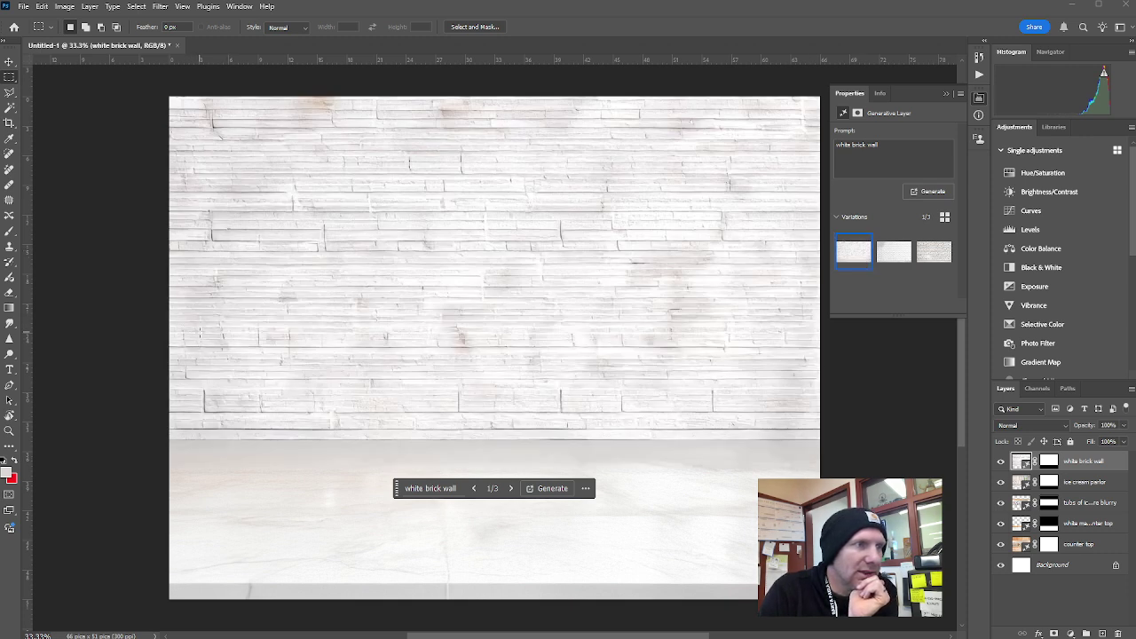
Generate a "wooden table" in a wide rectangular selection spanning the lower brick wall and most of the counter.
drag(202, 333, 786, 531)
click(877, 156)
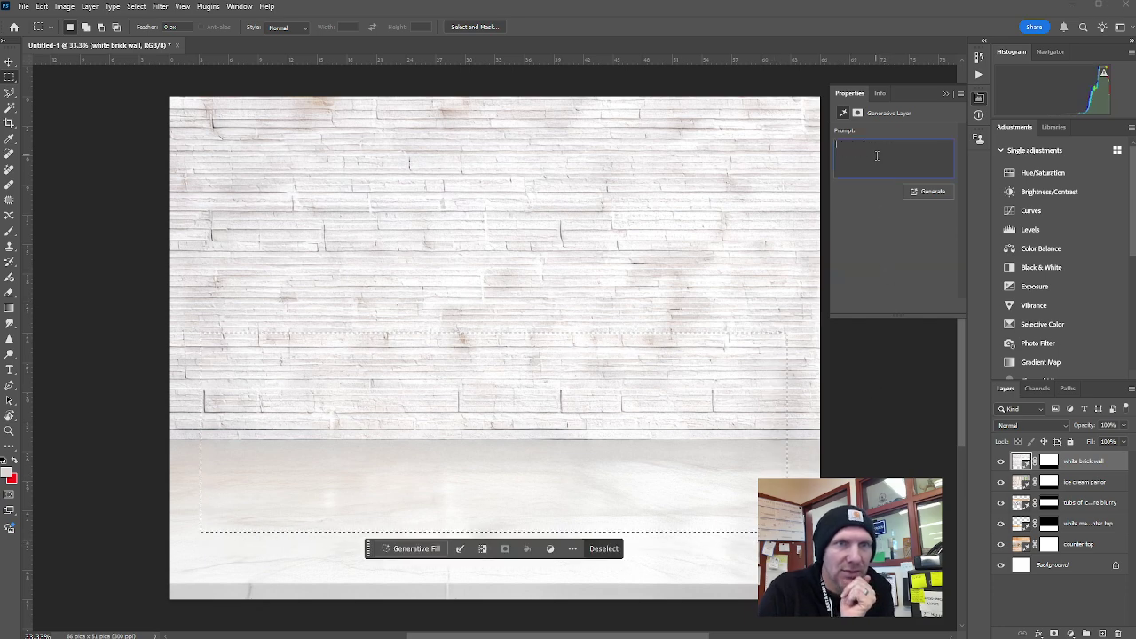
text(wooden)
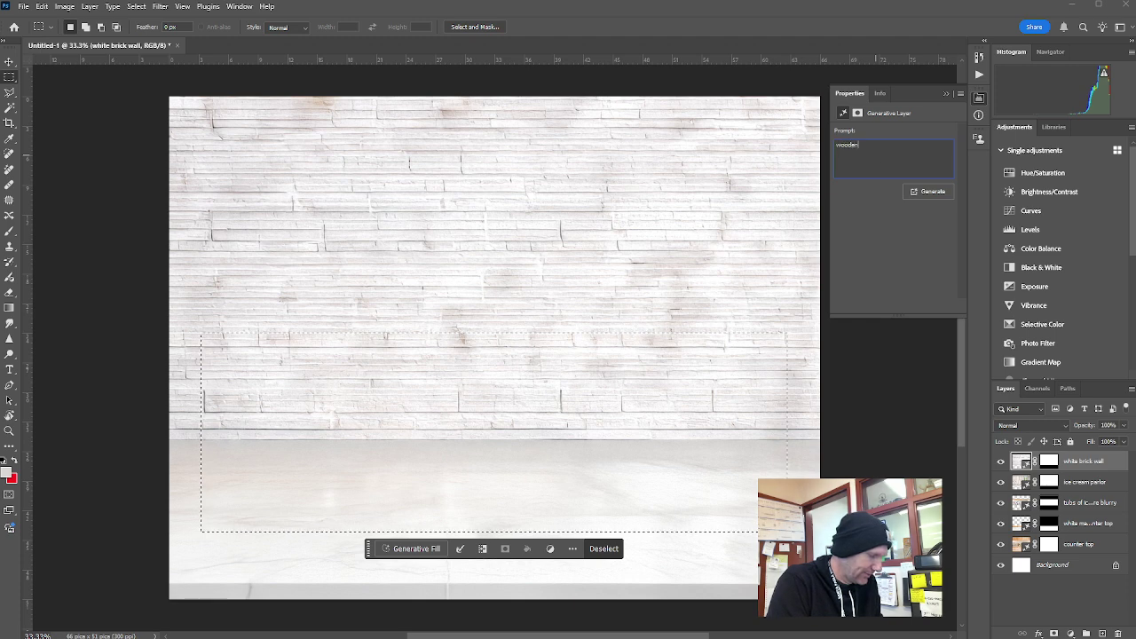
text( table)
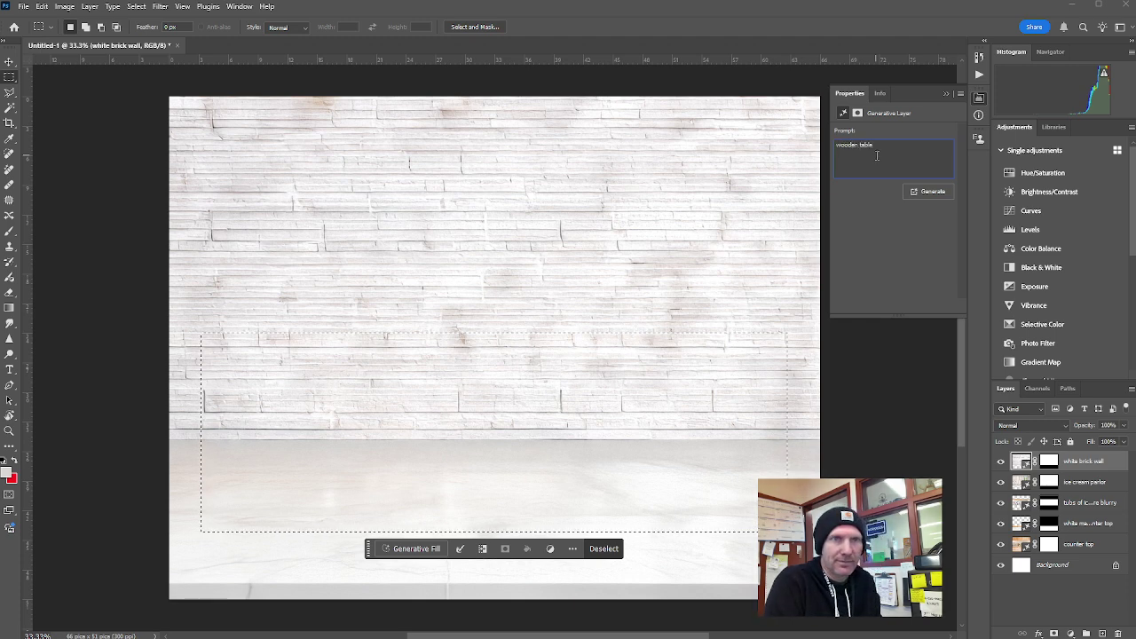
key(Return)
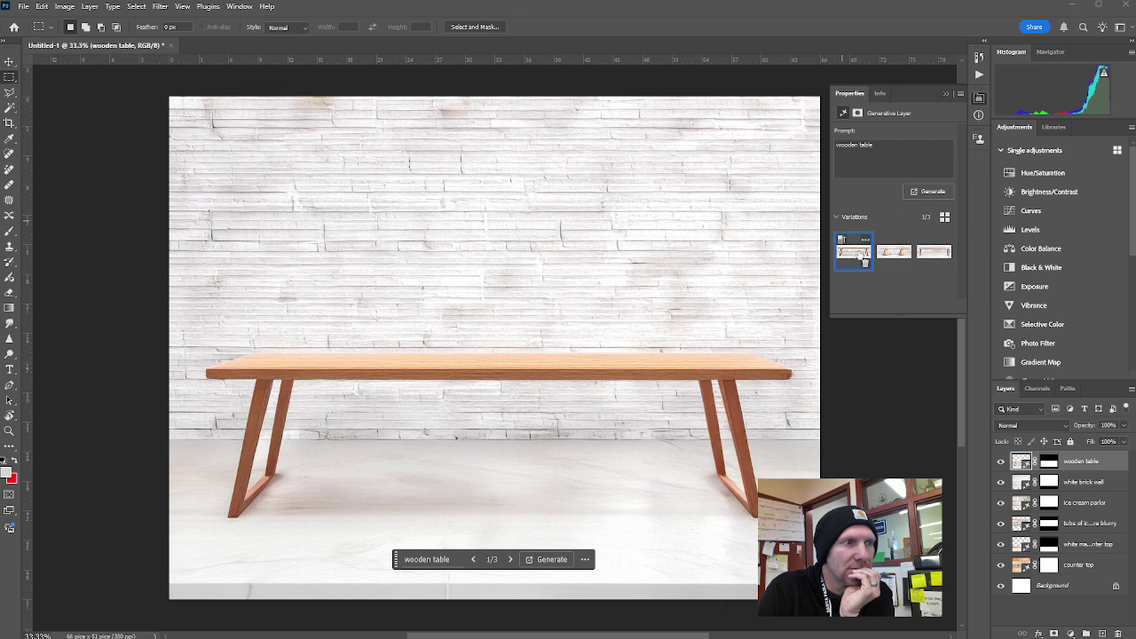
Compare the three wooden table variations and return to the first one.
click(894, 253)
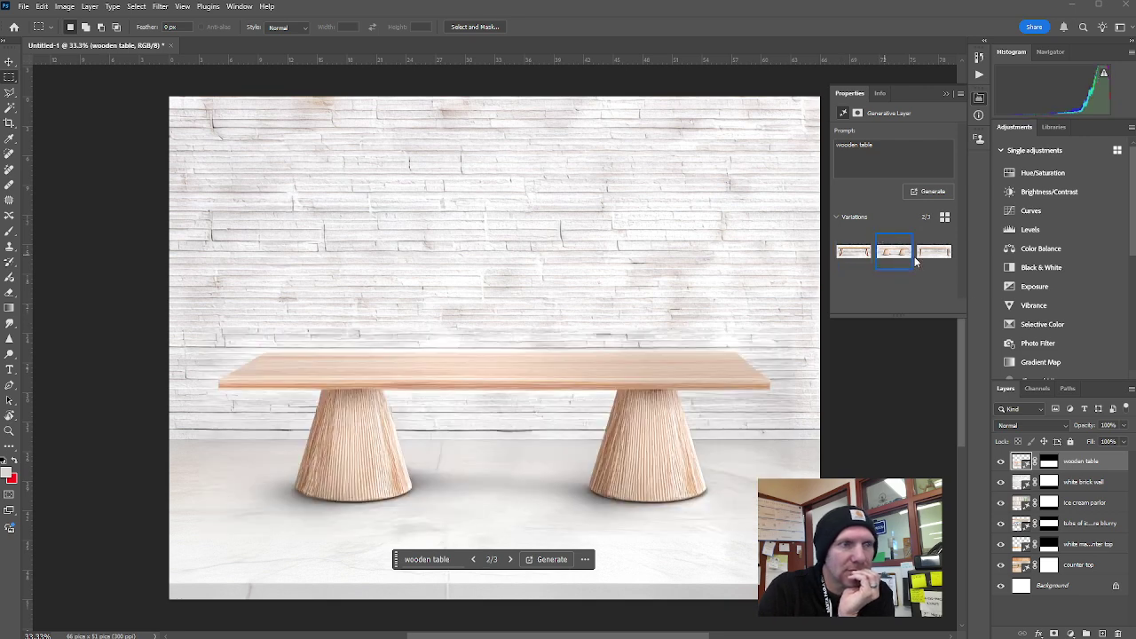
click(926, 261)
click(853, 254)
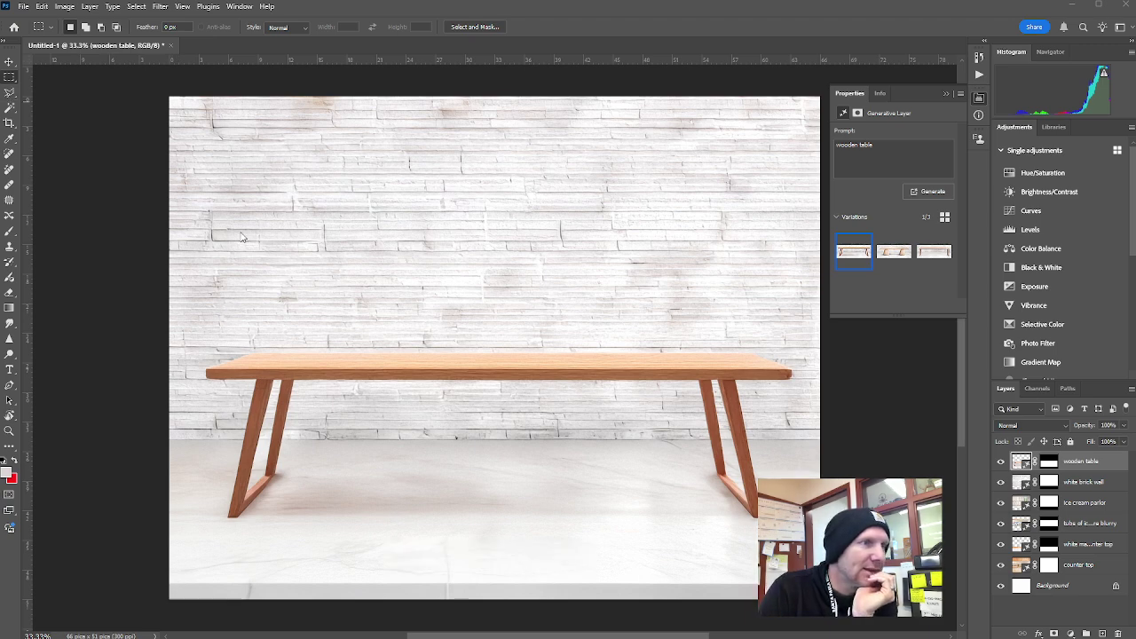
Generate a "giant ceramic bowl" in a rectangular selection above the middle of the table, overlapping the tabletop.
click(11, 79)
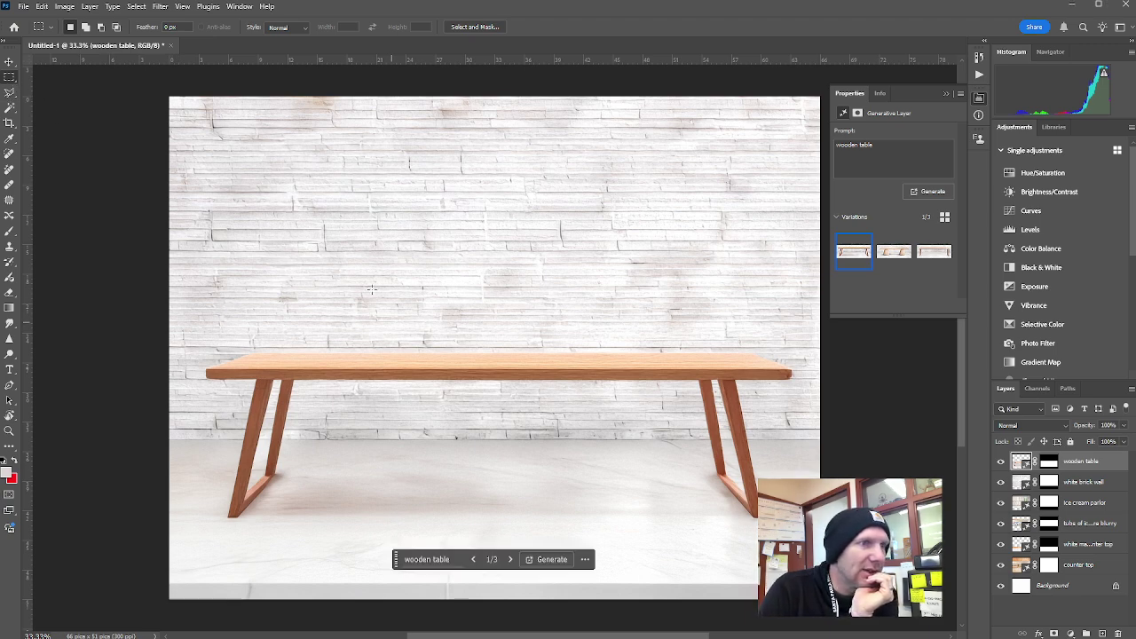
drag(364, 240, 634, 364)
click(429, 382)
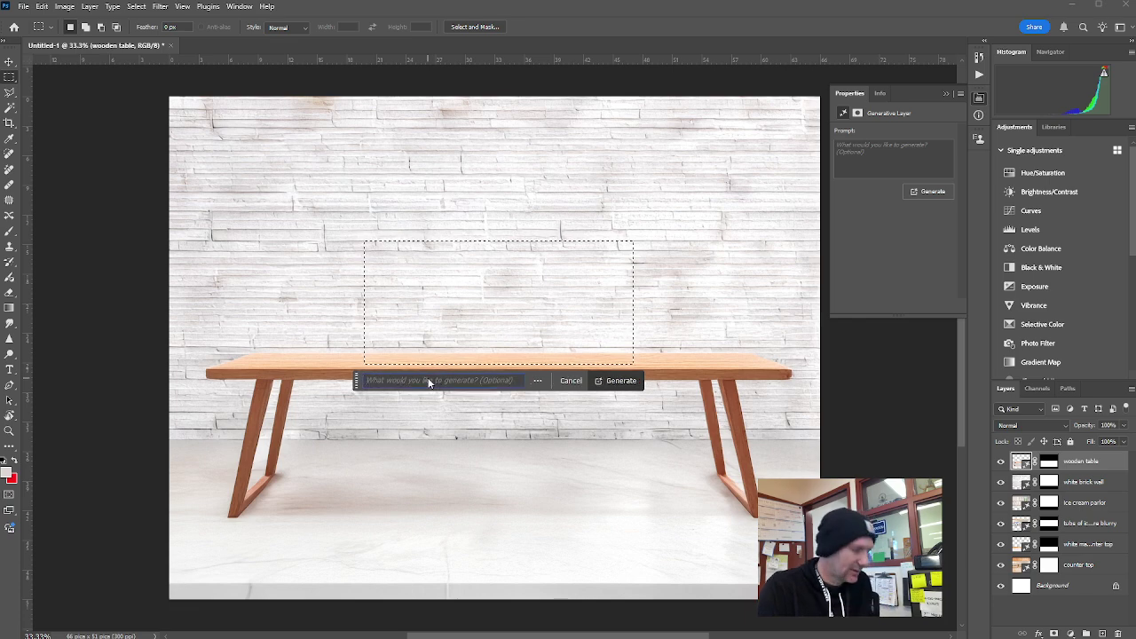
text(gian)
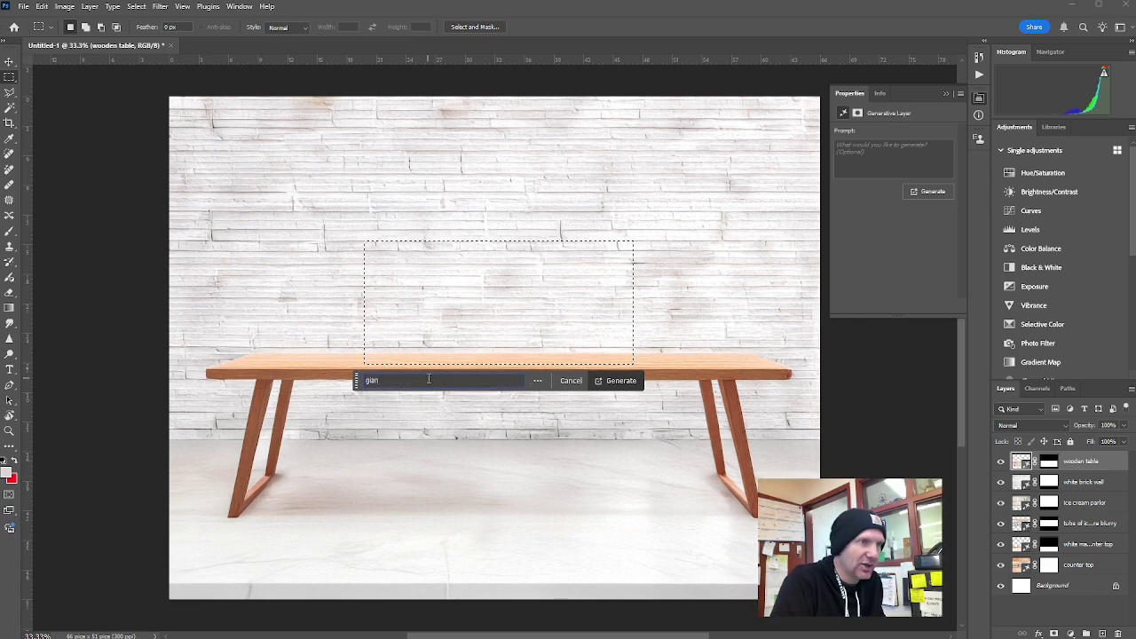
text(t ceramic bowl)
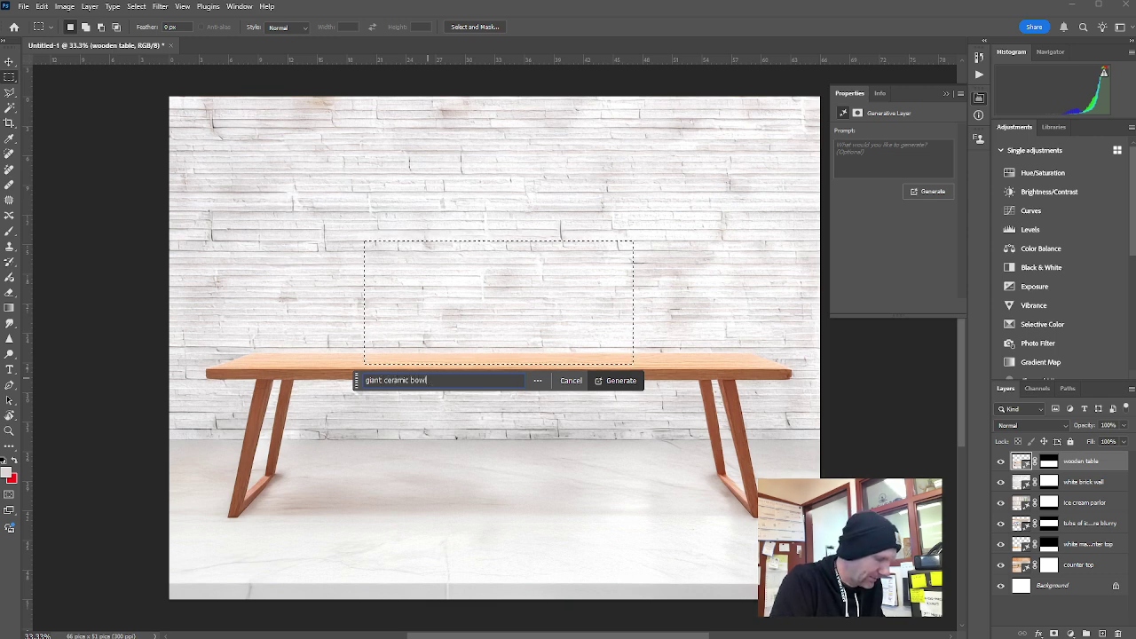
key(Return)
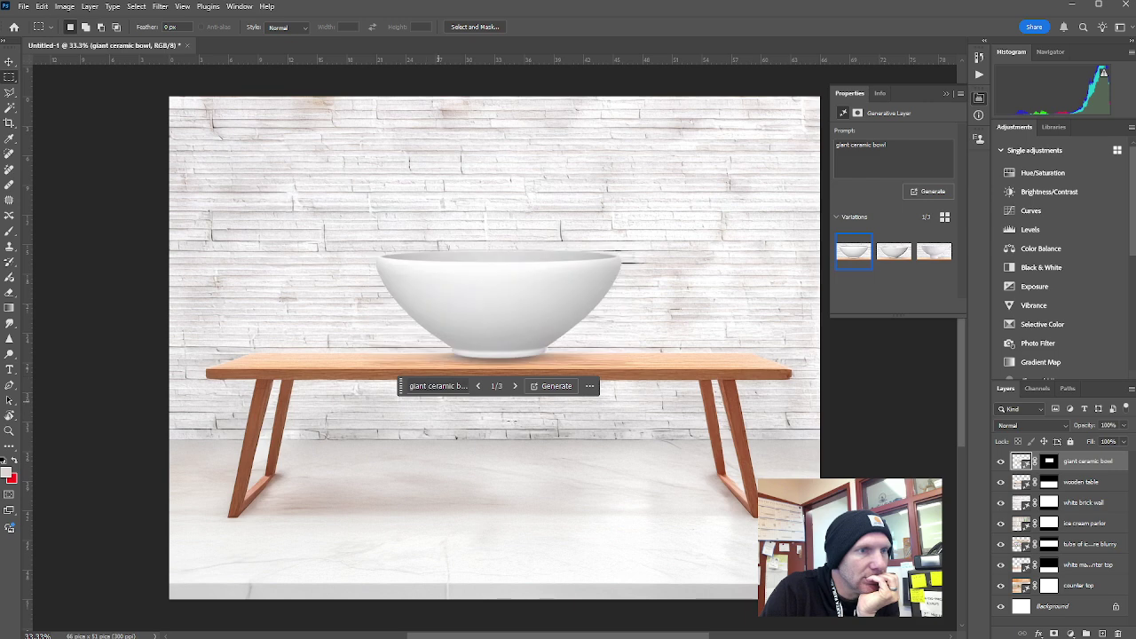
Check the third bowl variation, regenerate with the same prompt, and choose the third new variation.
click(930, 257)
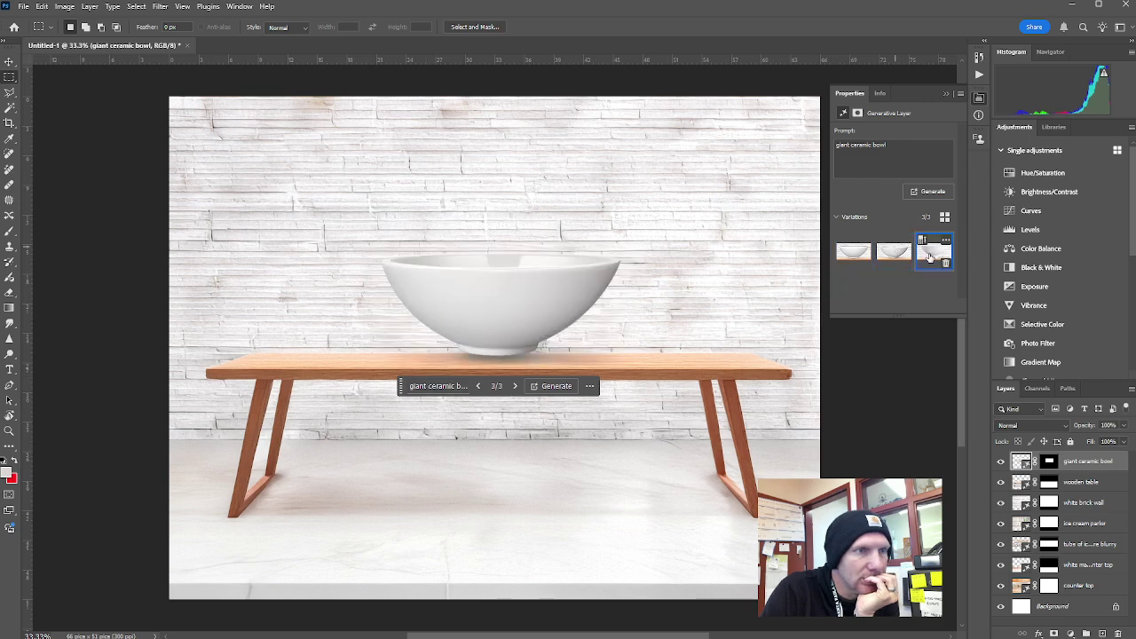
click(934, 190)
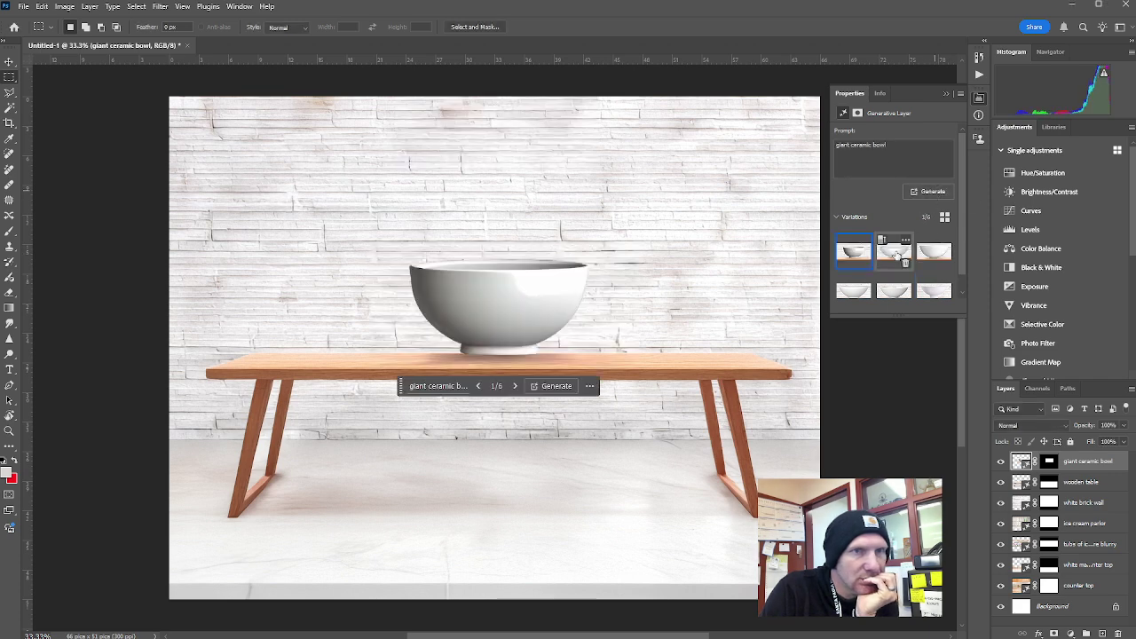
click(934, 252)
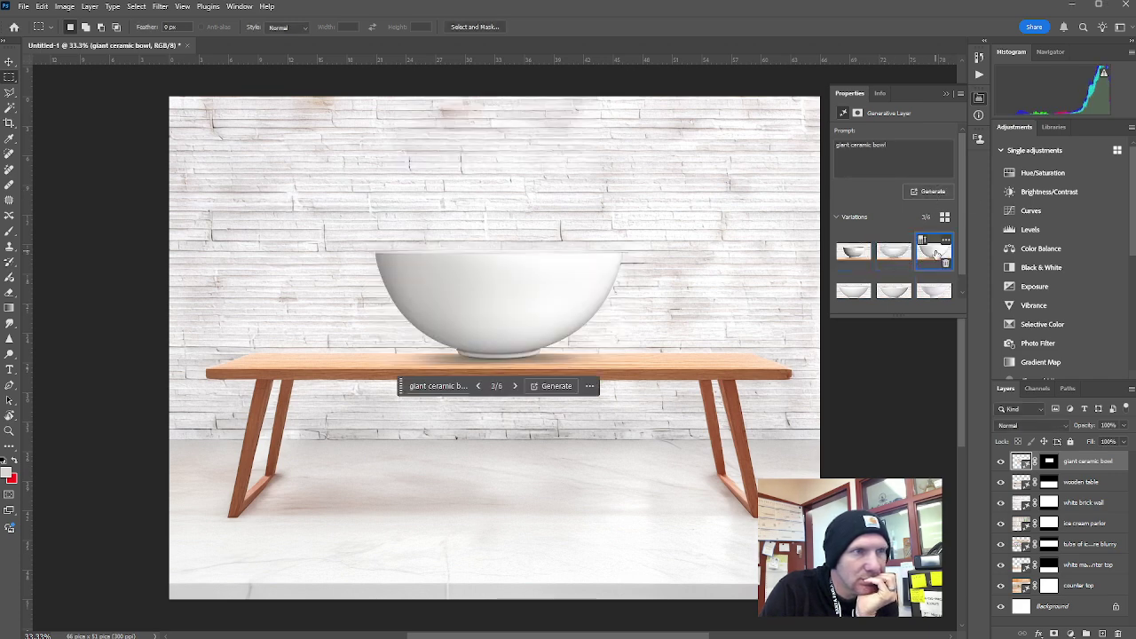
Try the bowl in red by extending its prompt to "giant ceramic bowl red", regenerating, and viewing the new variations.
click(895, 145)
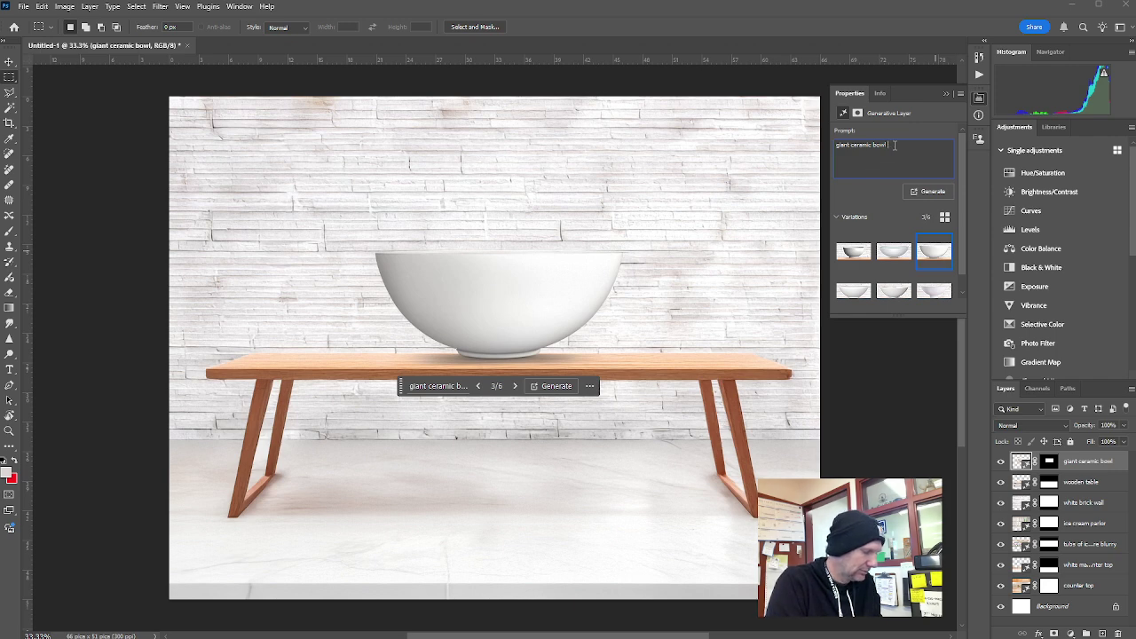
key(Return)
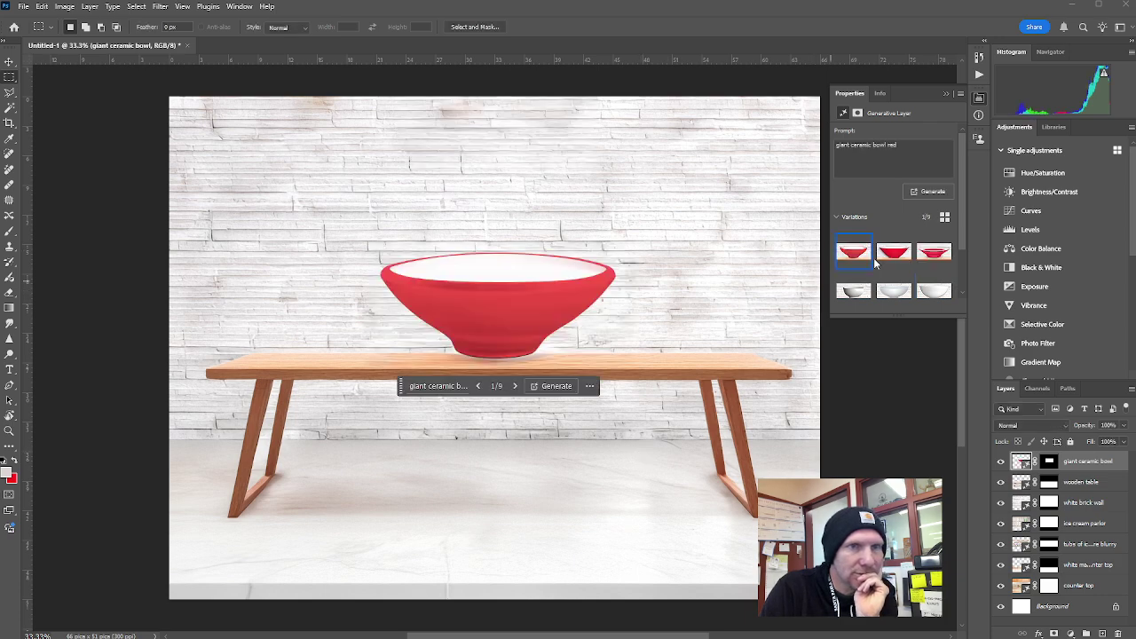
click(894, 253)
click(934, 253)
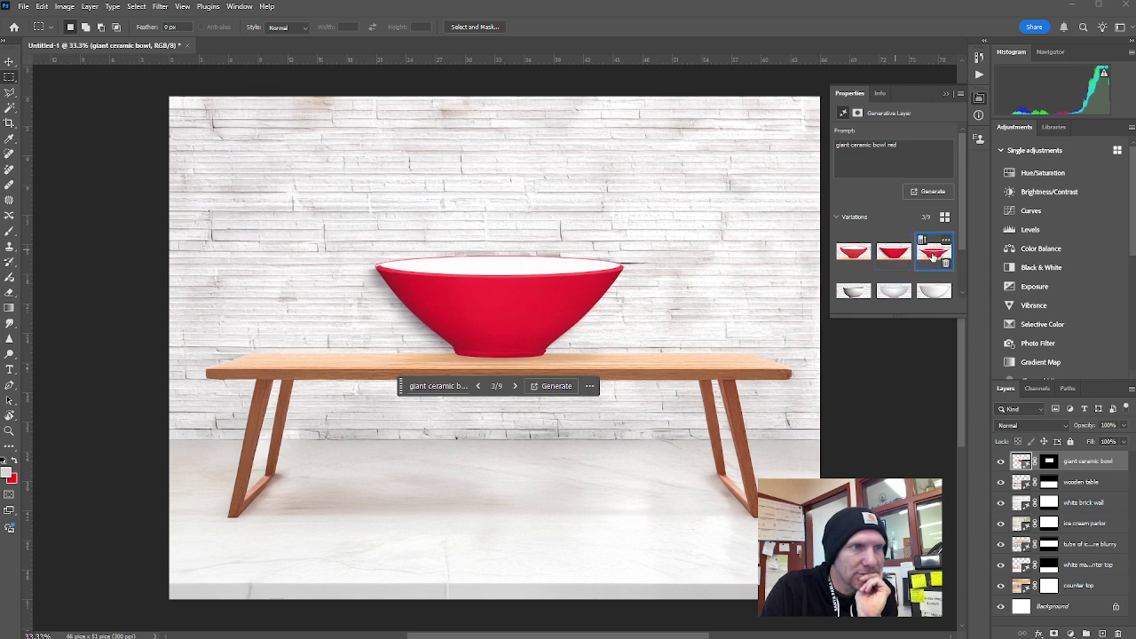
Compare the earlier white bowl variations and choose the sixth one.
click(896, 293)
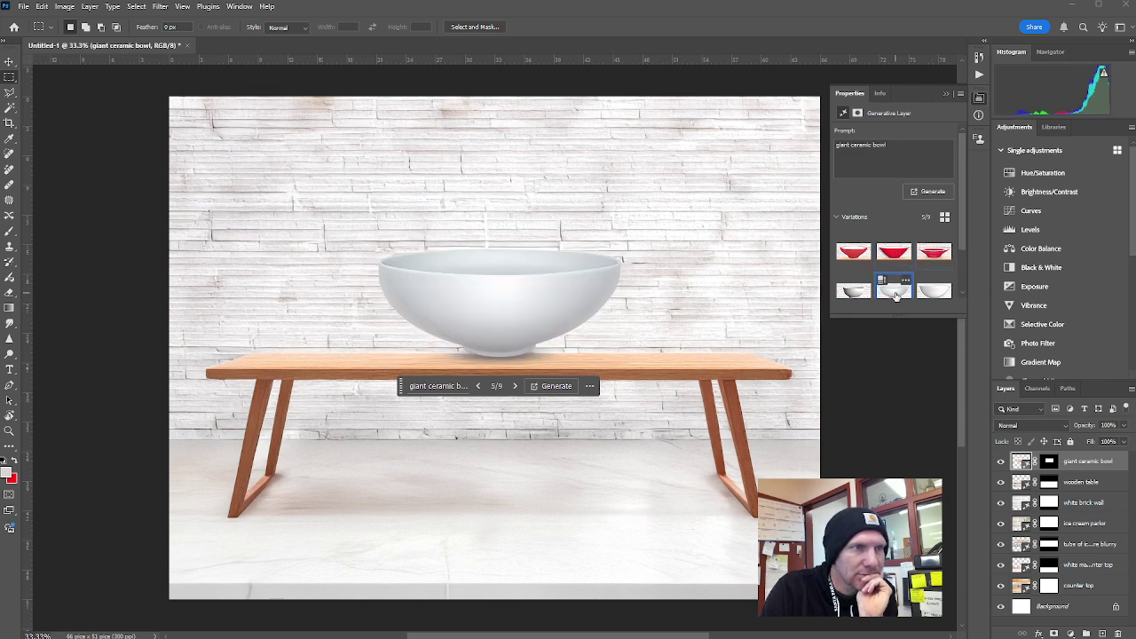
click(854, 293)
click(894, 292)
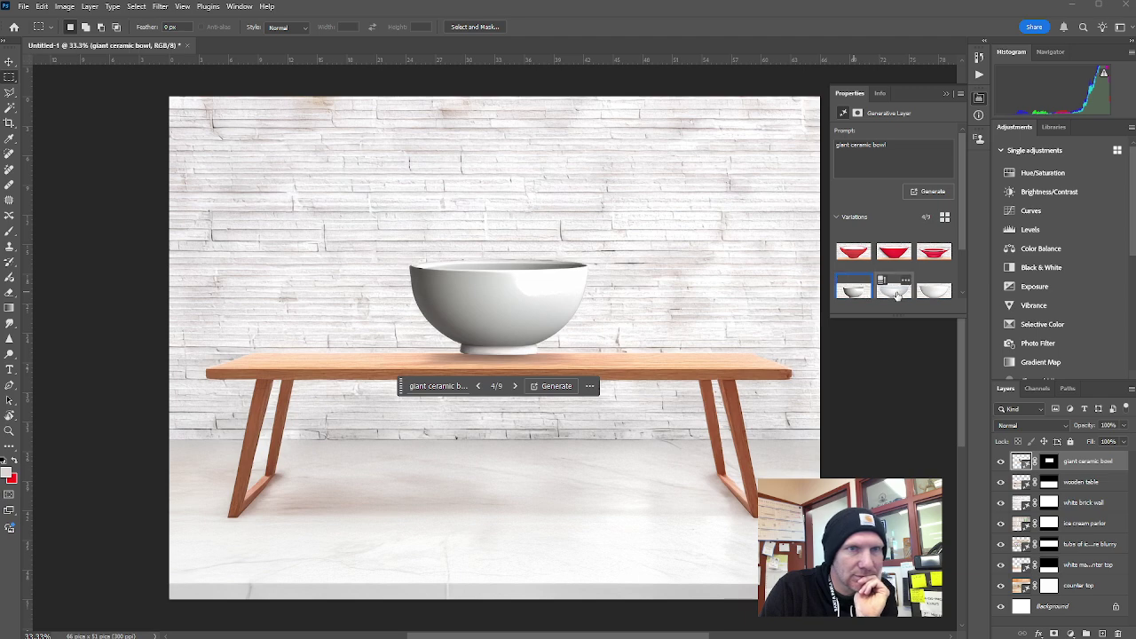
click(939, 292)
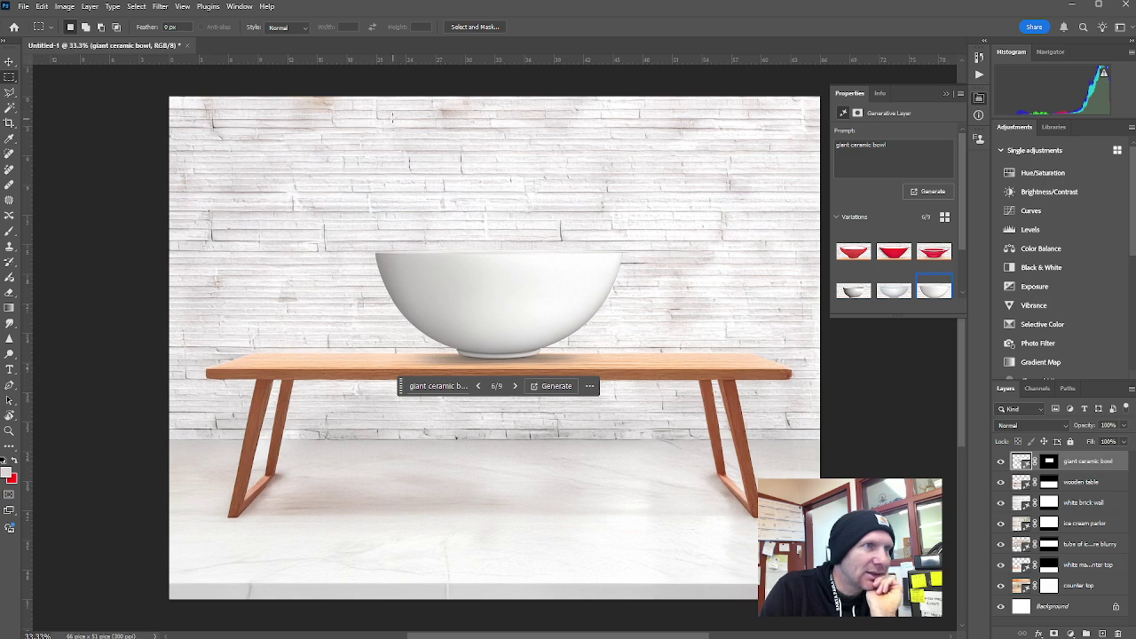
Generate "mint choclate chip ice cream mound" in a rectangular selection above the bowl that overlaps its rim.
drag(393, 117, 616, 266)
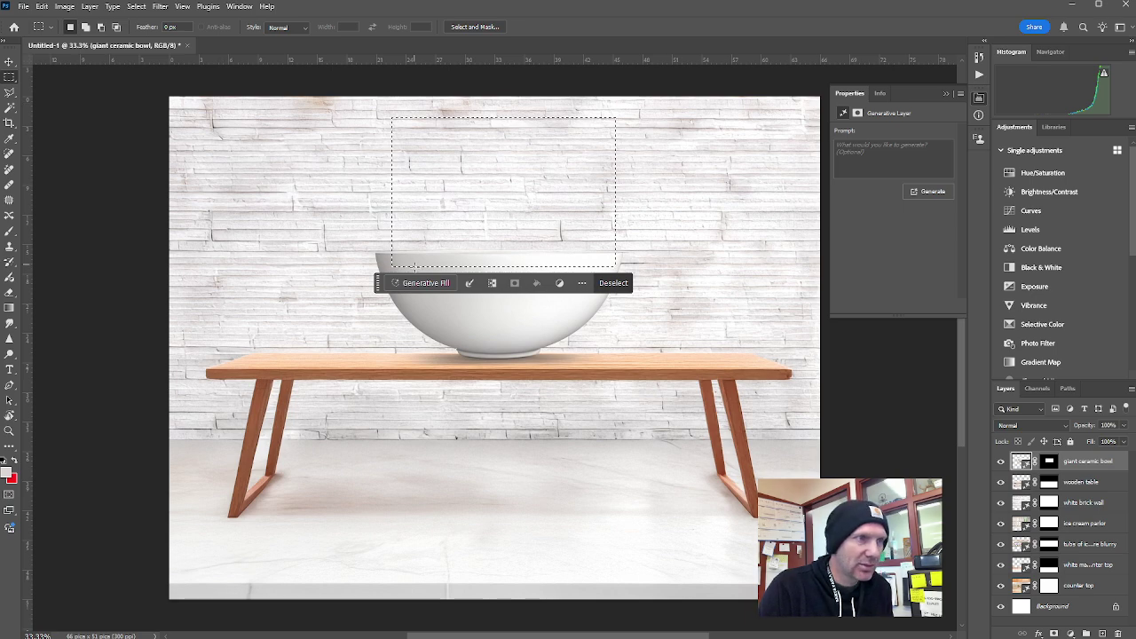
click(427, 283)
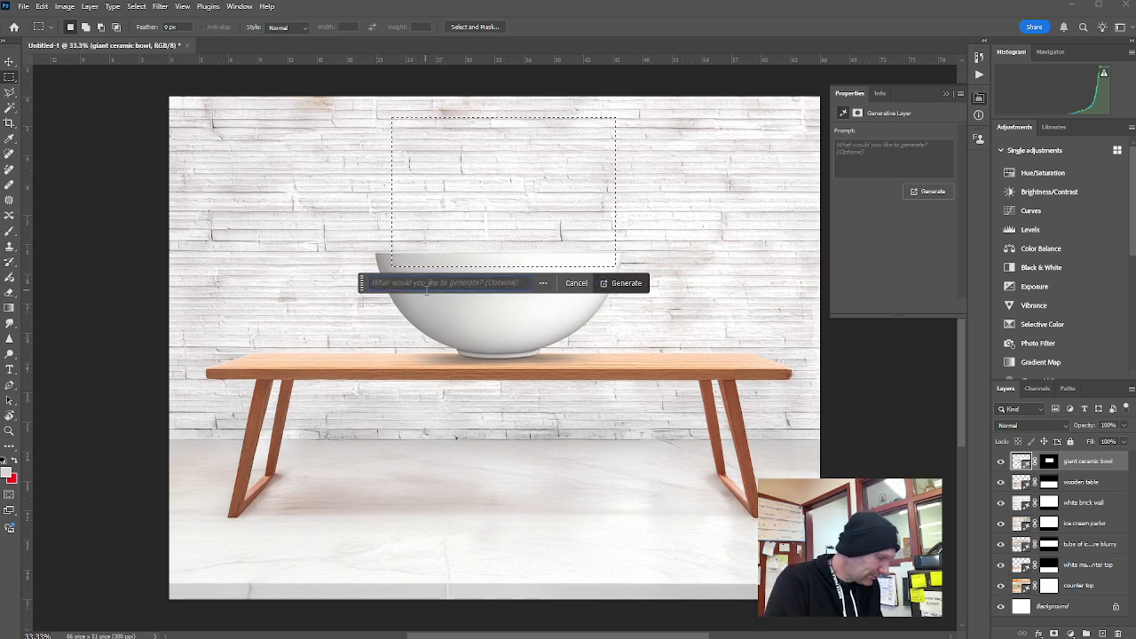
text(mint choclate)
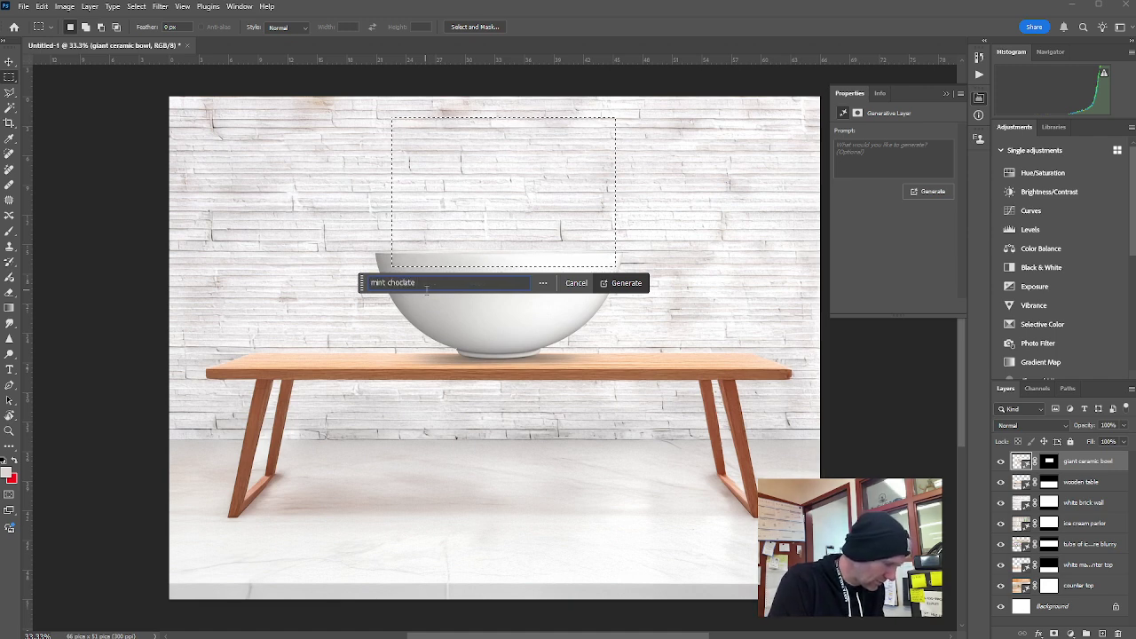
text(crea)
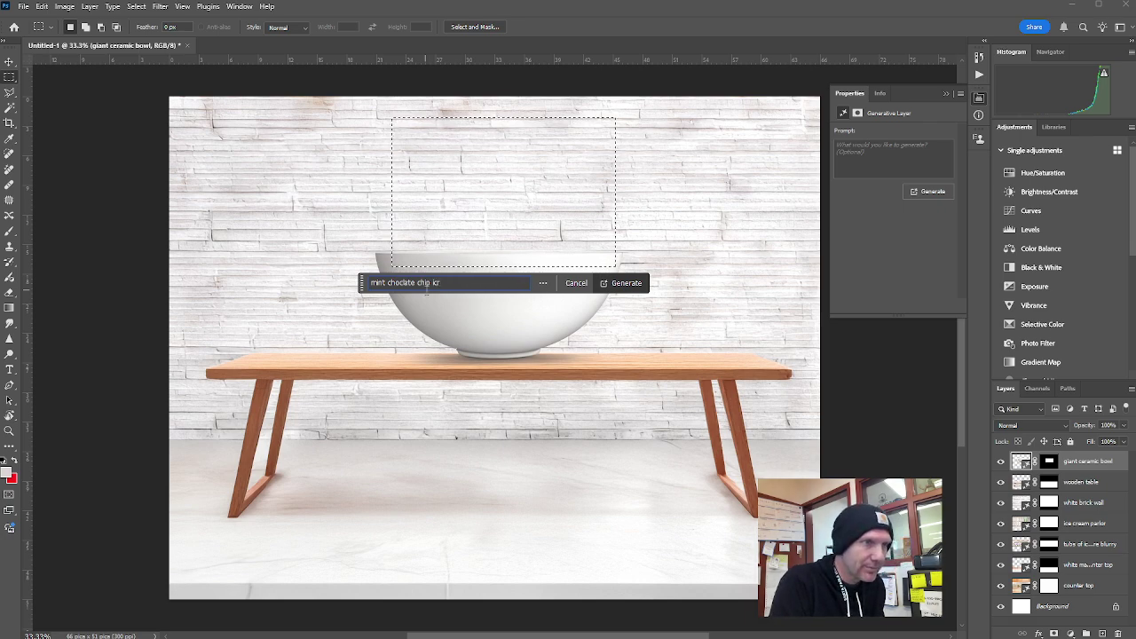
key(BackSpace)
text(eam)
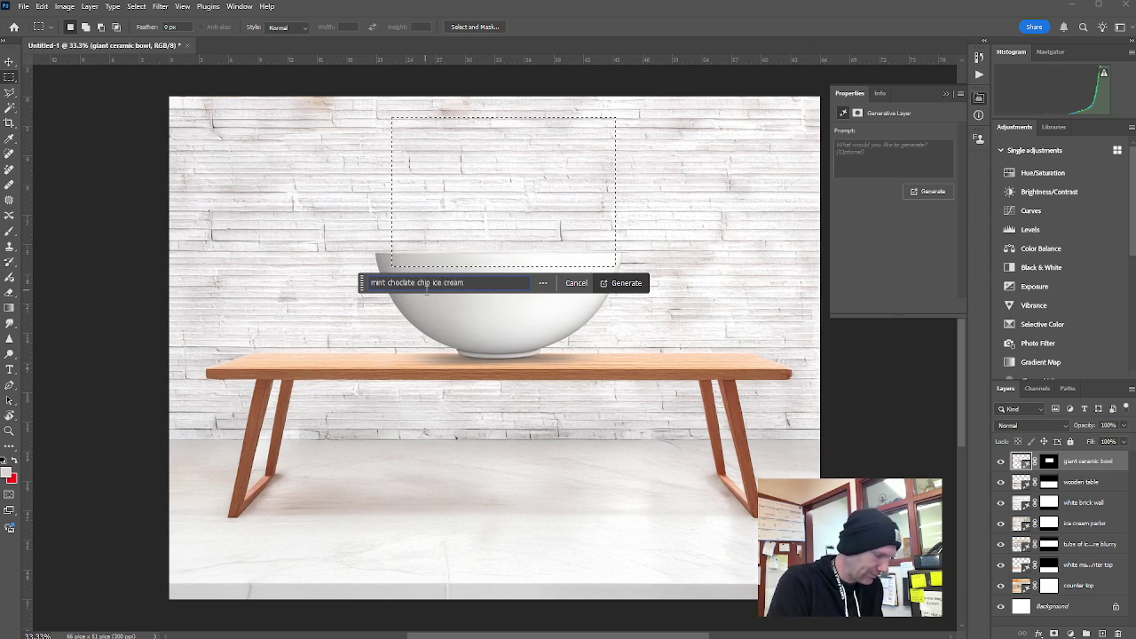
text( mound)
key(Return)
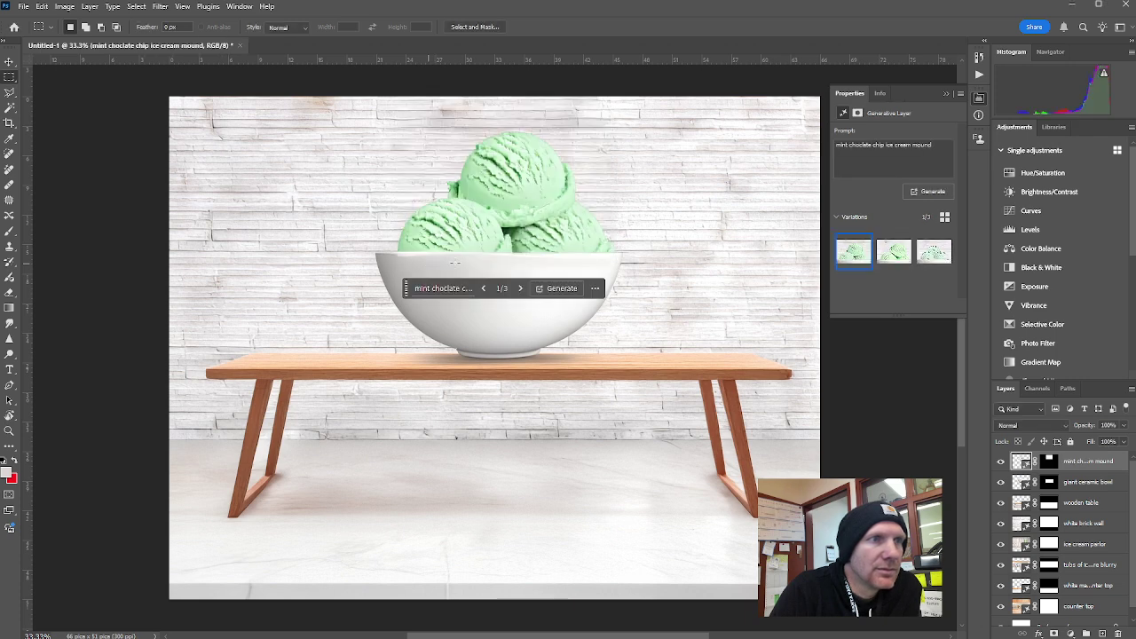
Choose the third ice cream variation, and generate "the table is breaking" in a wide rectangular selection across the bowl's base and tabletop.
click(939, 255)
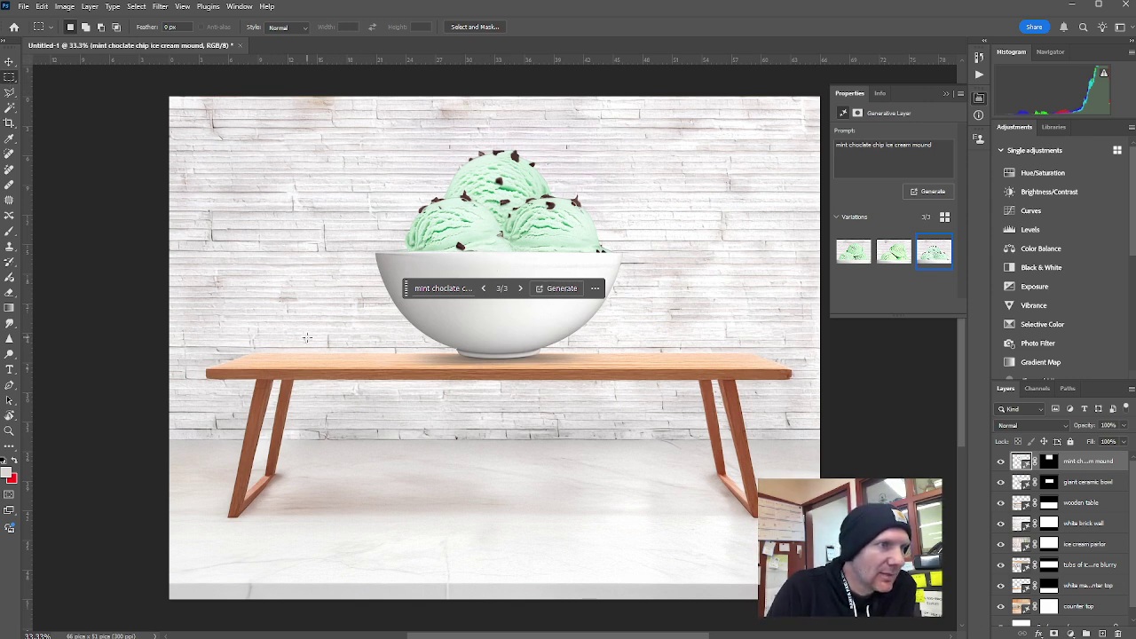
drag(306, 337, 697, 391)
click(417, 409)
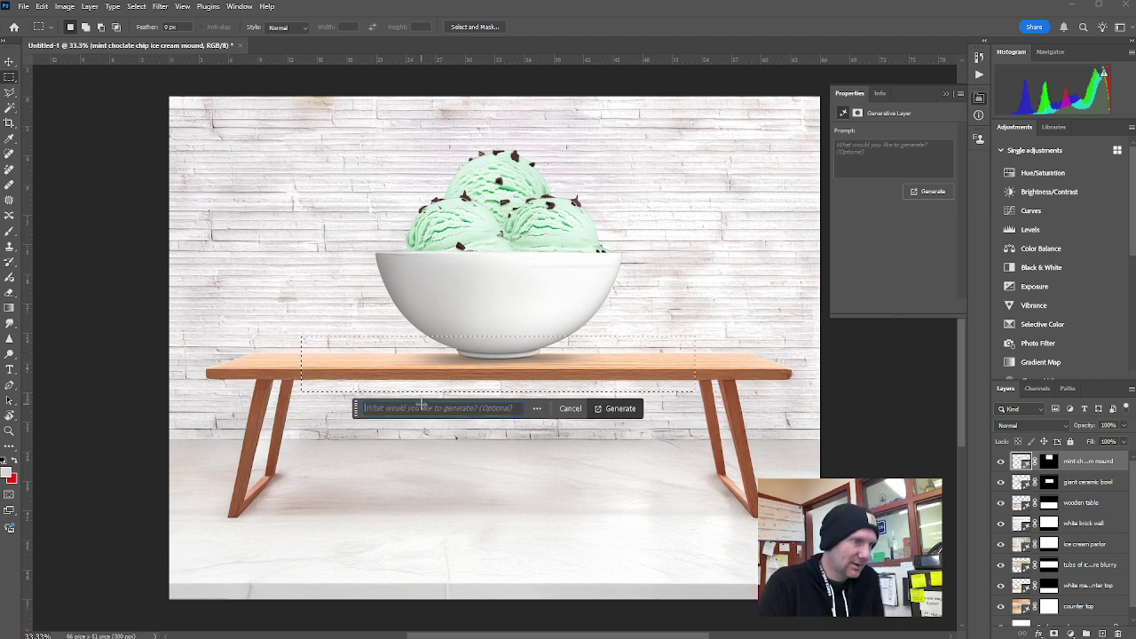
text(the tabl)
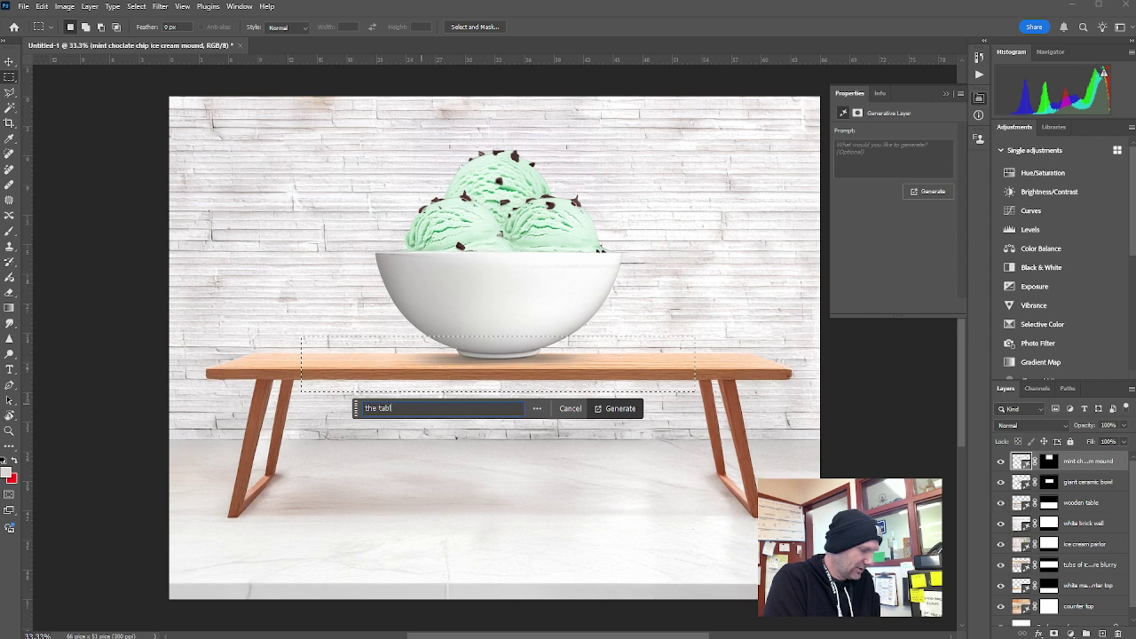
text(e is break)
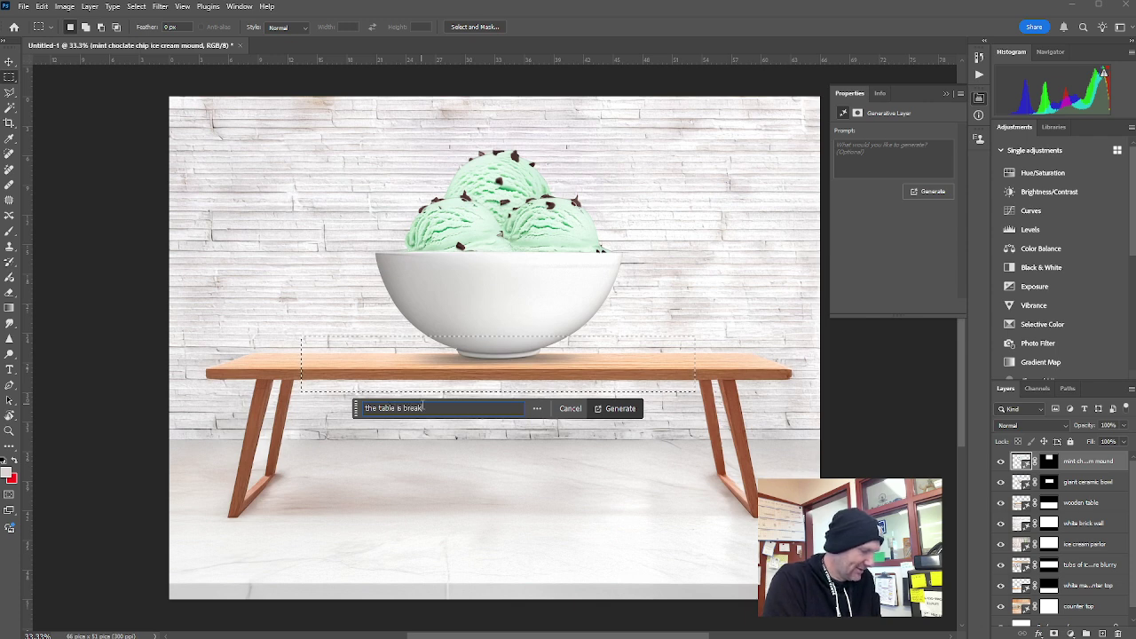
text(ing)
key(Return)
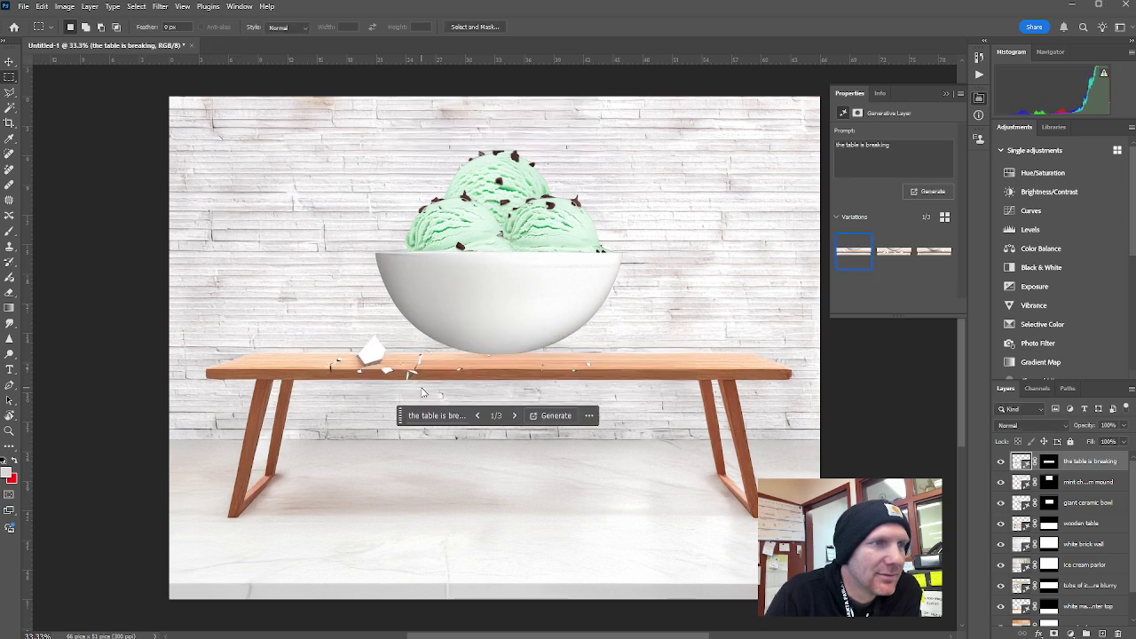
Compare the breaking-table variations, regenerate with the same prompt, and choose the second new variation.
click(515, 416)
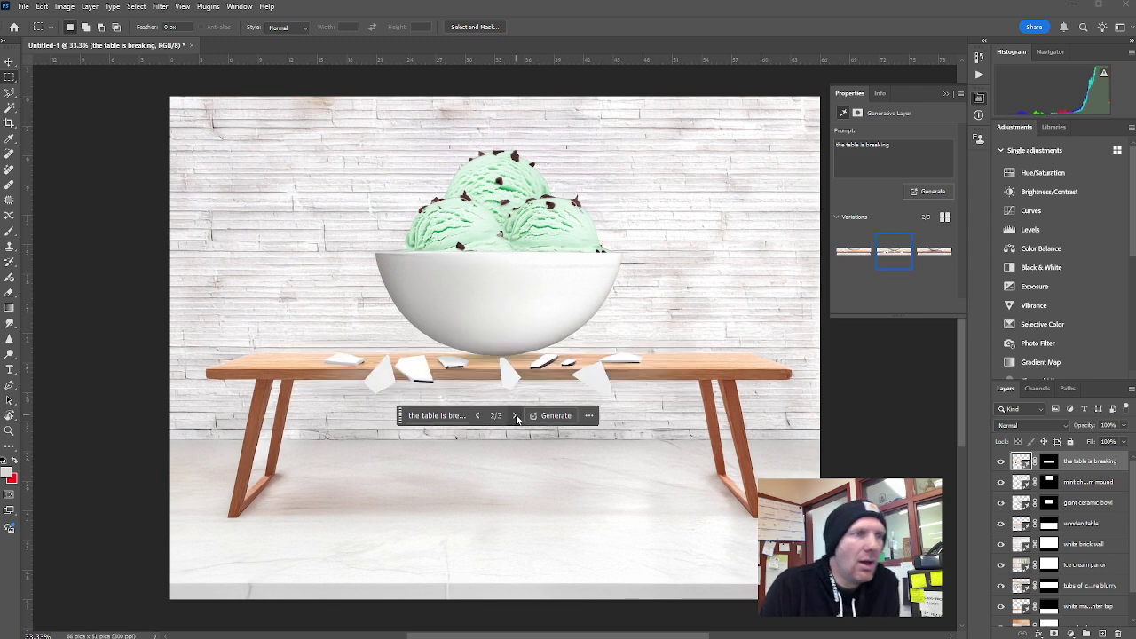
click(514, 416)
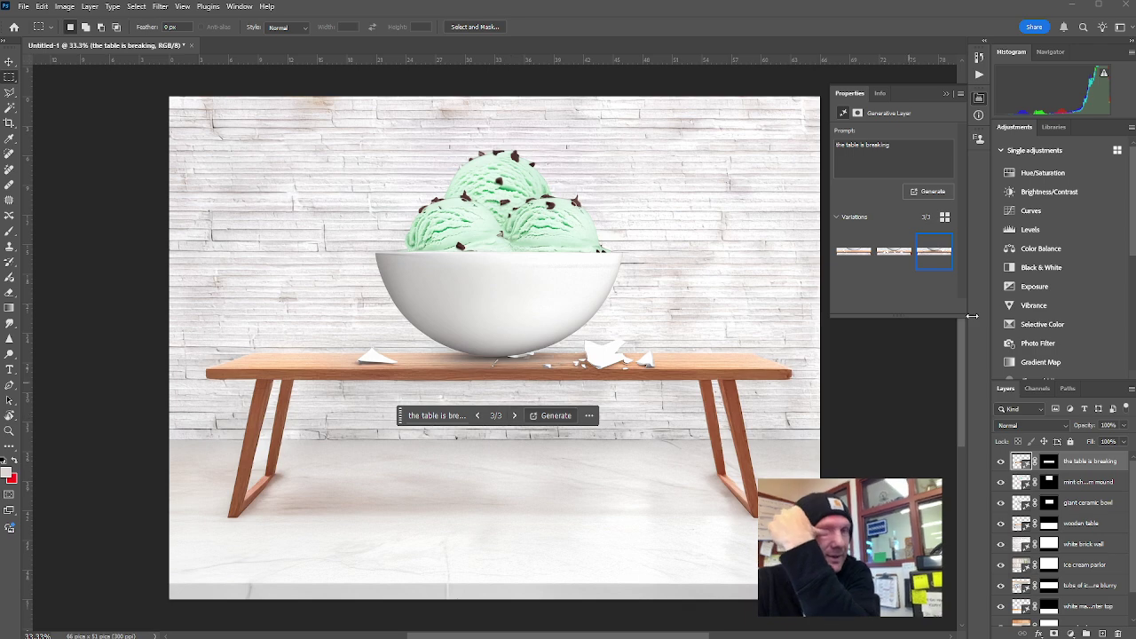
click(937, 191)
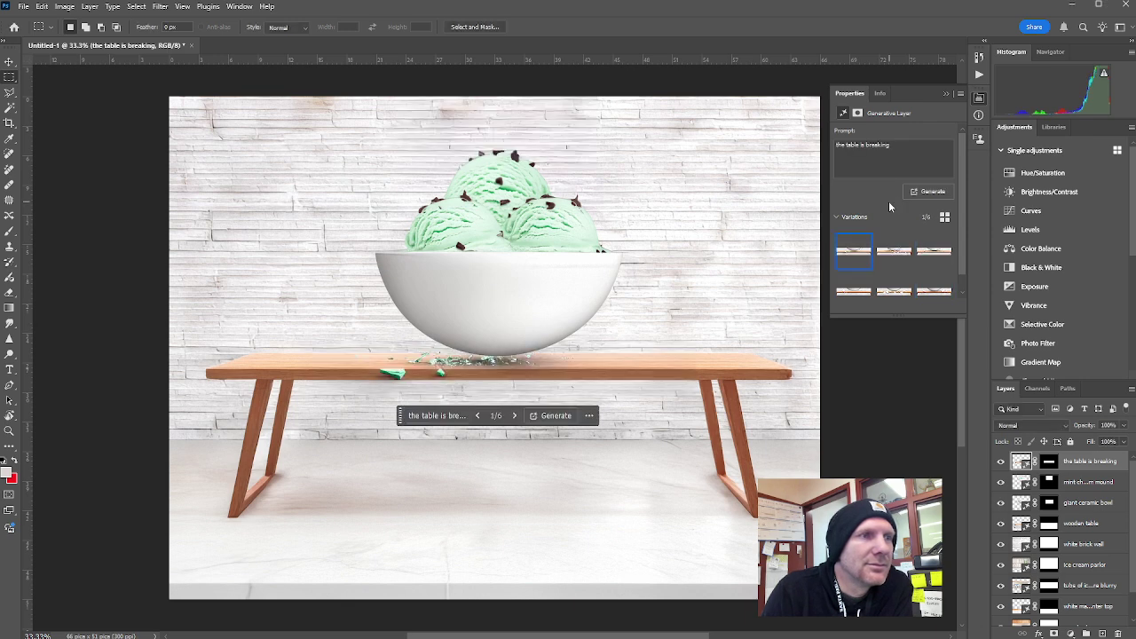
click(895, 253)
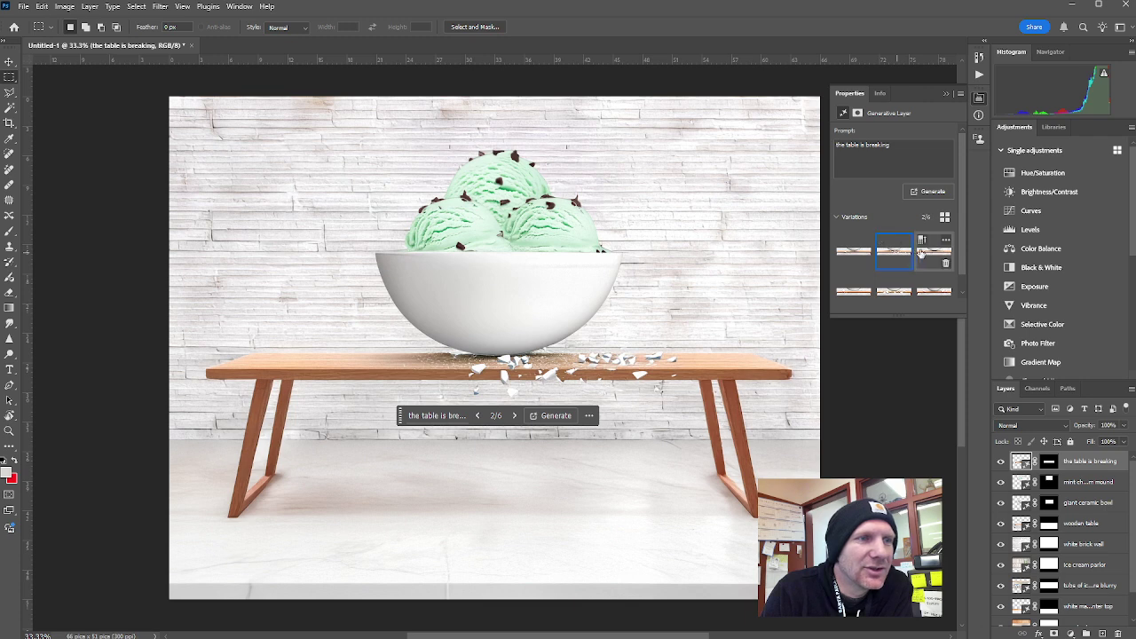
click(929, 255)
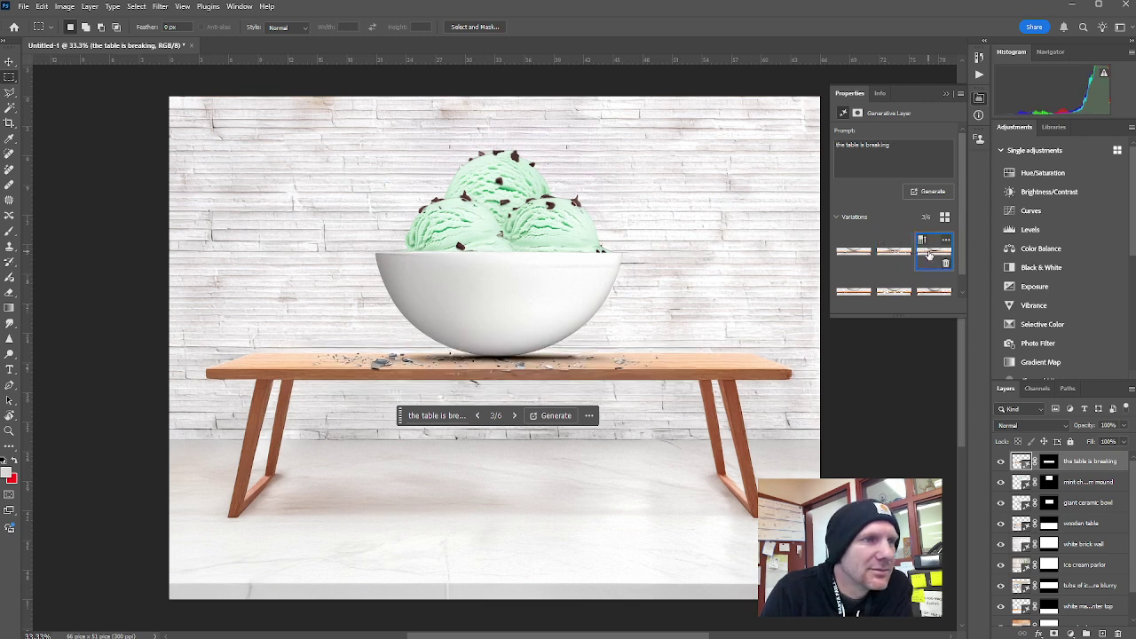
click(890, 256)
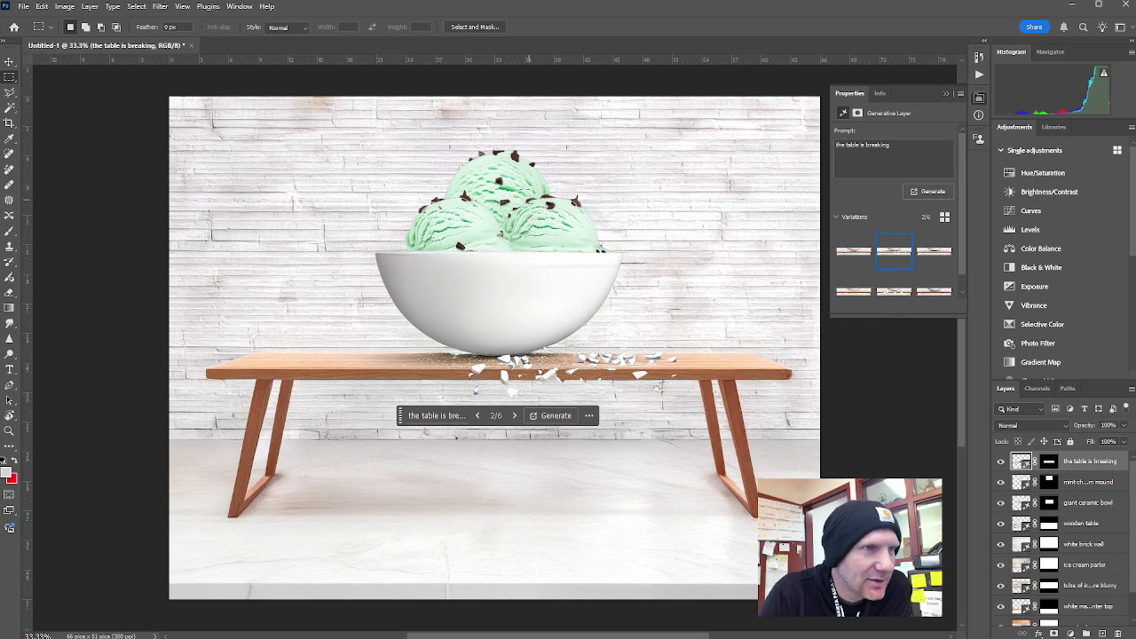
Generate "flag on pole in icream" in a small rectangular selection overlapping the peak of the top ice cream scoop.
drag(484, 107, 524, 164)
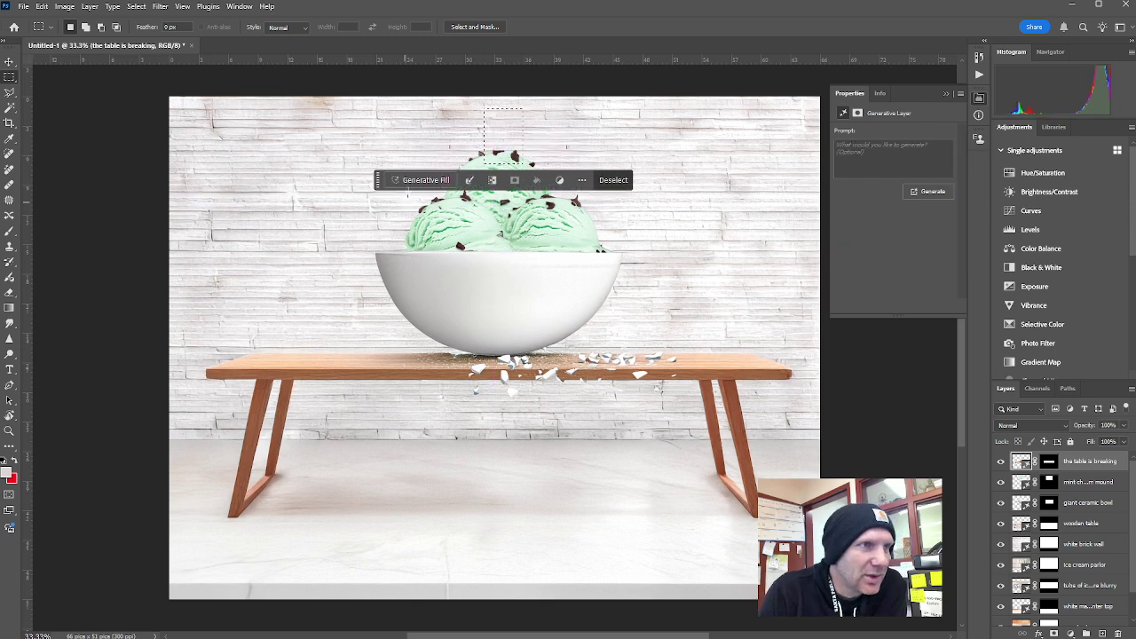
click(413, 180)
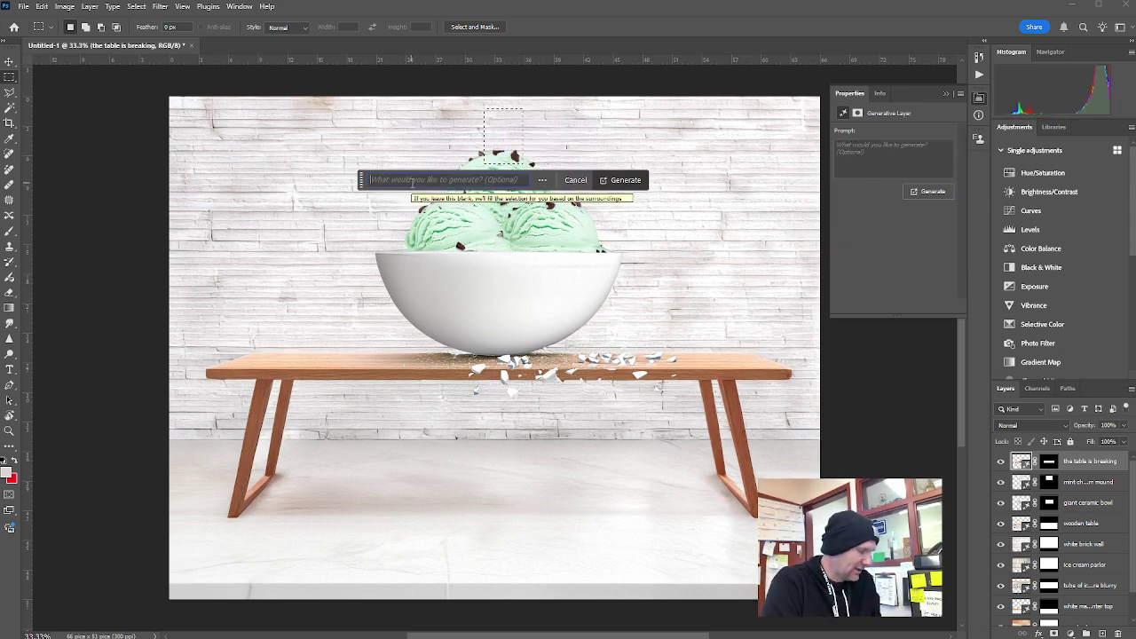
text(flag)
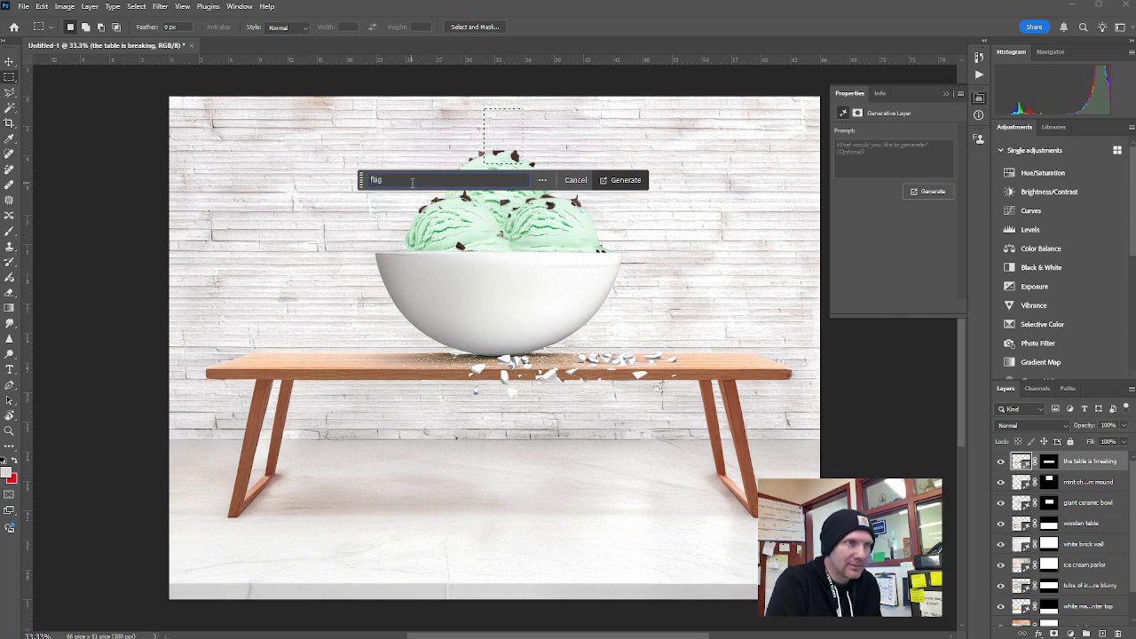
text( on pol)
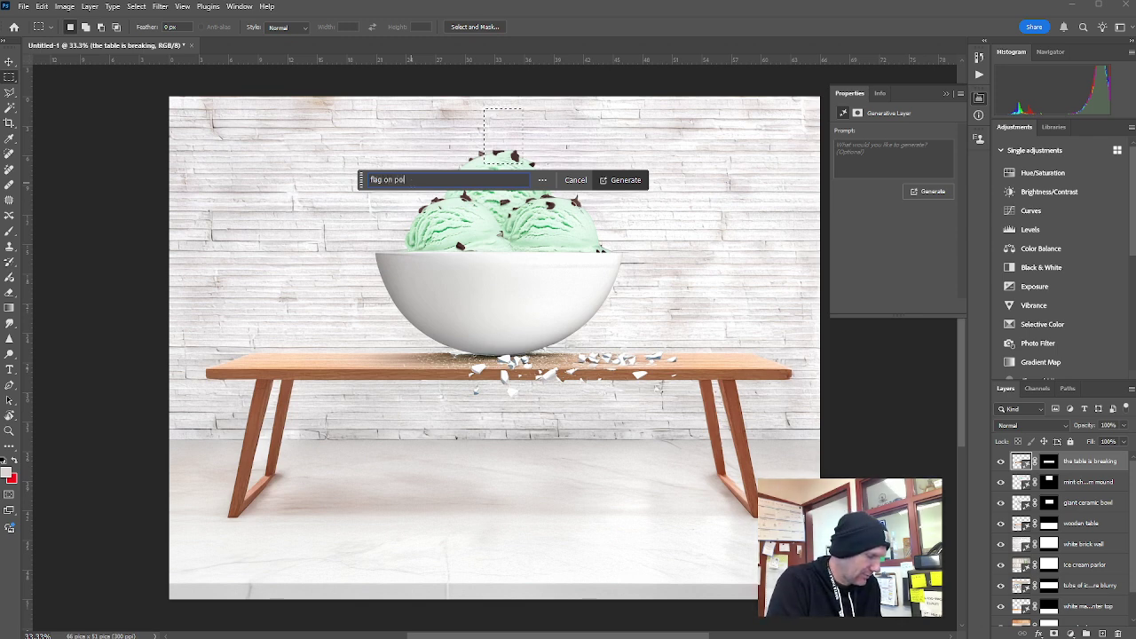
text(e in icream)
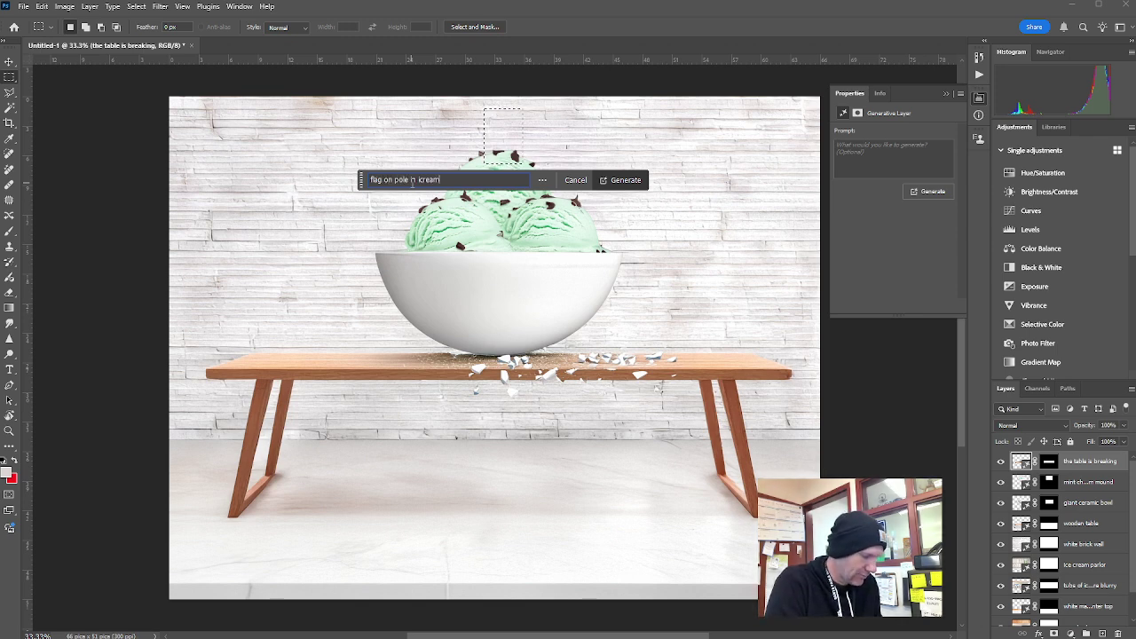
key(Return)
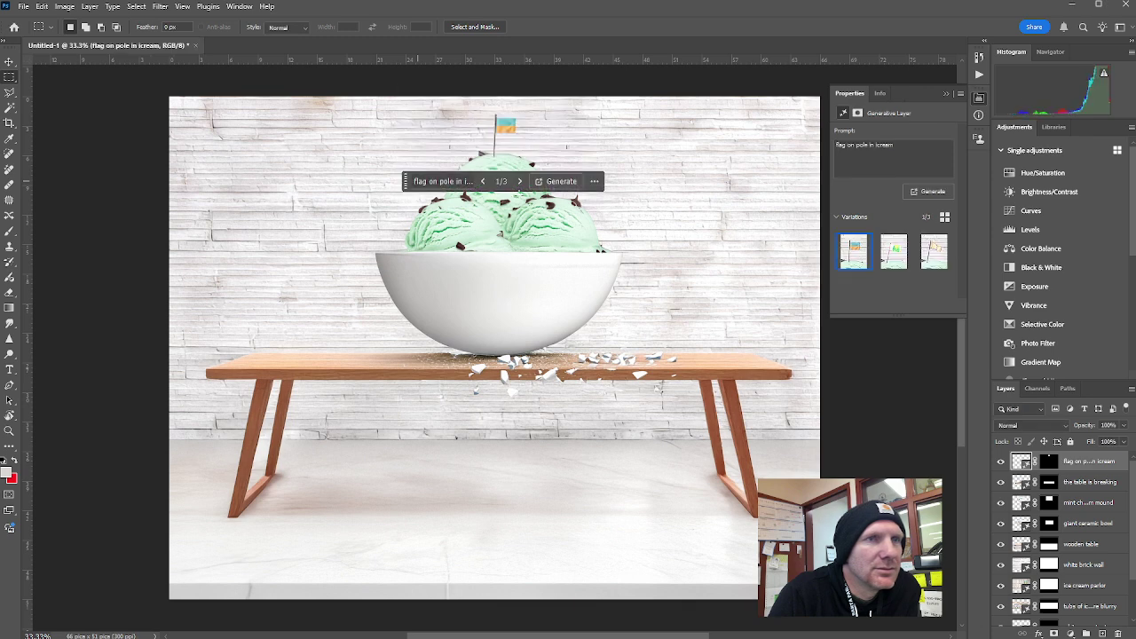
Compare the three flag variations, choose the first one, and move the floating prompt bar off the ice cream.
click(894, 252)
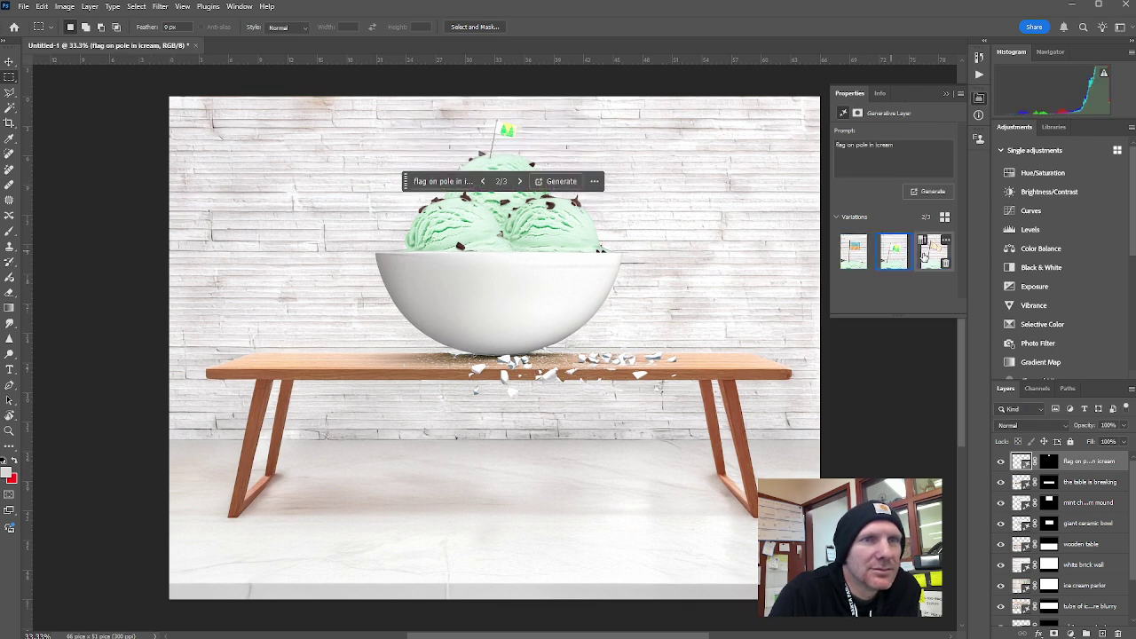
click(931, 258)
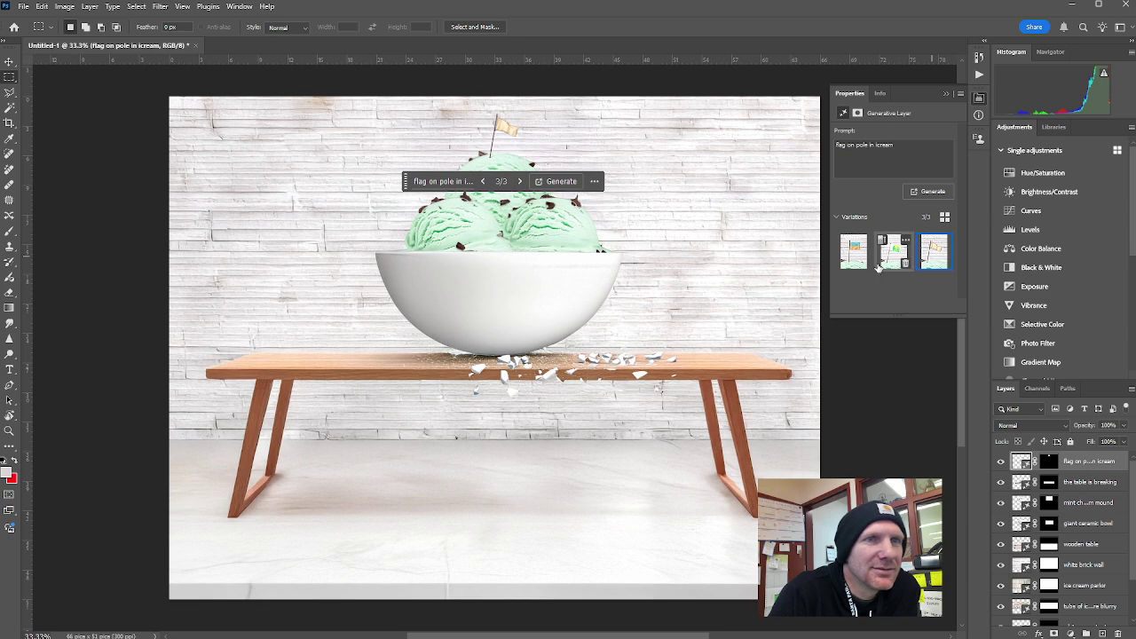
click(853, 252)
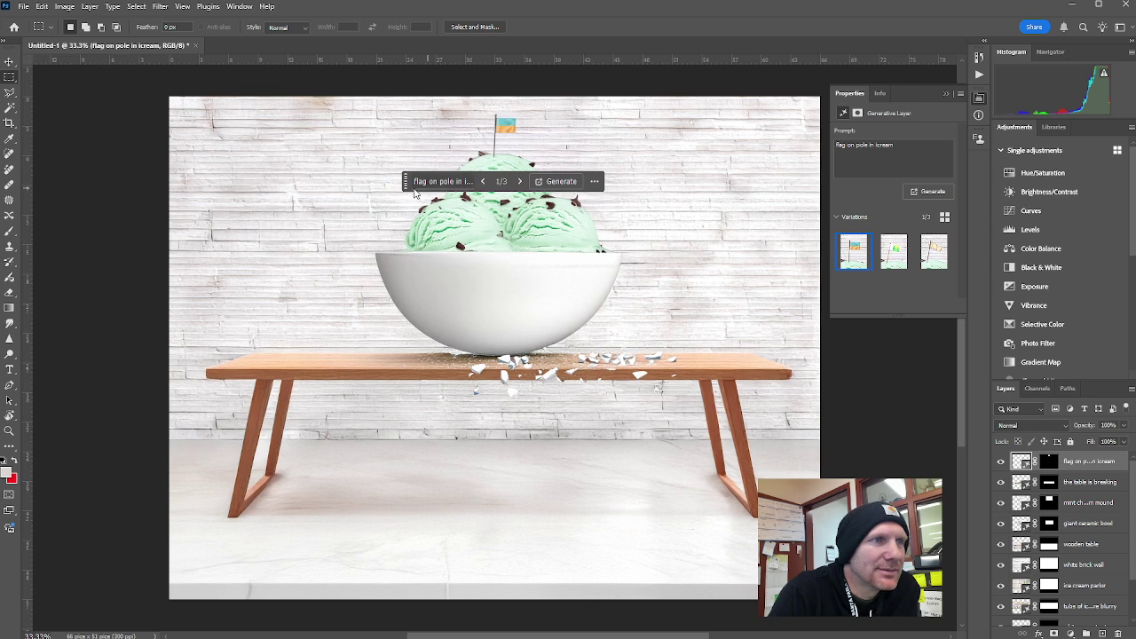
drag(404, 181, 341, 328)
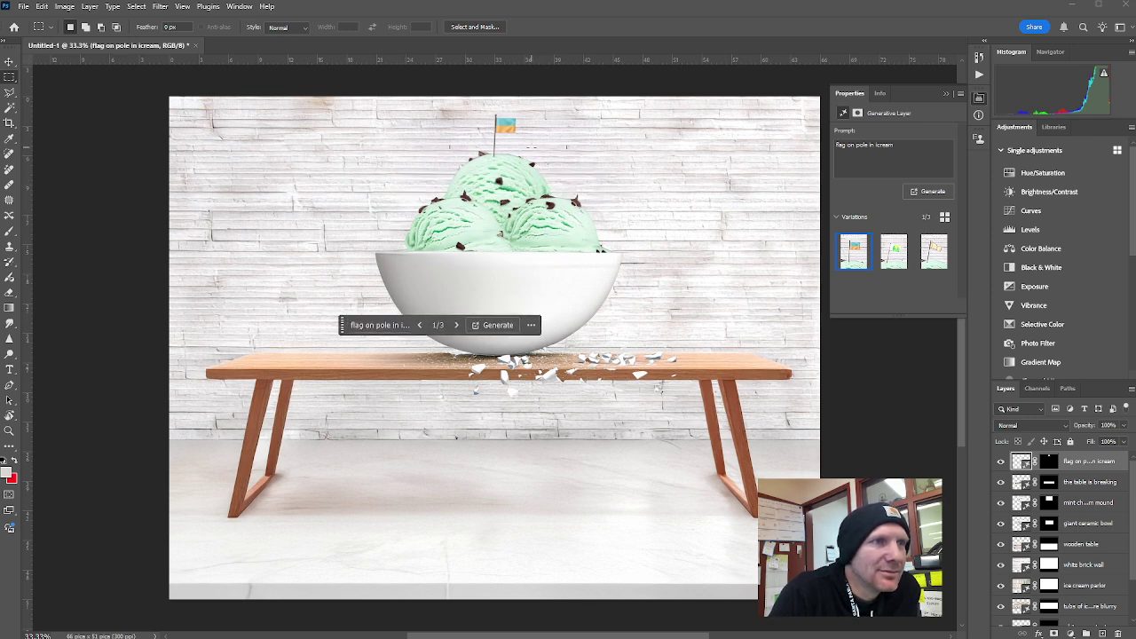
Generate "man skiing" in a small rectangular selection on the right slope of the top ice cream scoop.
drag(530, 146, 565, 204)
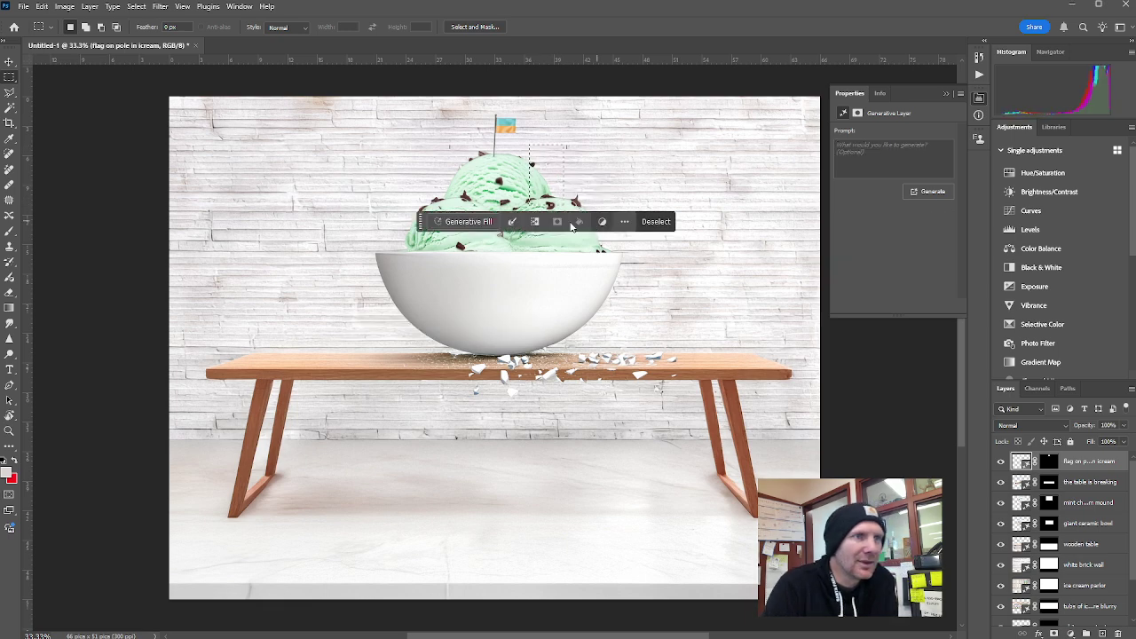
click(451, 224)
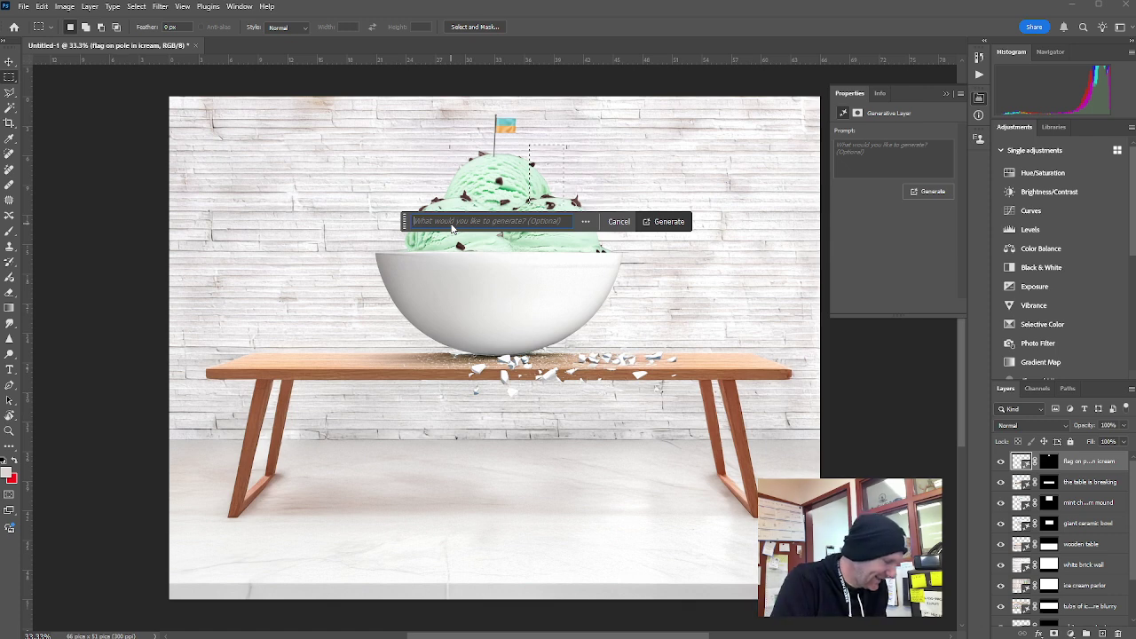
text(man sk)
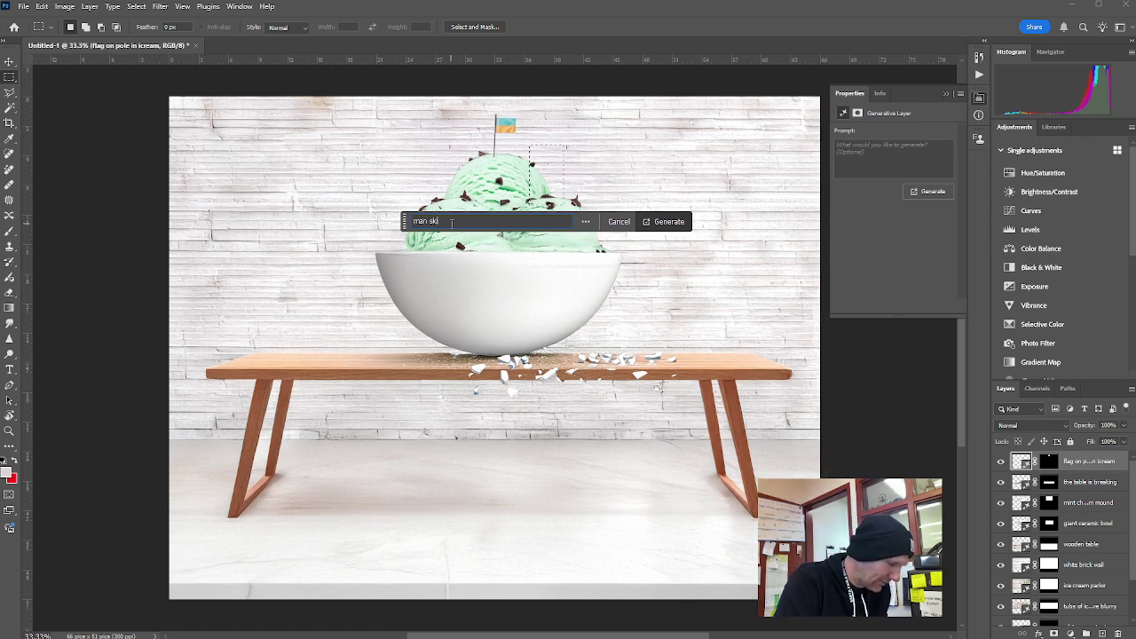
text(iing)
key(Return)
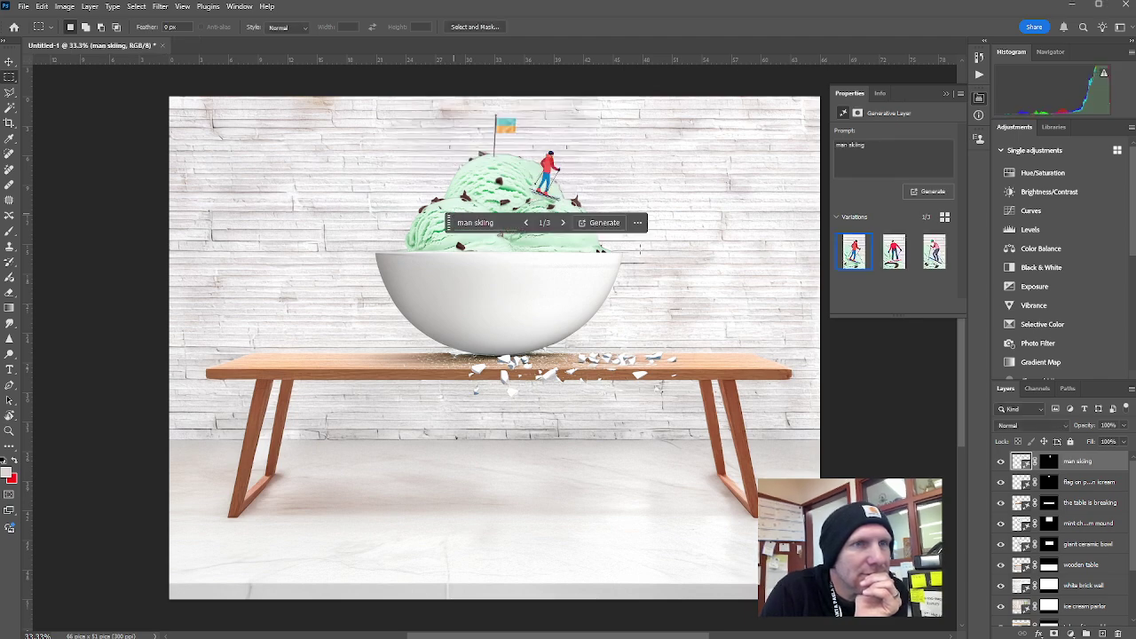
View the second and third skier variations, keep the third, and open its prompt for editing at the beginning of the text.
click(894, 252)
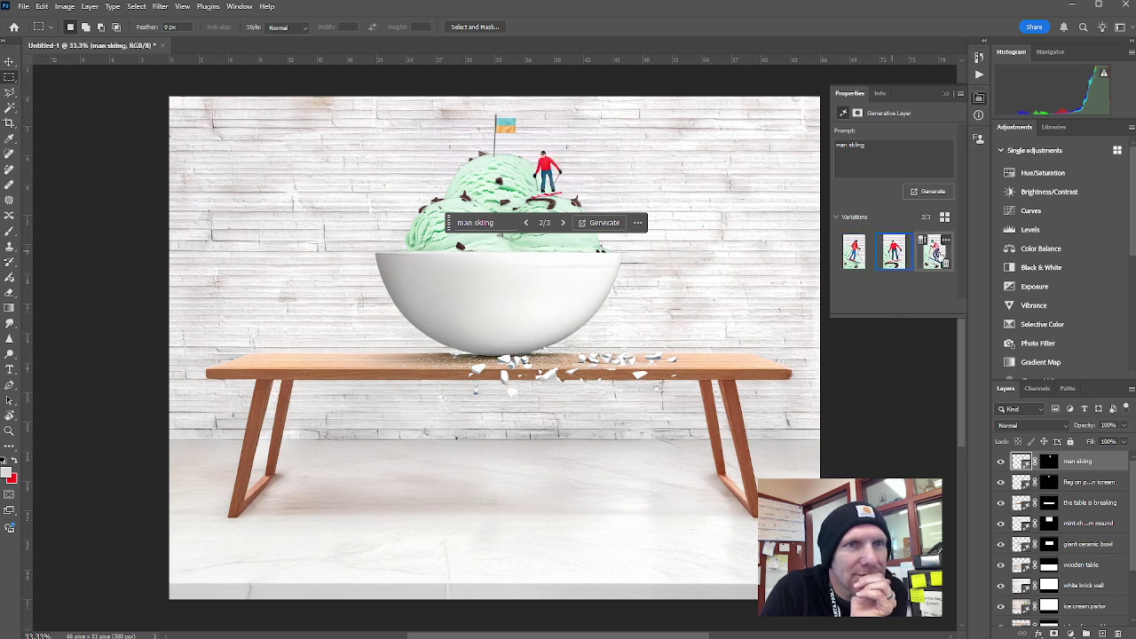
click(936, 254)
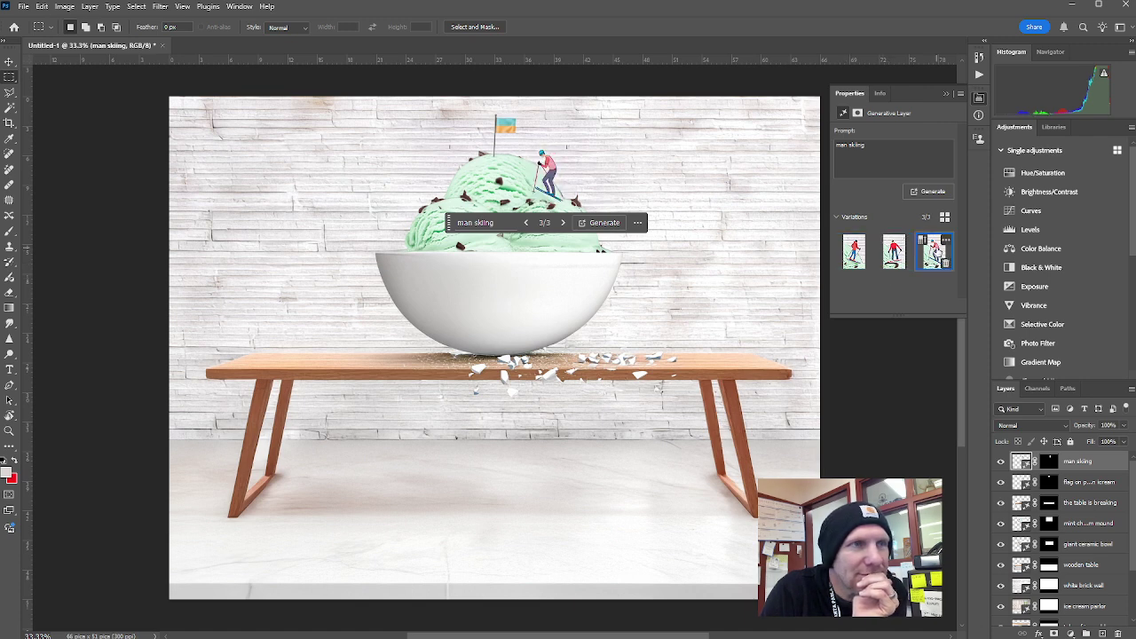
click(460, 224)
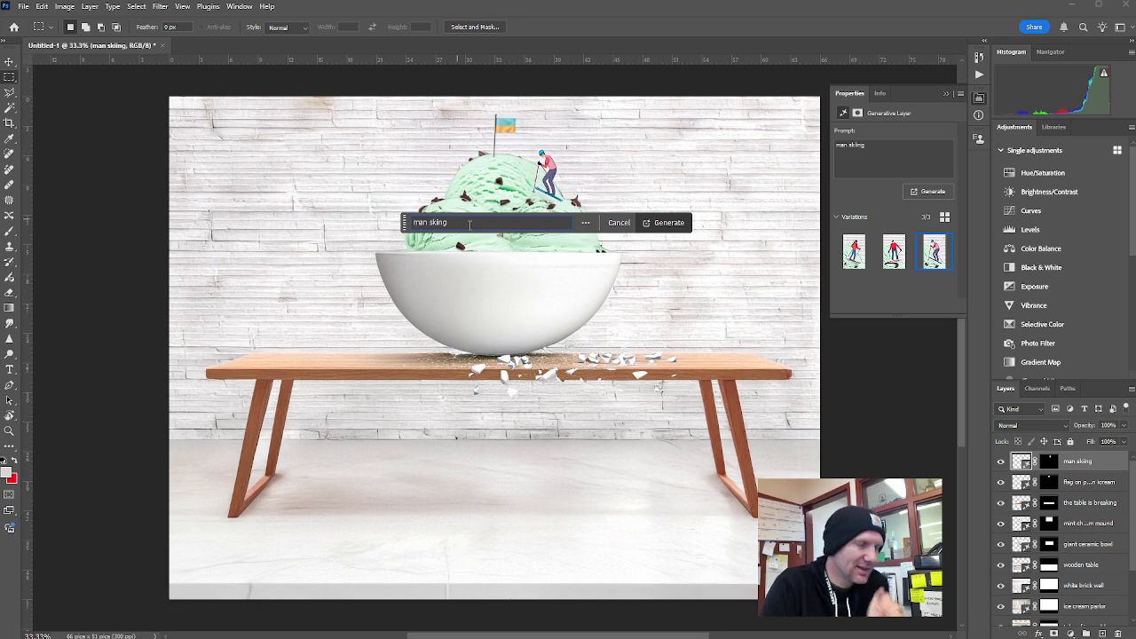
key(Home)
text(pho)
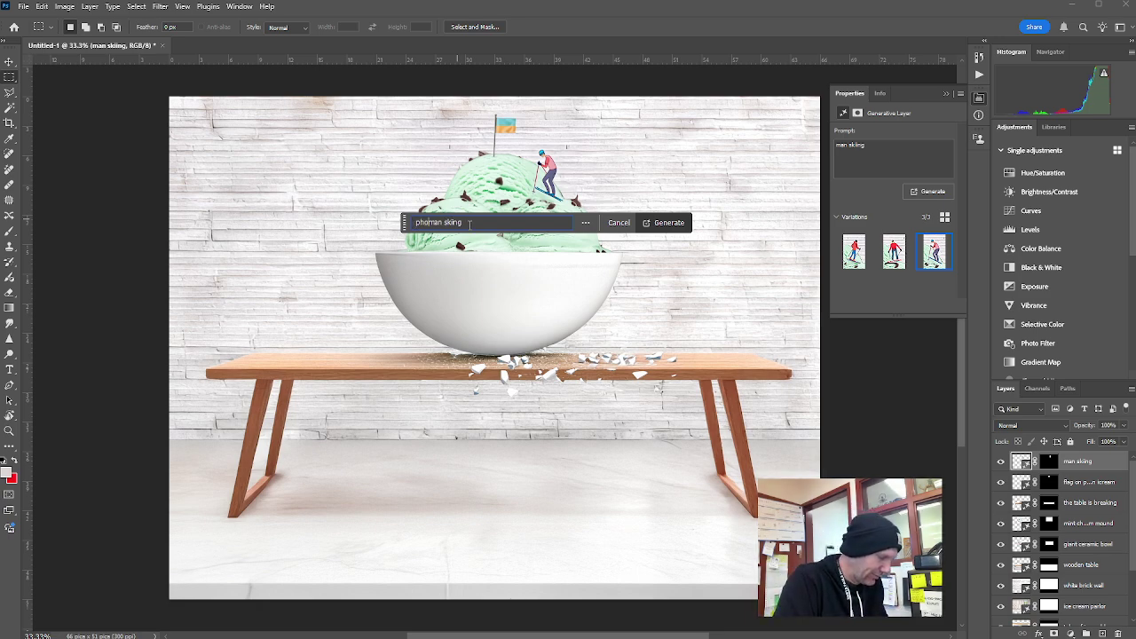
text(tograph)
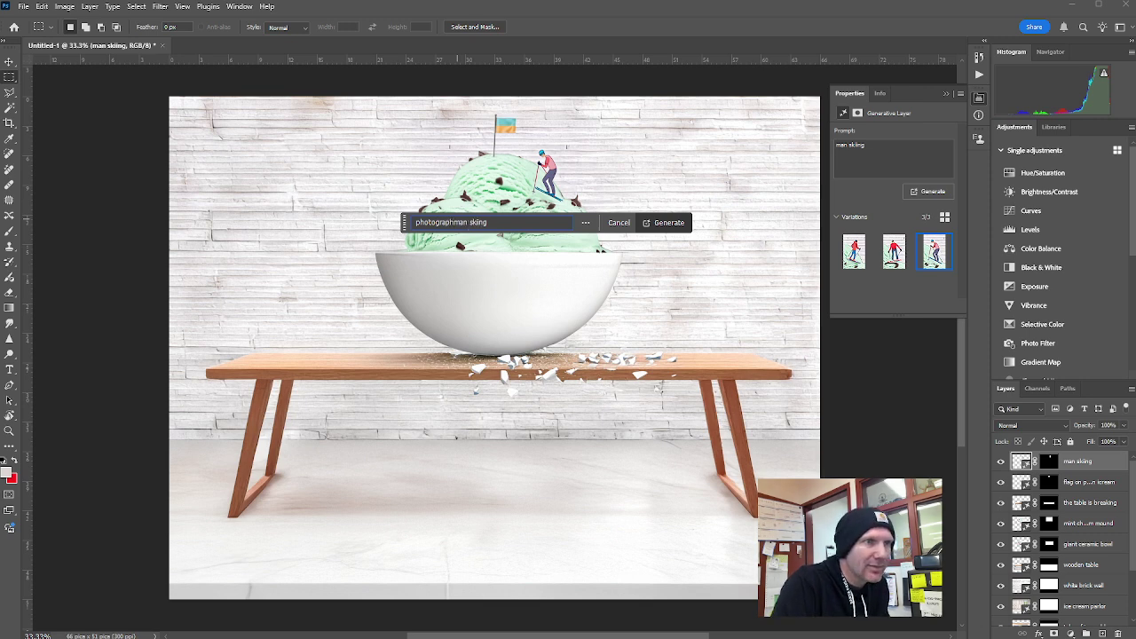
text(ing)
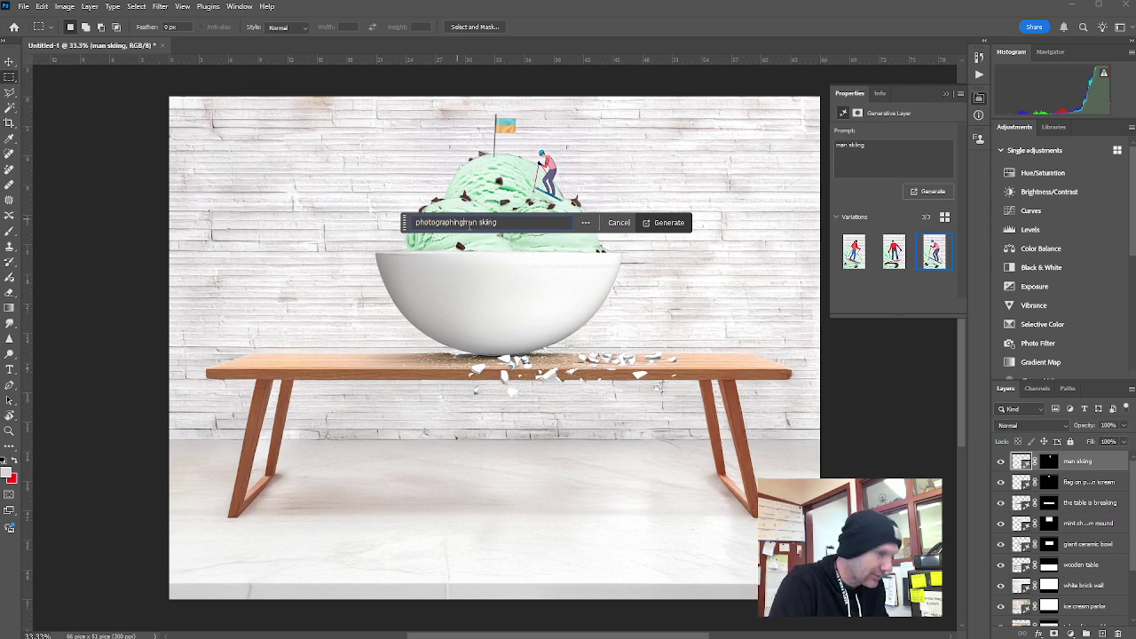
key(BackSpace)
key(BackSpace)
key(BackSpace)
key(BackSpace)
key(BackSpace)
key(BackSpace)
key(BackSpace)
key(BackSpace)
key(BackSpace)
key(BackSpace)
key(BackSpace)
key(BackSpace)
key(BackSpace)
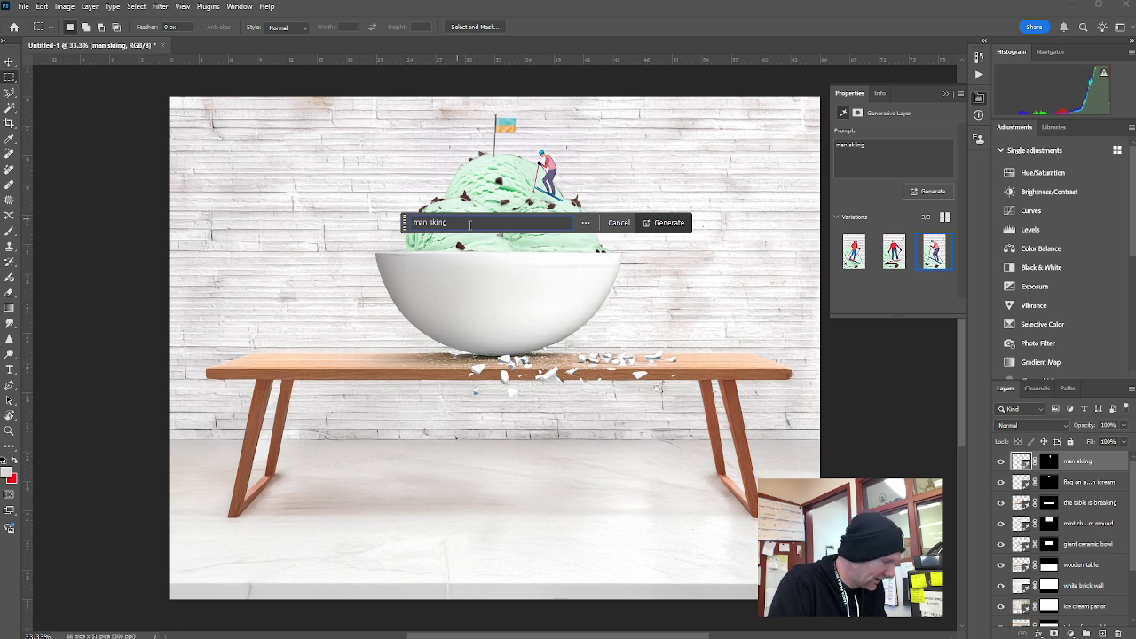
Regenerate the skier with the prompt "realistic man skiing down hill" and view the second and third new variations.
text(realisti)
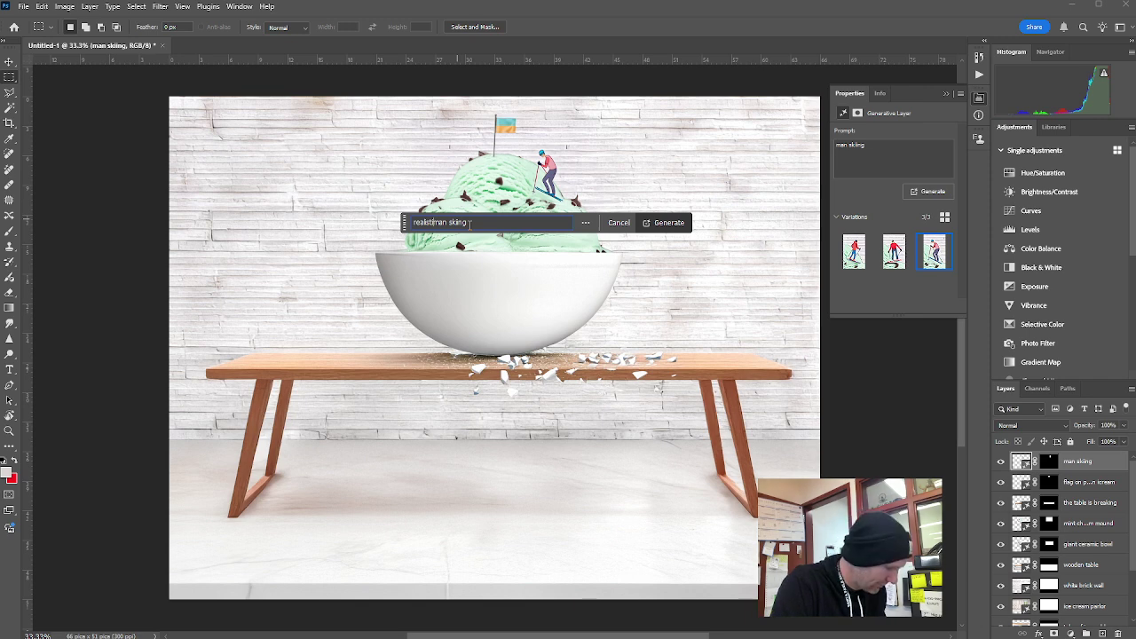
text(c man)
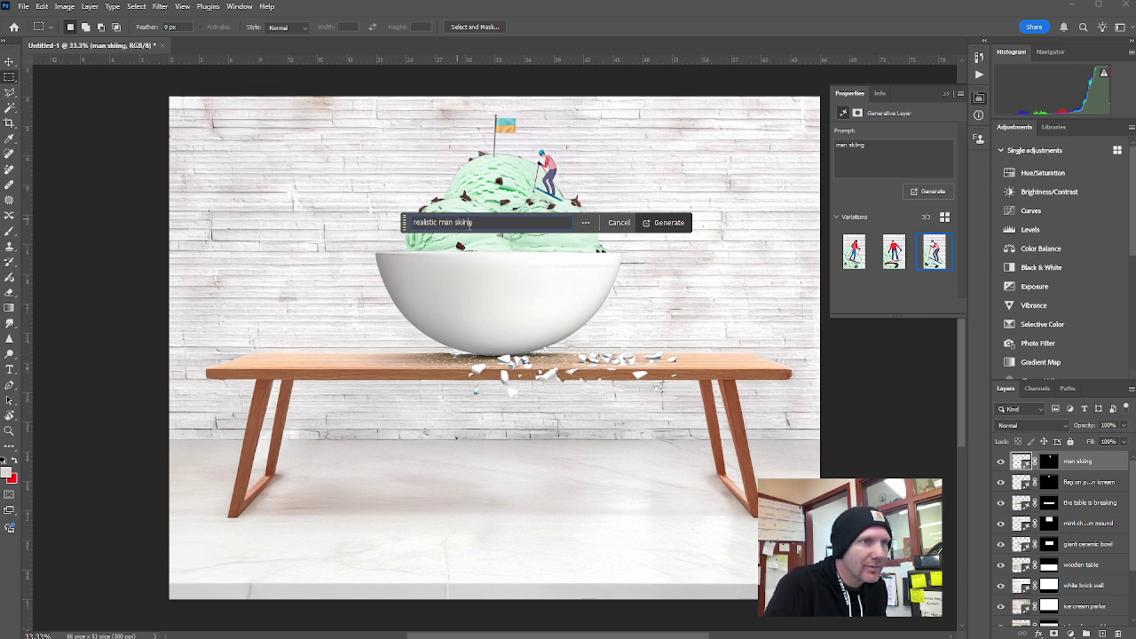
text( skiing down hill)
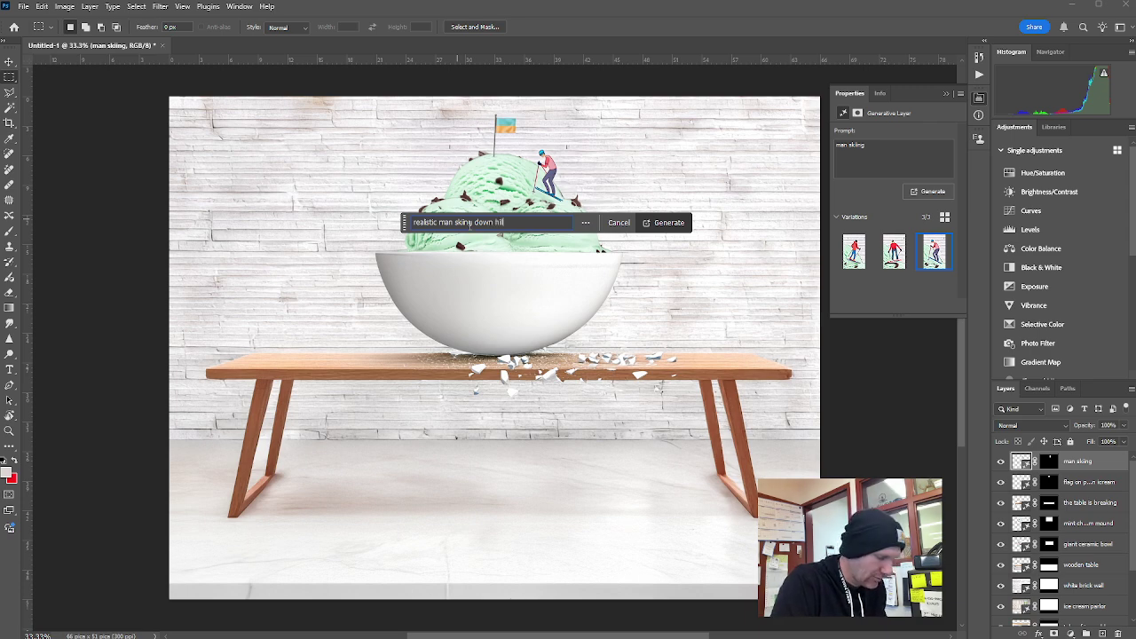
key(Return)
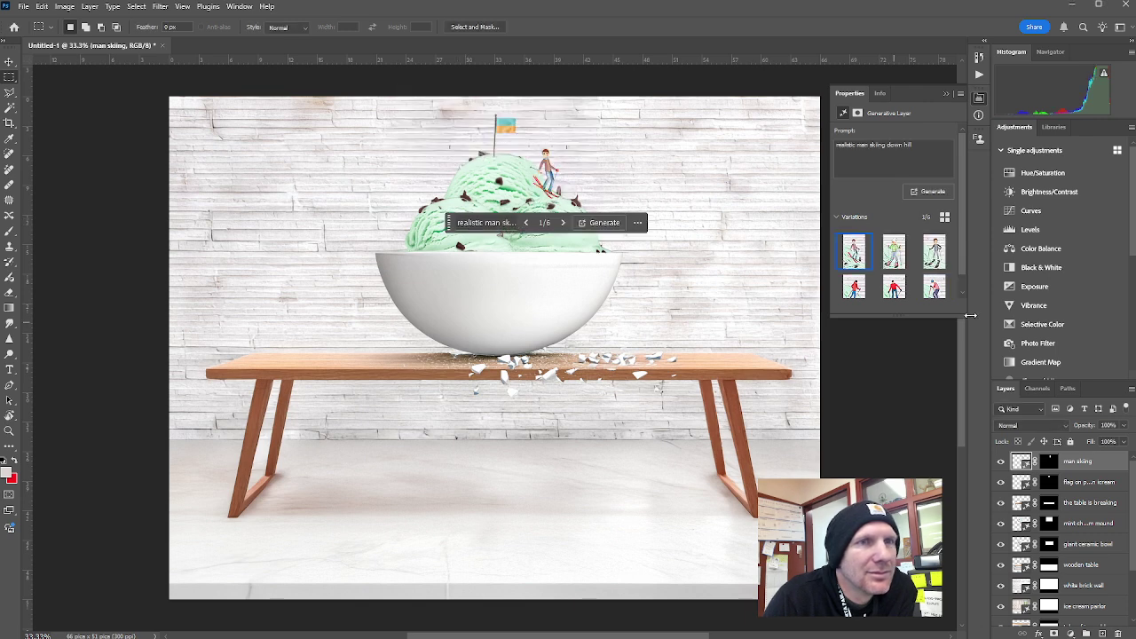
click(894, 252)
click(933, 252)
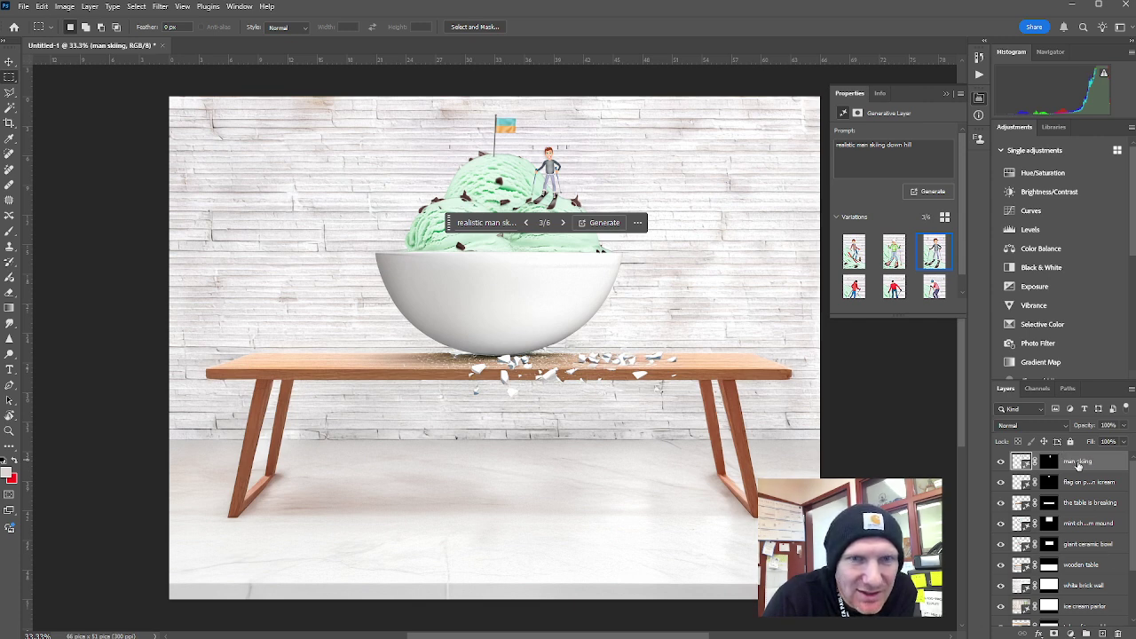
Delete the "man skiing" layer and move the floating prompt bar off the ice cream down to the tabletop.
click(1118, 632)
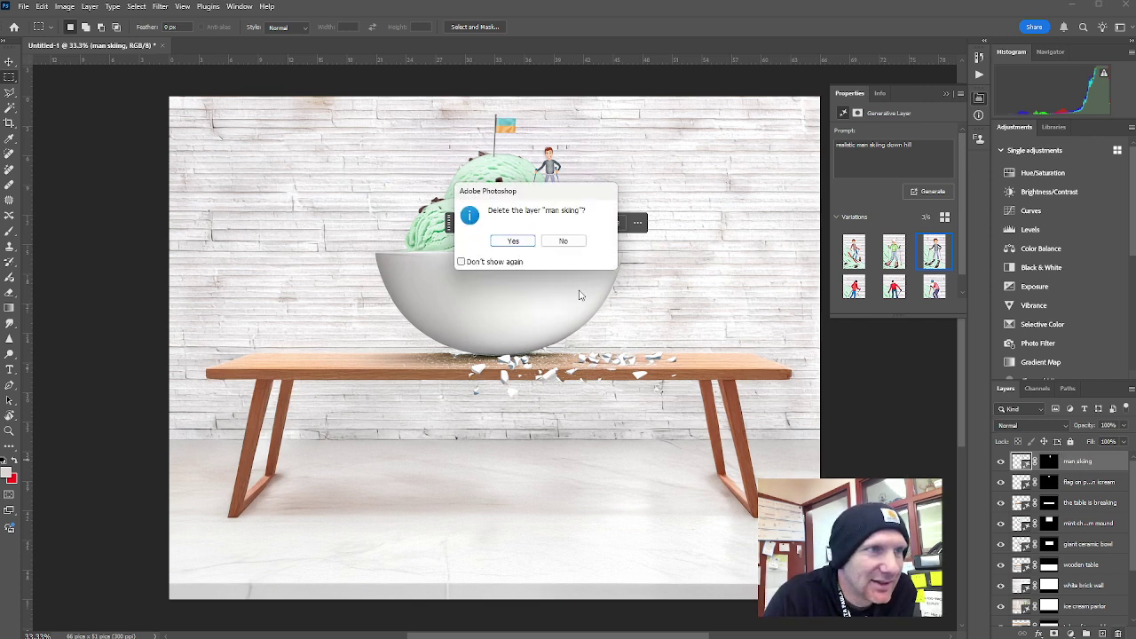
click(524, 238)
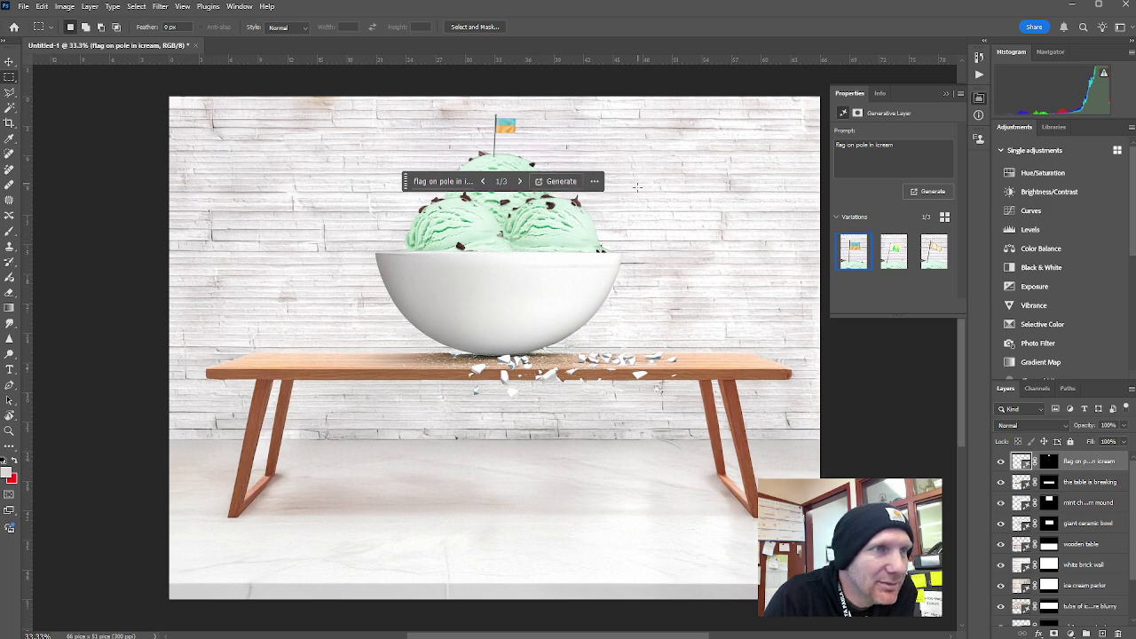
drag(406, 182, 411, 360)
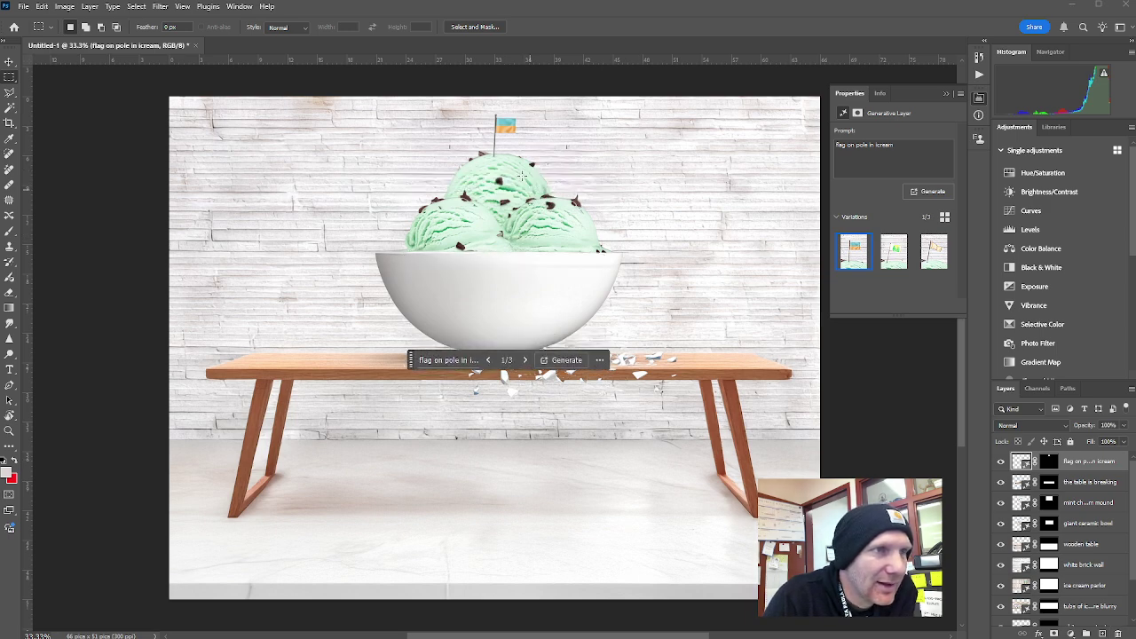
Generate "child standing" in a small rectangular selection on the right slope of the ice cream scoops.
drag(537, 147, 593, 227)
click(492, 242)
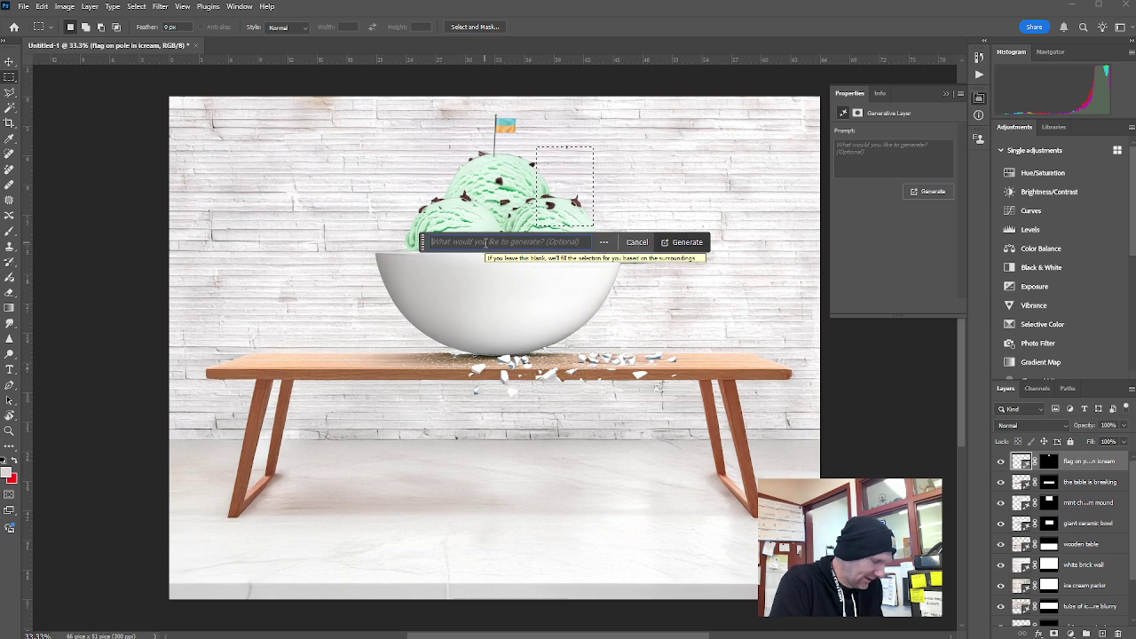
text(child stan)
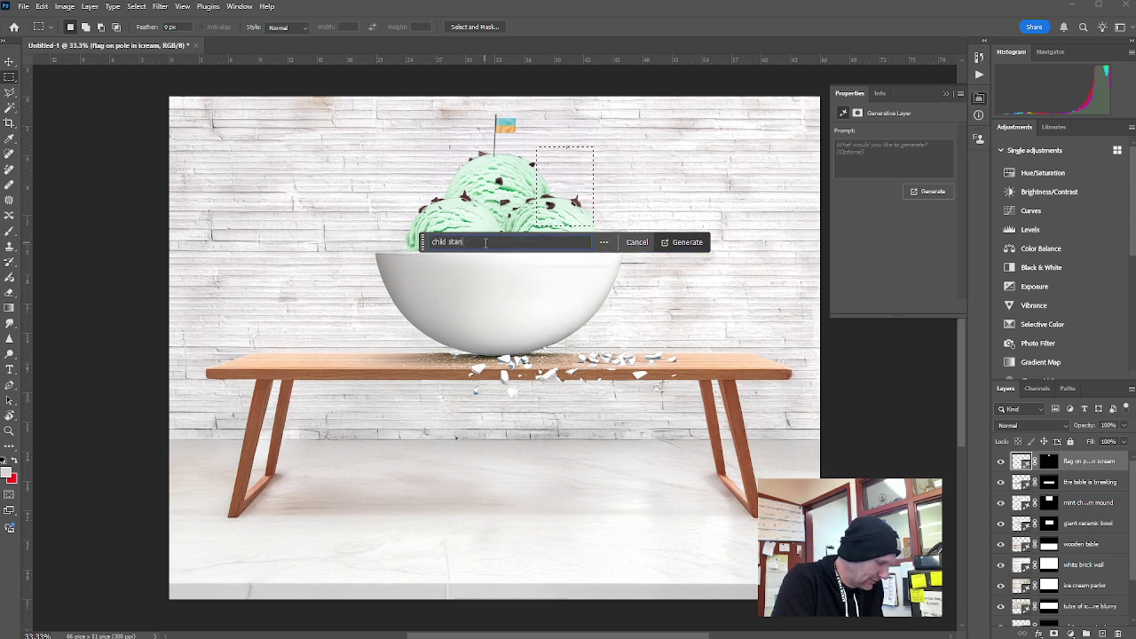
text(ding)
key(Return)
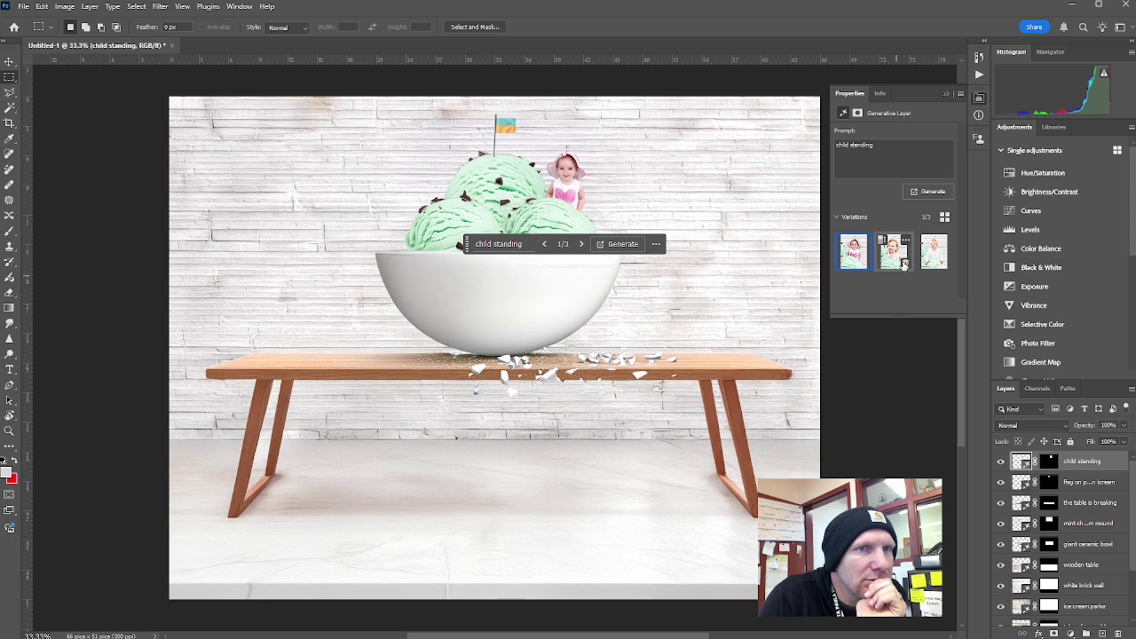
View the second and third child variations, regenerate the same prompt, and view the new second and third results.
click(895, 260)
click(932, 254)
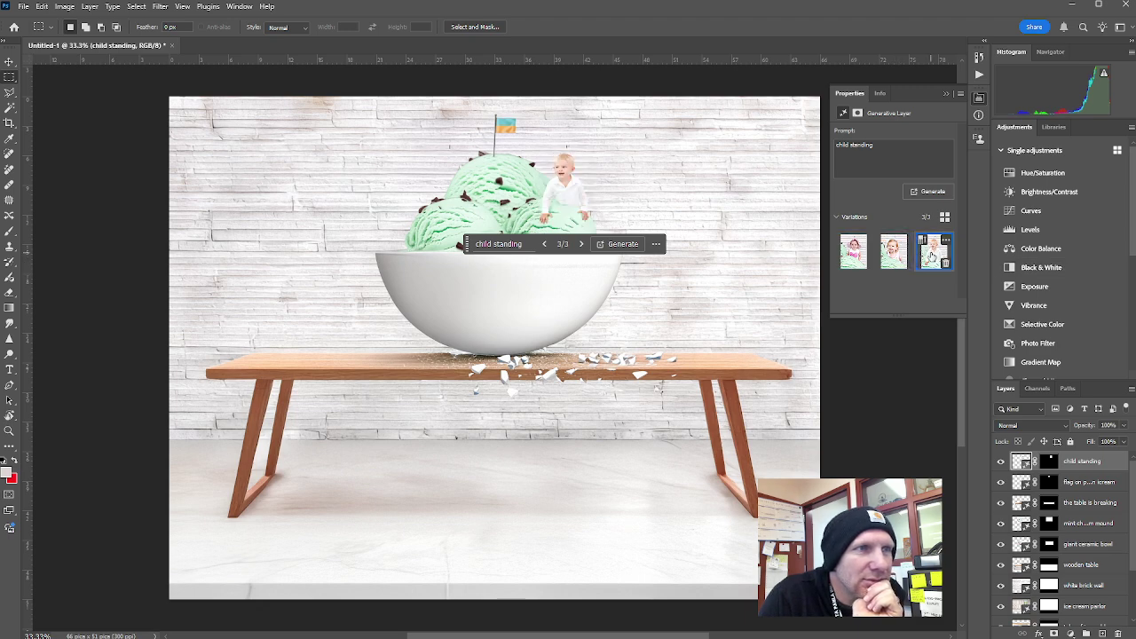
click(626, 245)
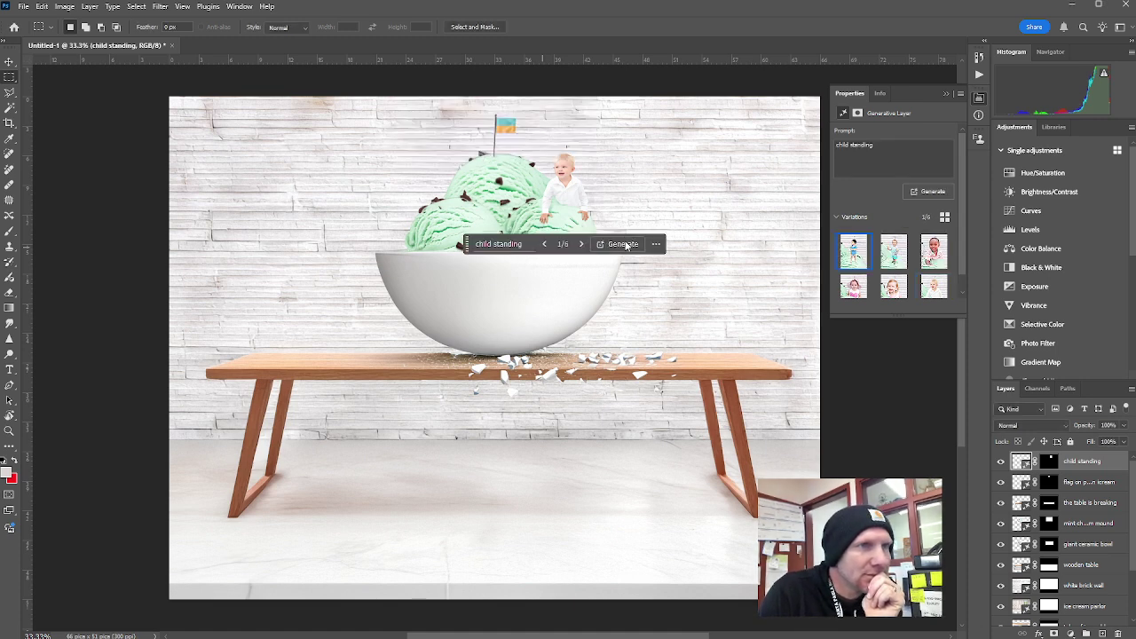
click(894, 254)
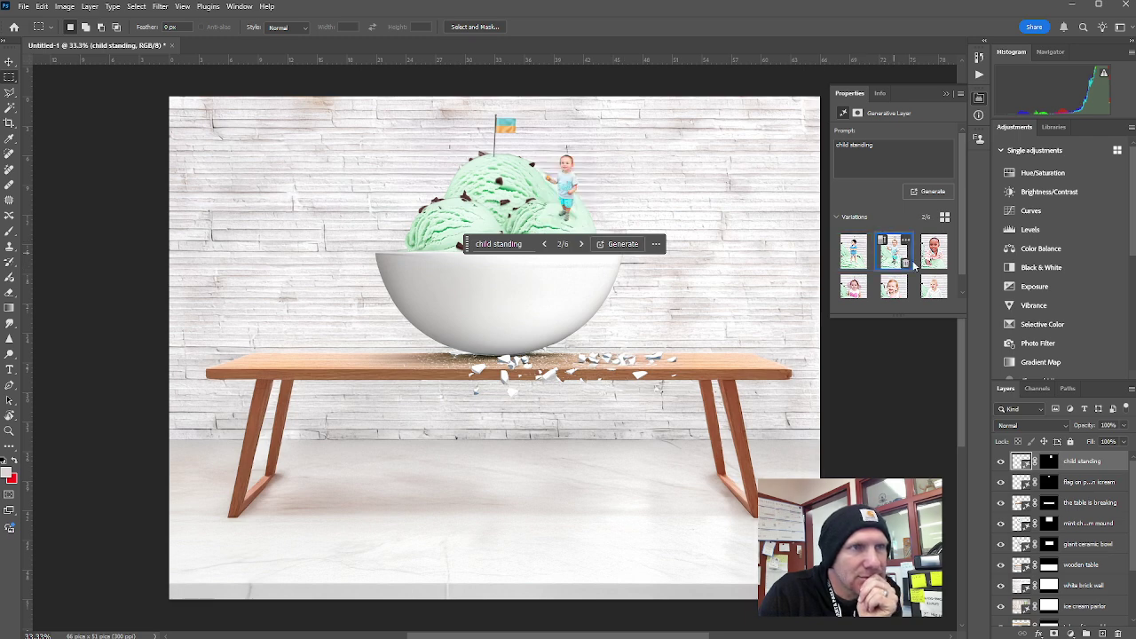
click(929, 259)
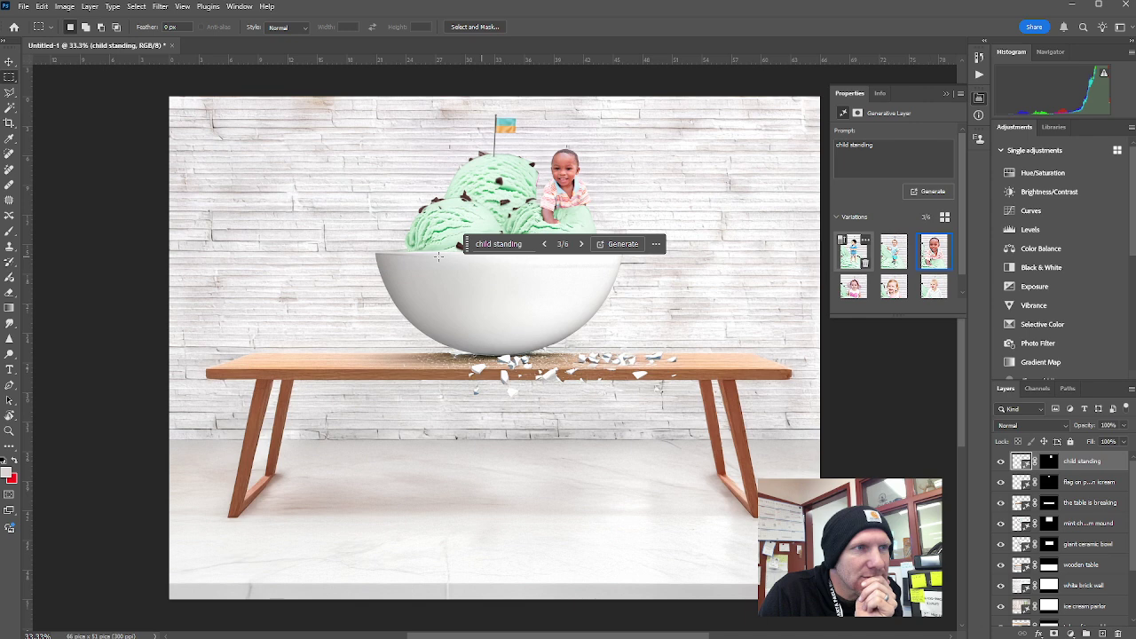
Replace the child layer's prompt with "little child in snow grea" and generate new variations.
double_click(508, 245)
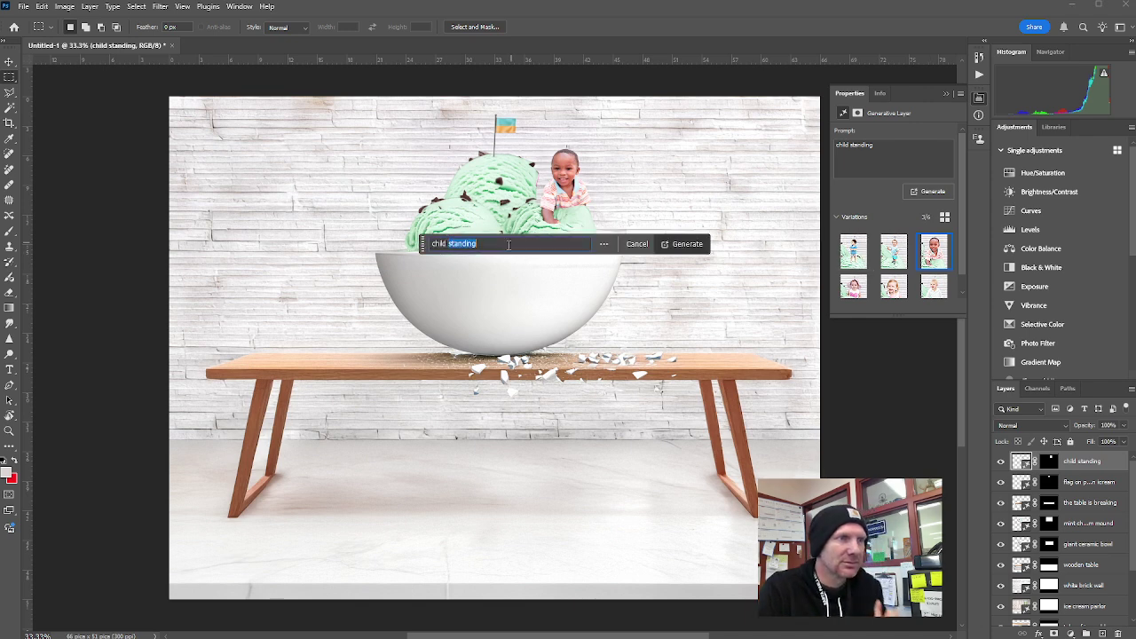
drag(509, 245, 387, 249)
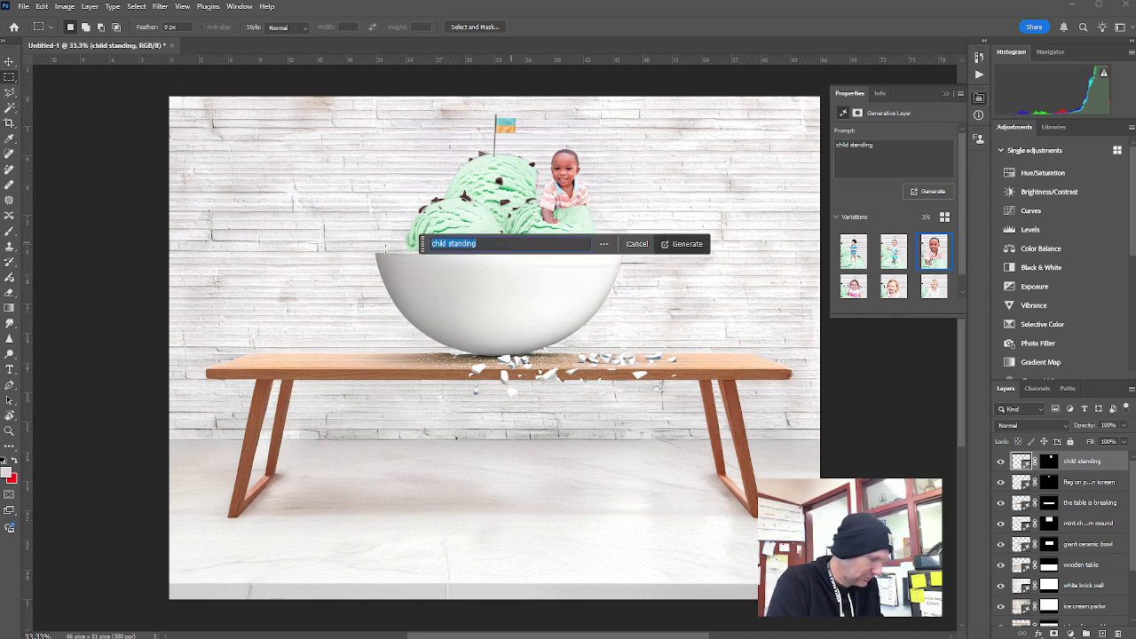
text(little chi)
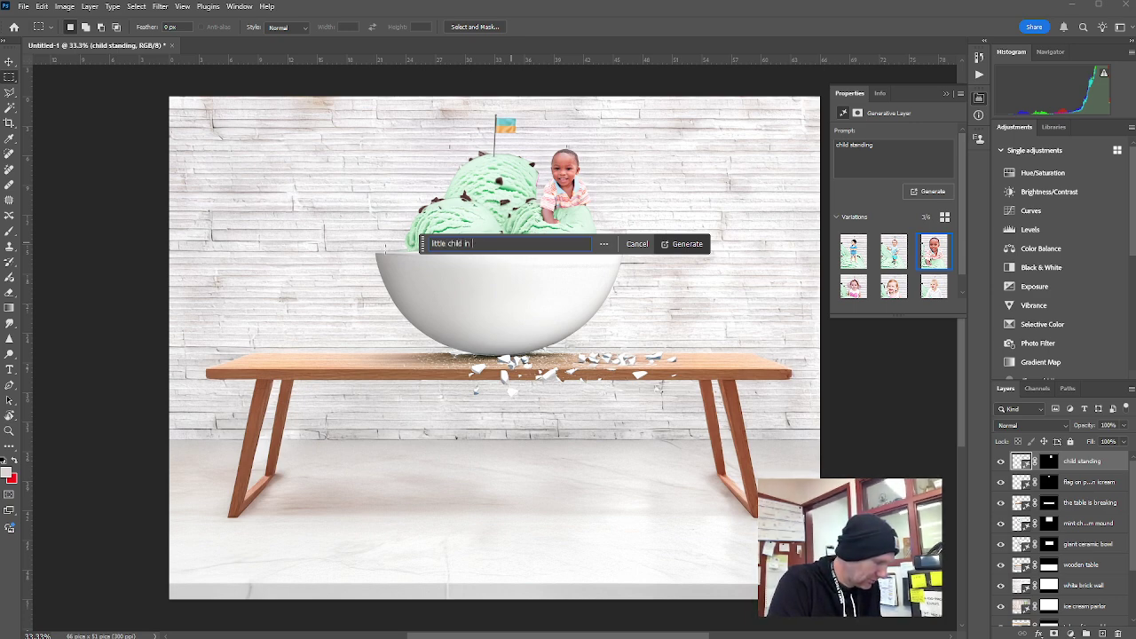
text(ld in snow grea)
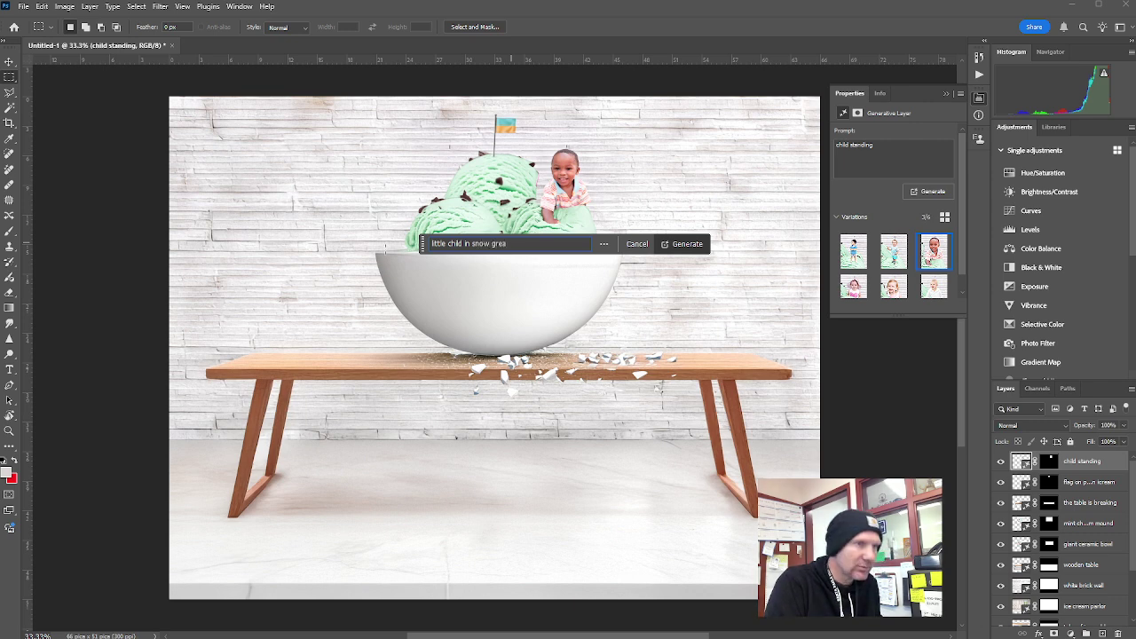
key(Return)
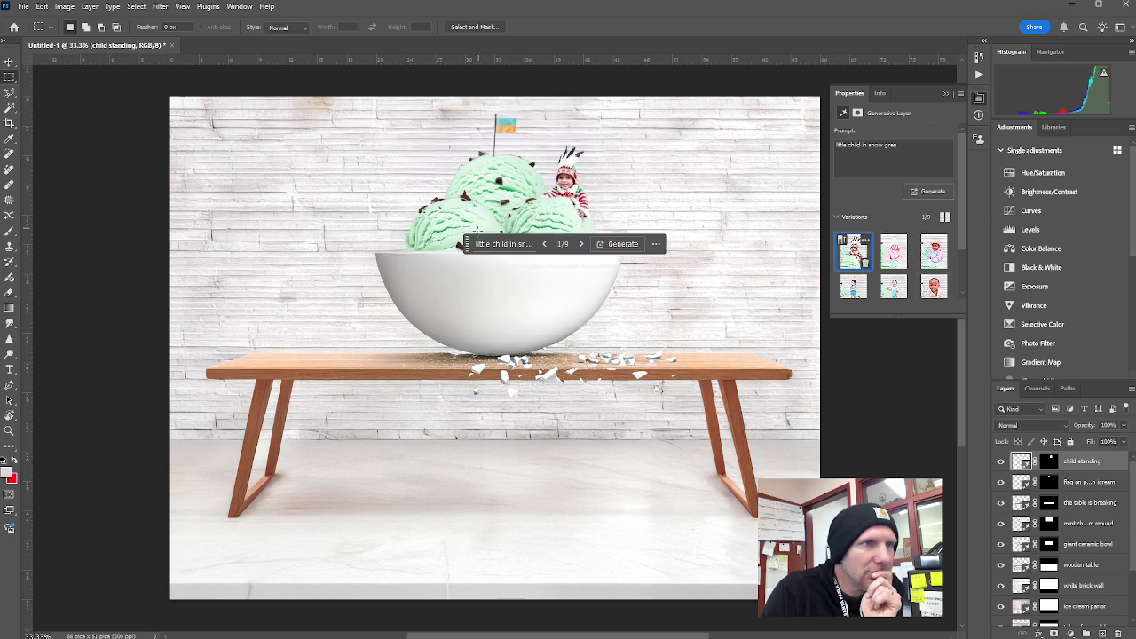
Correct the prompt to "little child in snow gear", regenerate, and choose the second variation.
click(500, 242)
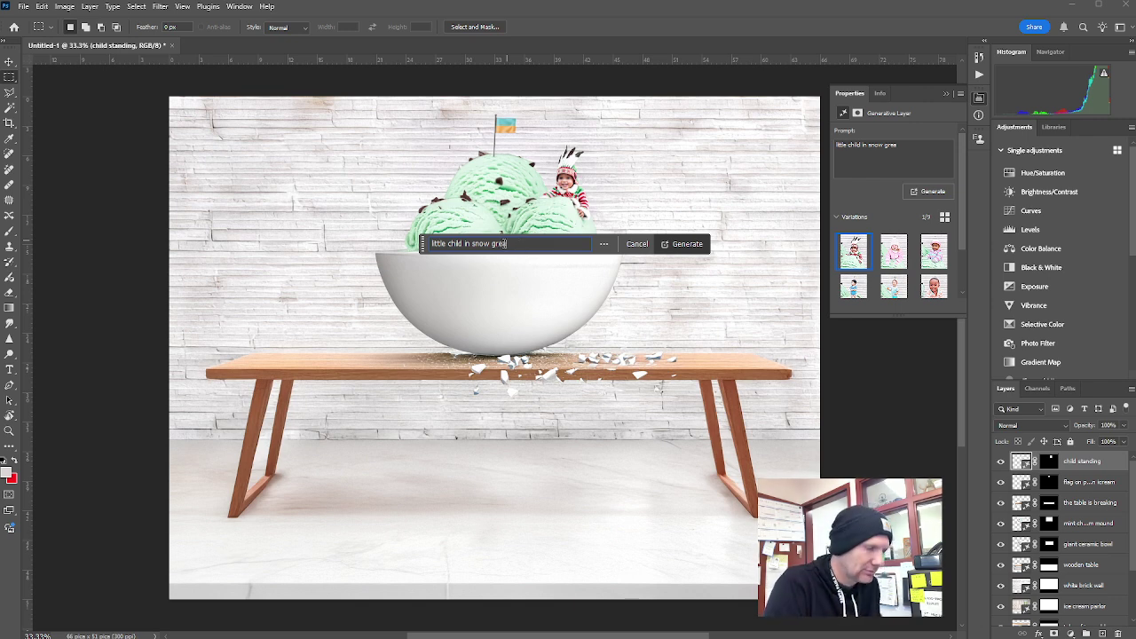
key(BackSpace)
key(BackSpace)
key(BackSpace)
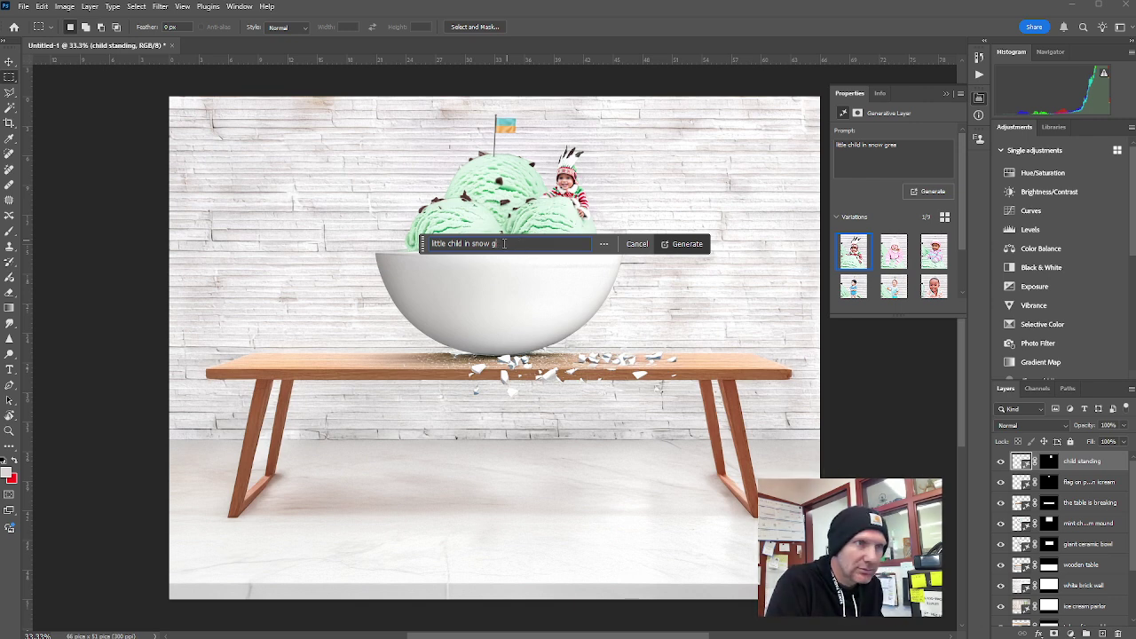
text(ear)
key(Return)
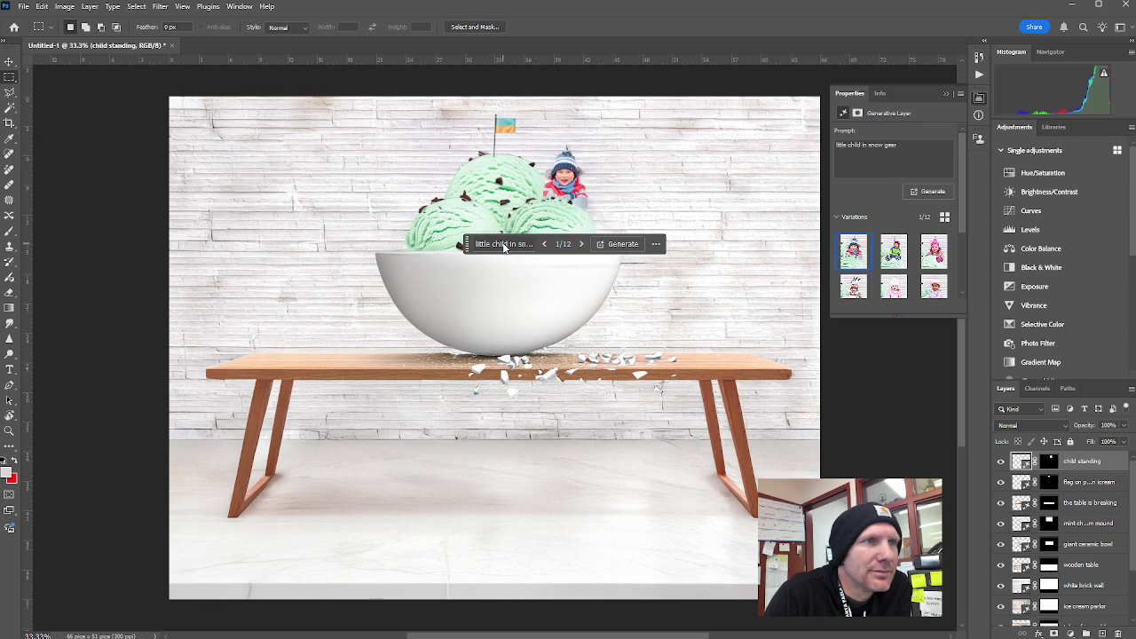
click(893, 252)
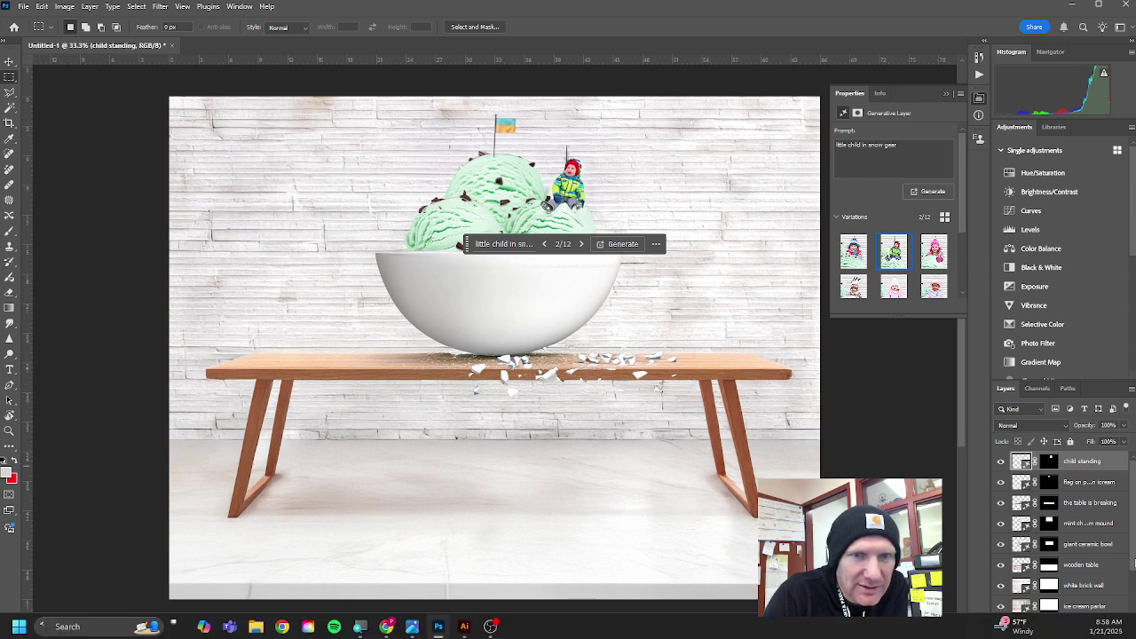
Delete the "child standing" layer and move the floating prompt bar down onto the floor area.
click(1117, 632)
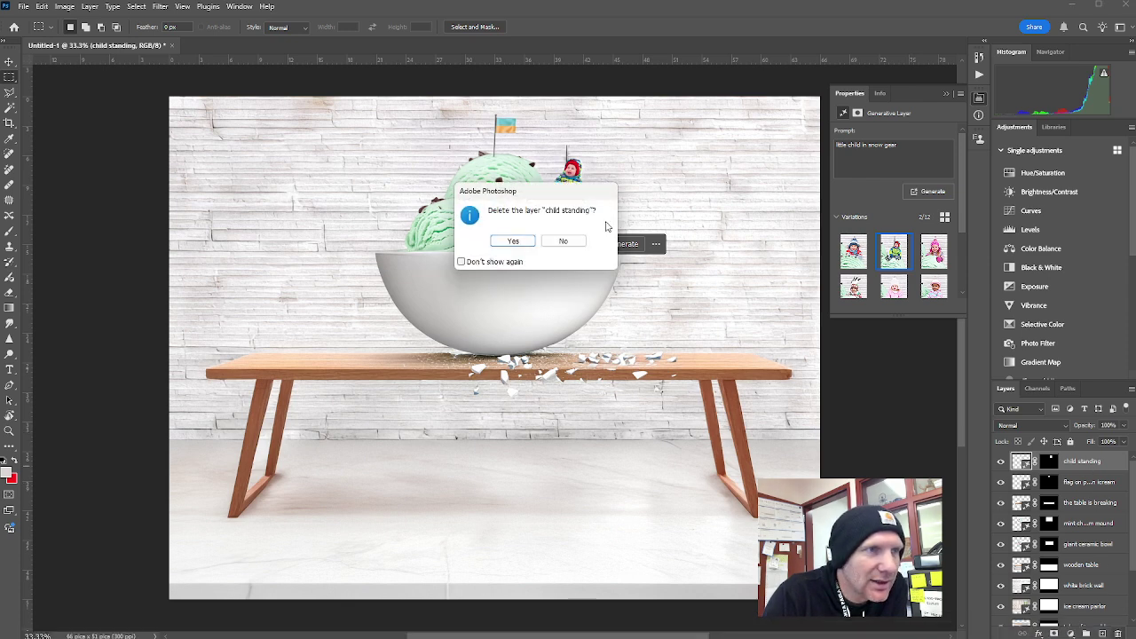
click(523, 242)
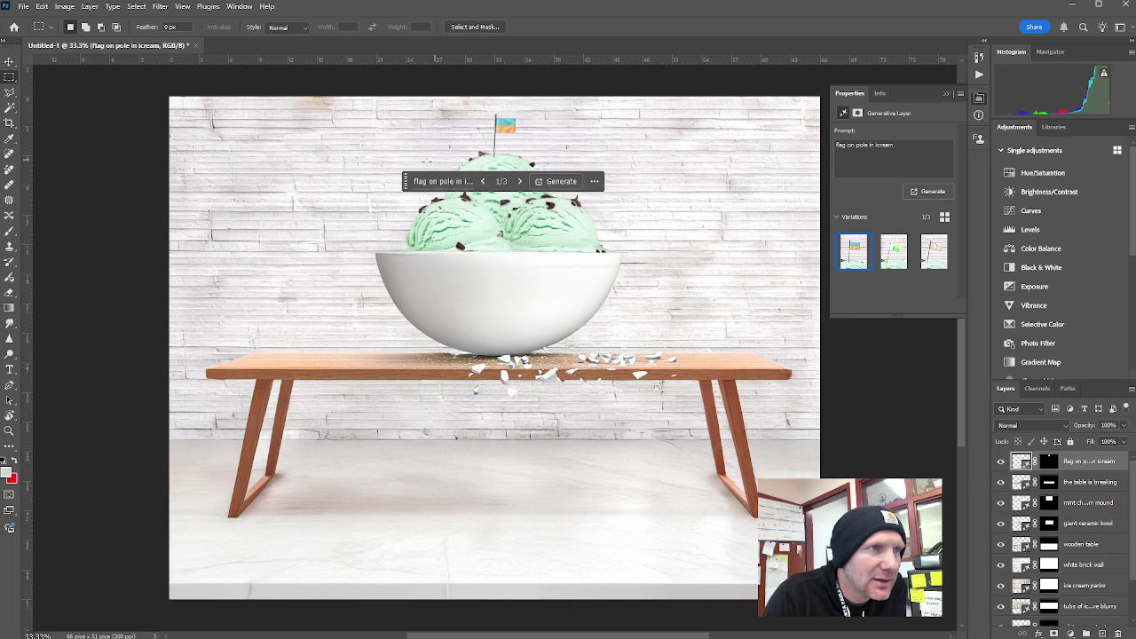
drag(404, 182, 441, 501)
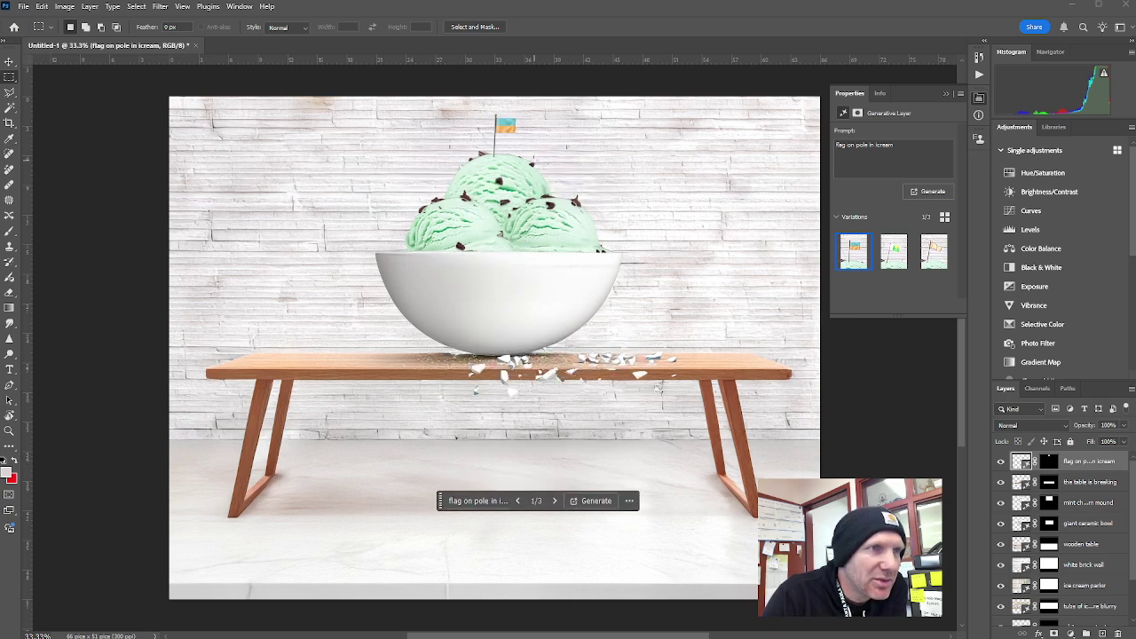
Select four rectangular areas together: the right slope of the ice cream, above both ends of the tabletop, and the floor beneath the table.
drag(522, 144, 590, 221)
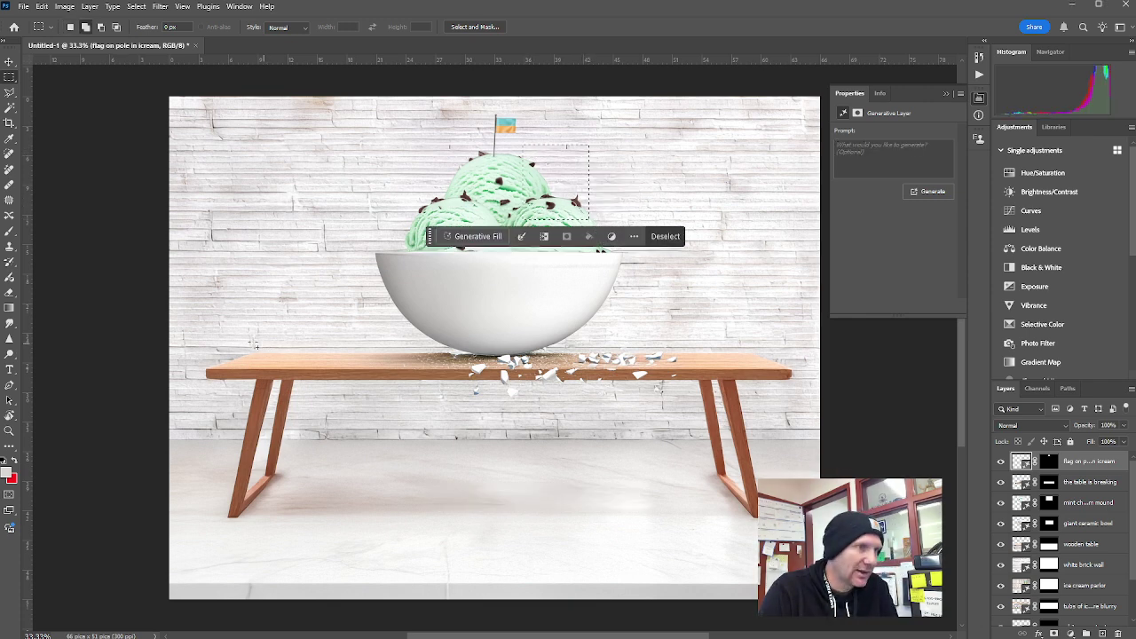
drag(269, 293, 365, 363)
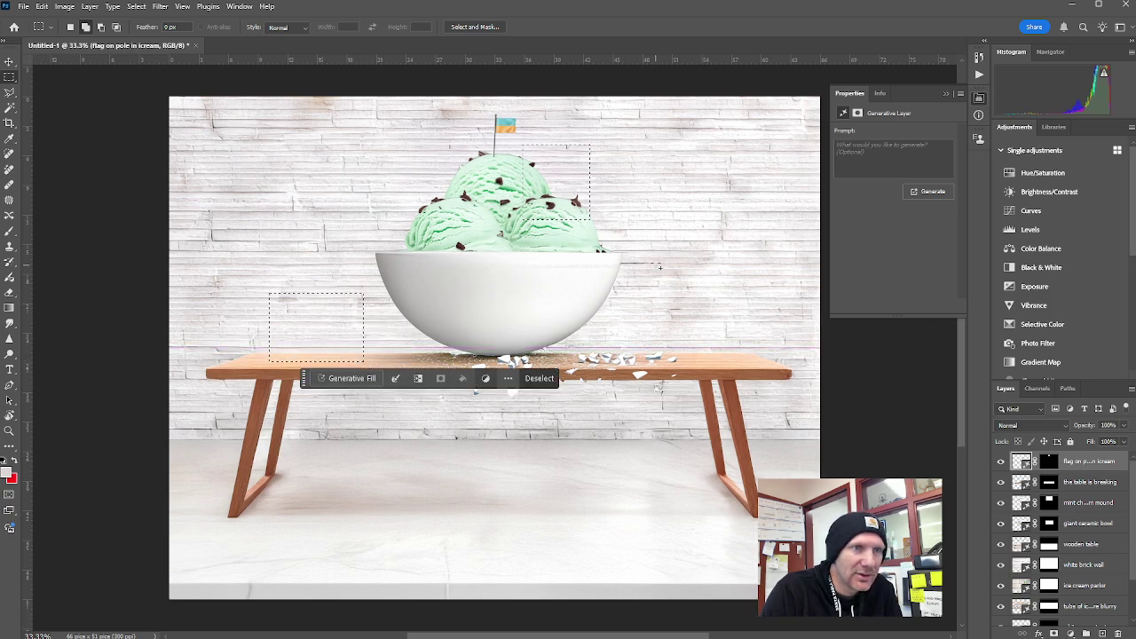
drag(657, 262, 759, 353)
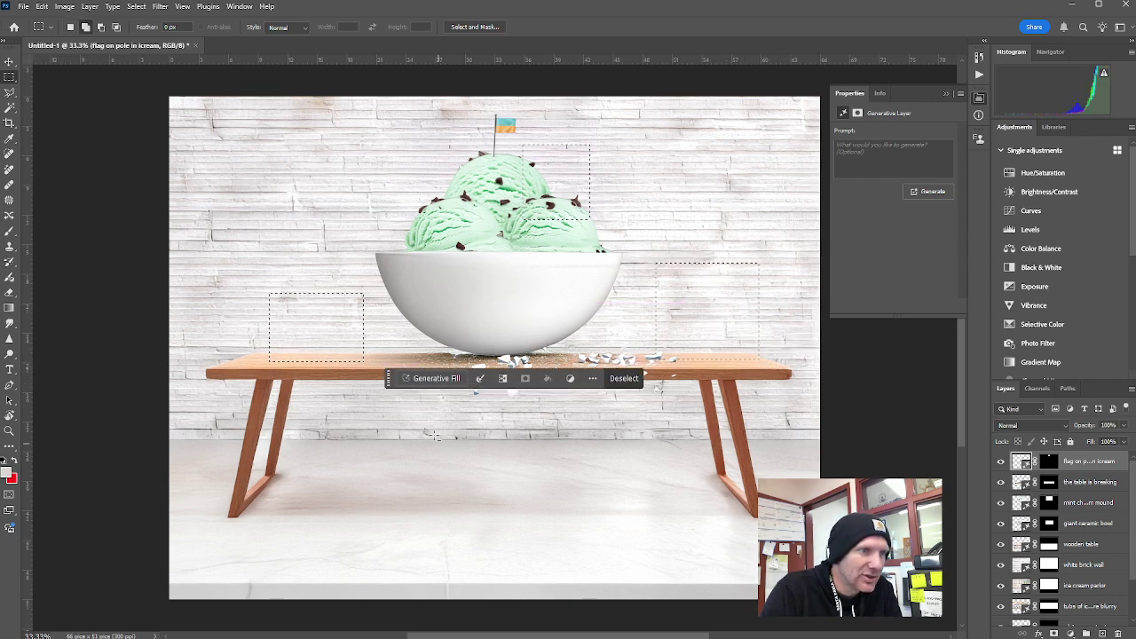
drag(435, 429, 571, 536)
drag(574, 534, 575, 534)
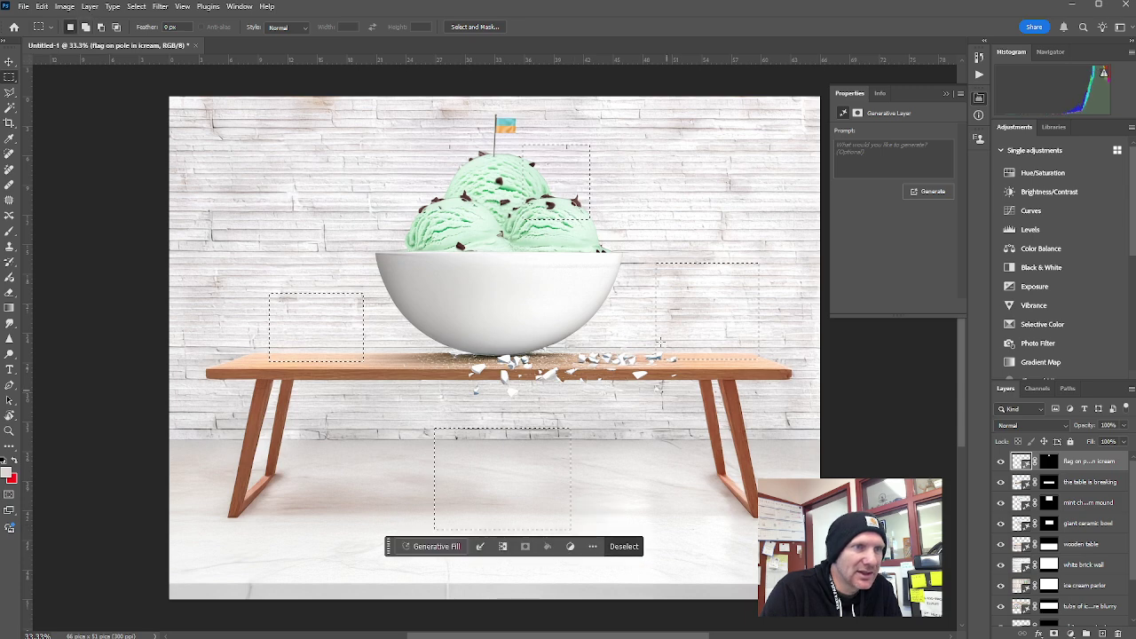
Fill the four selected areas using the prompt "kids playing in the snow" and compare the second and third variations.
click(432, 547)
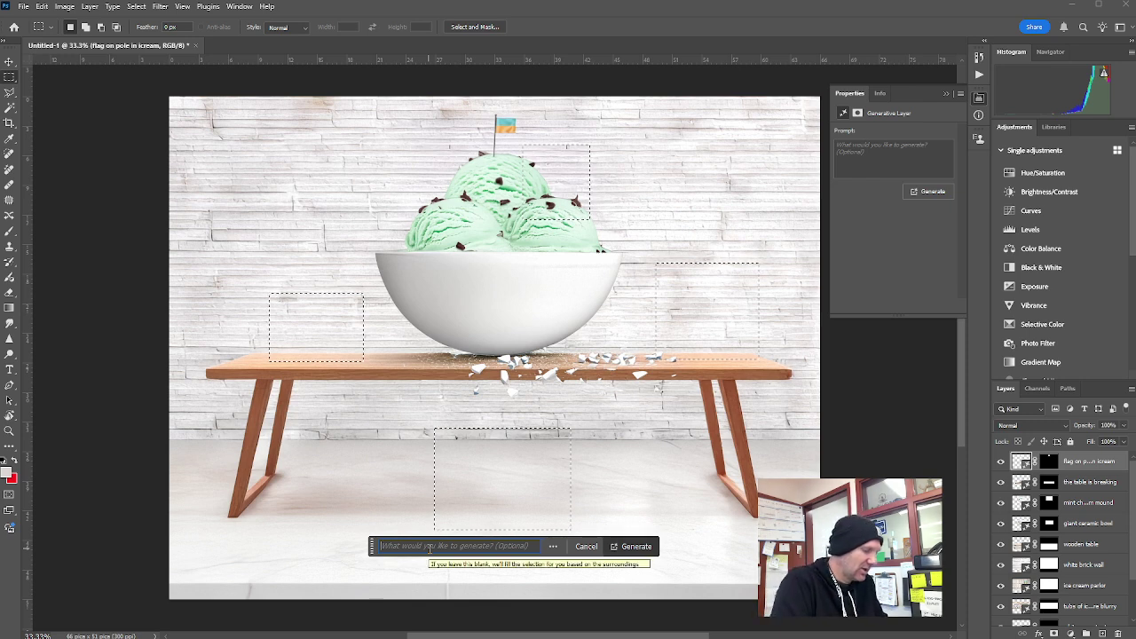
text(ki)
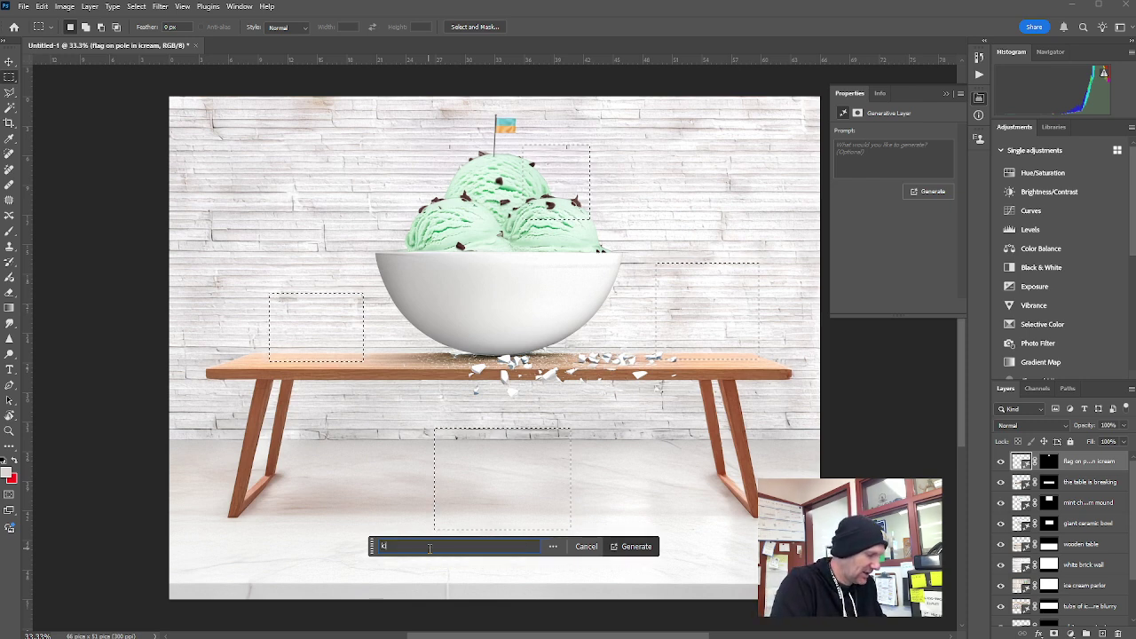
text(ds playing in)
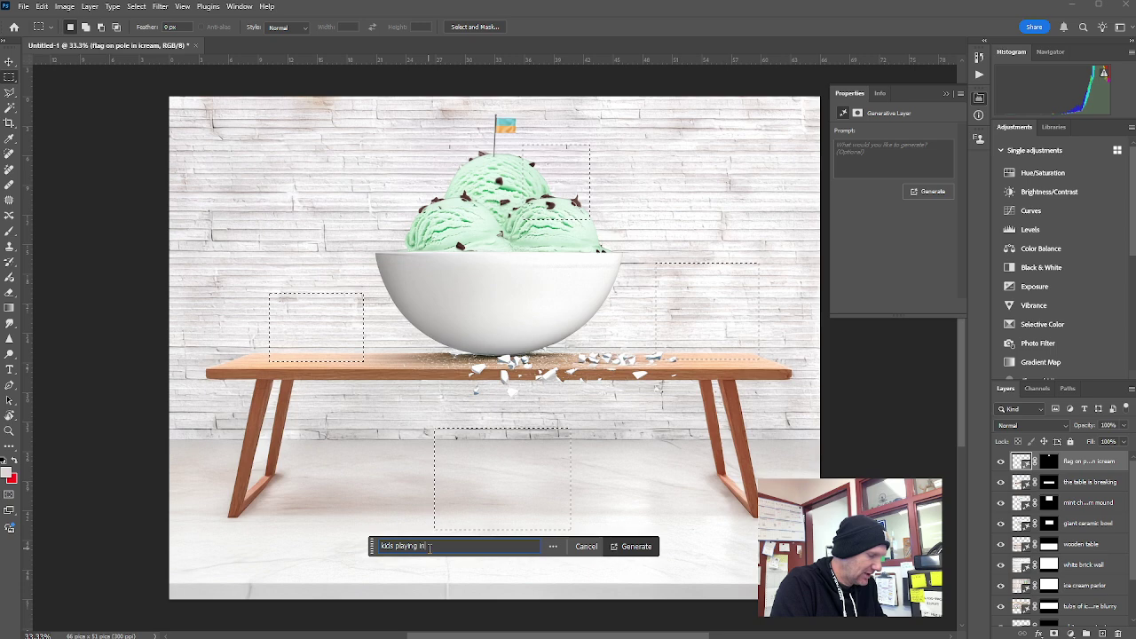
text( the snow)
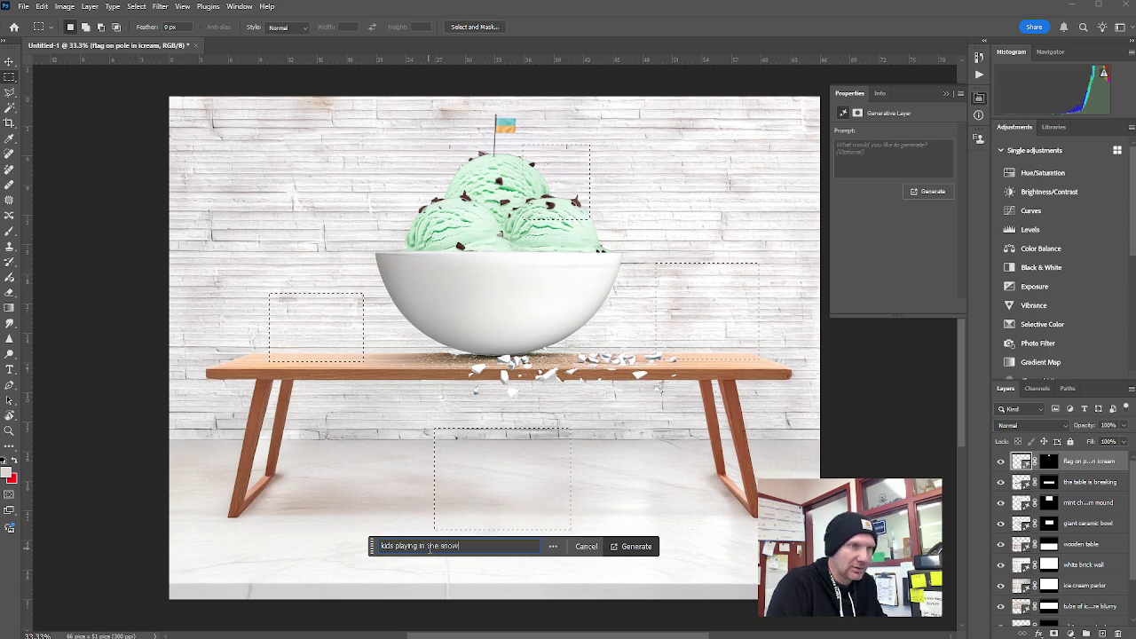
key(Return)
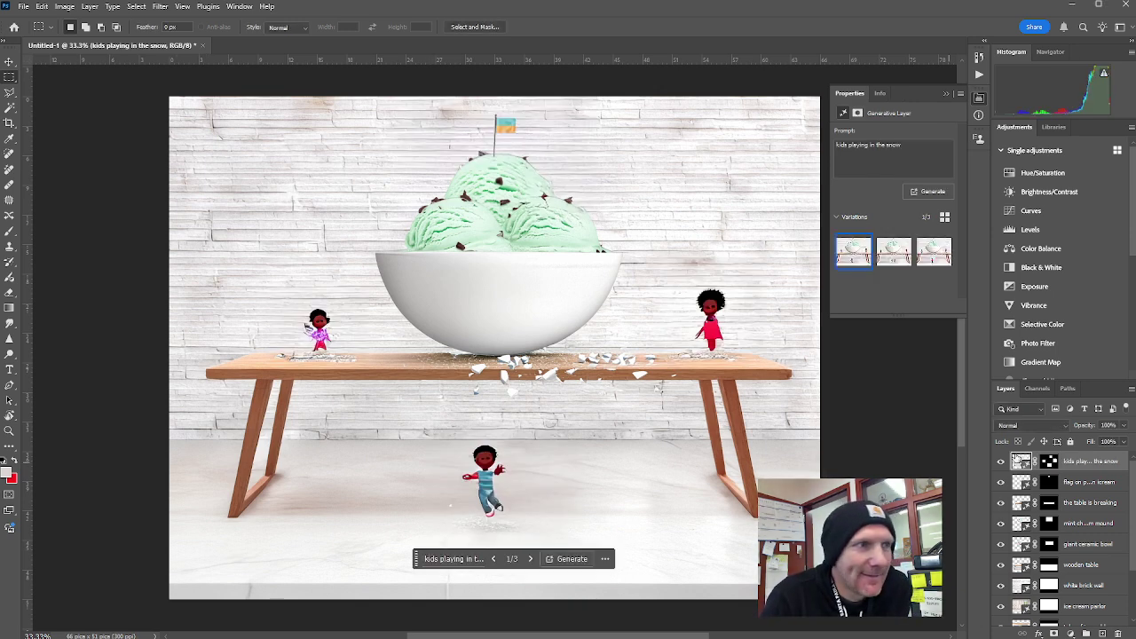
click(892, 251)
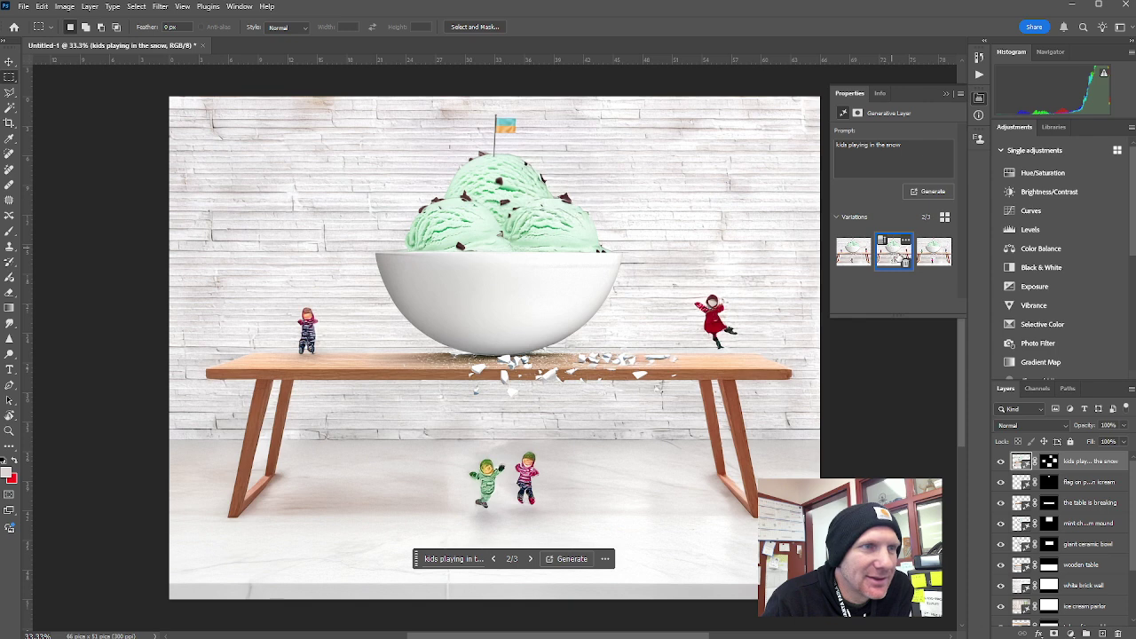
click(928, 257)
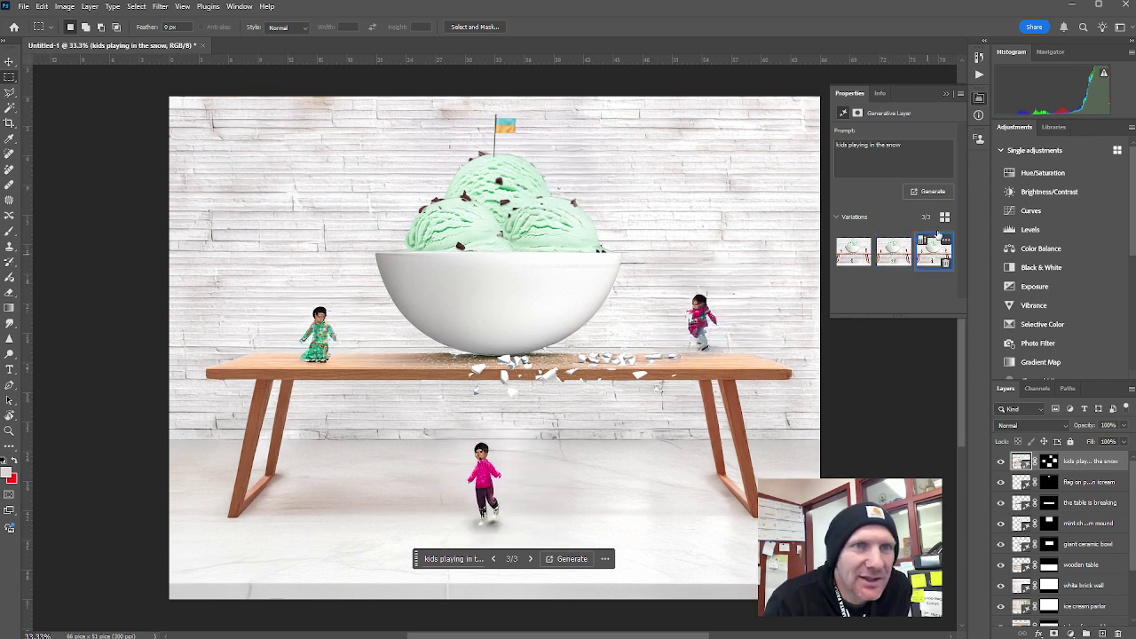
Generate another set of "kids playing in the snow" variations, compare the first three, and choose the second.
click(937, 195)
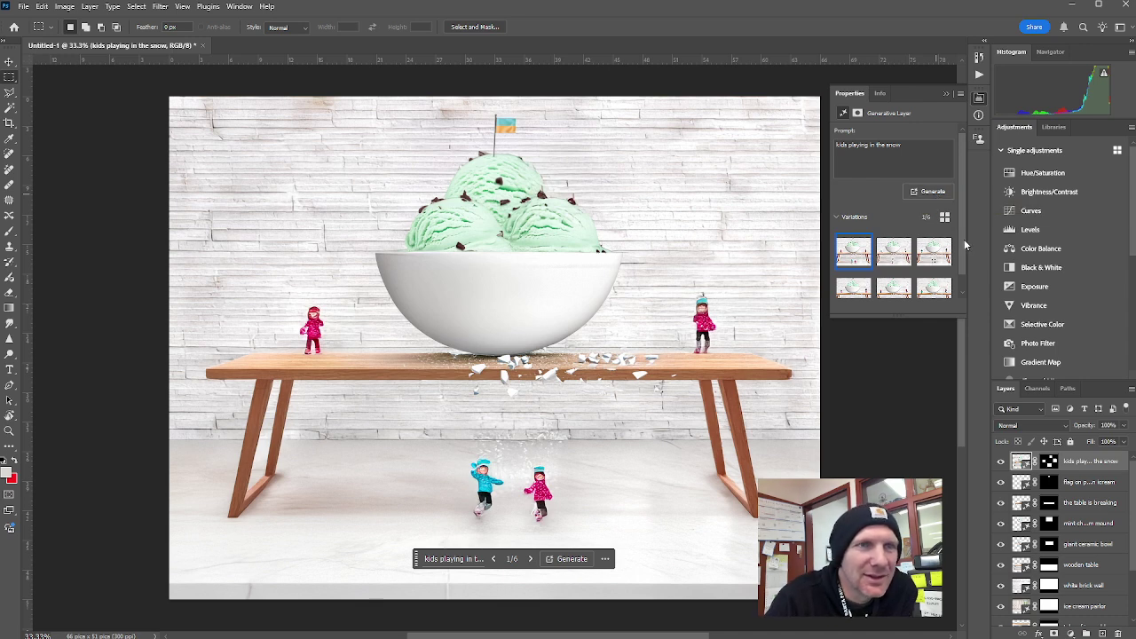
click(891, 255)
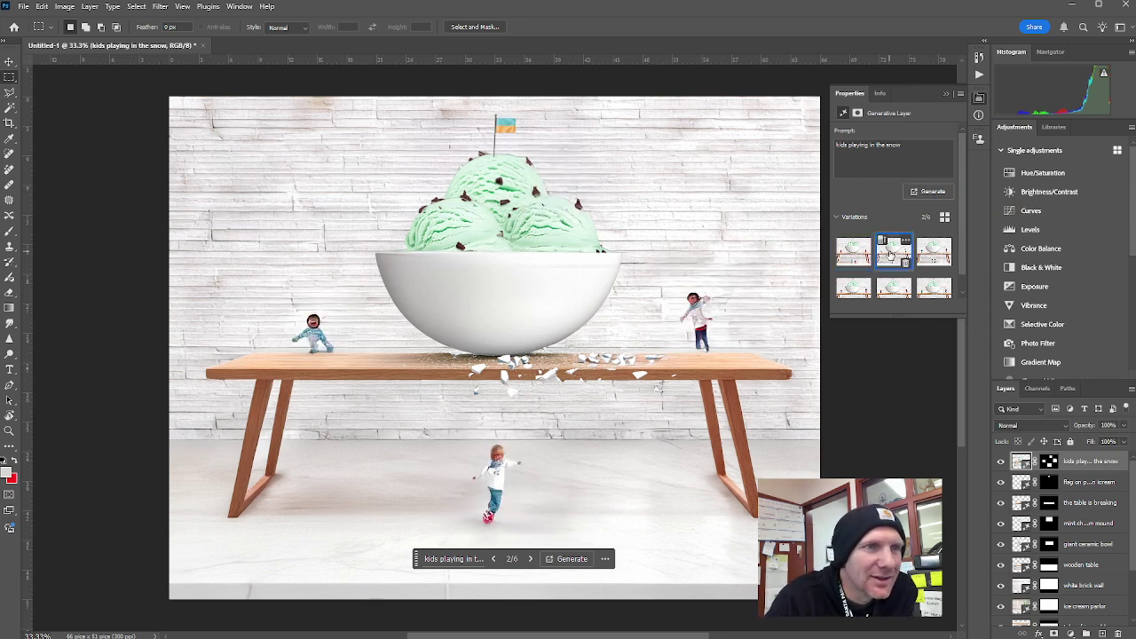
click(932, 258)
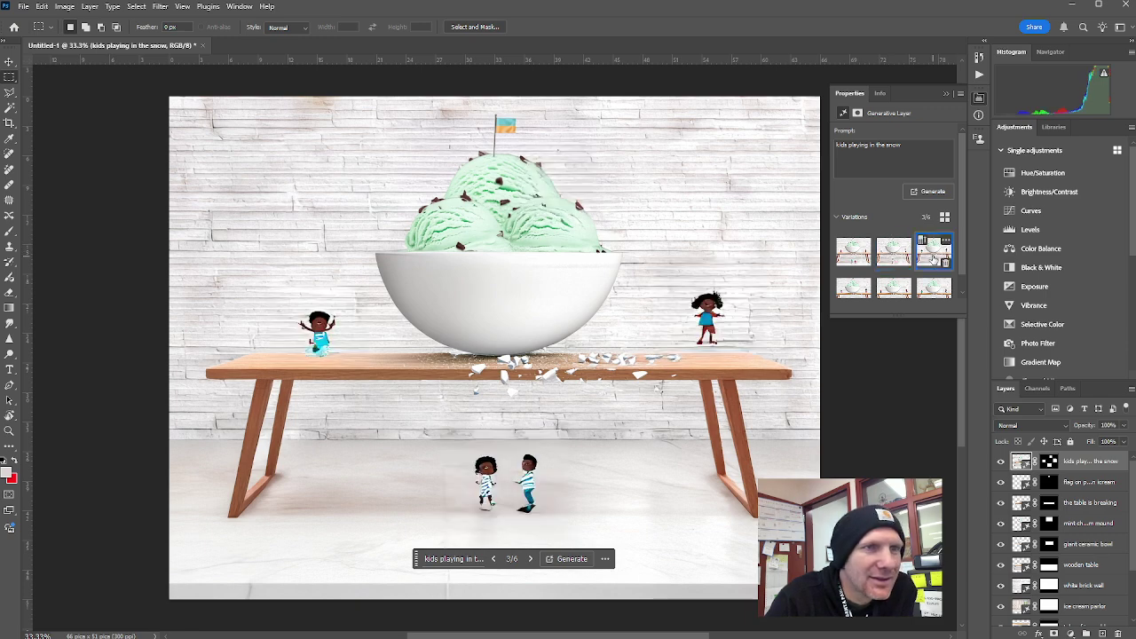
click(884, 256)
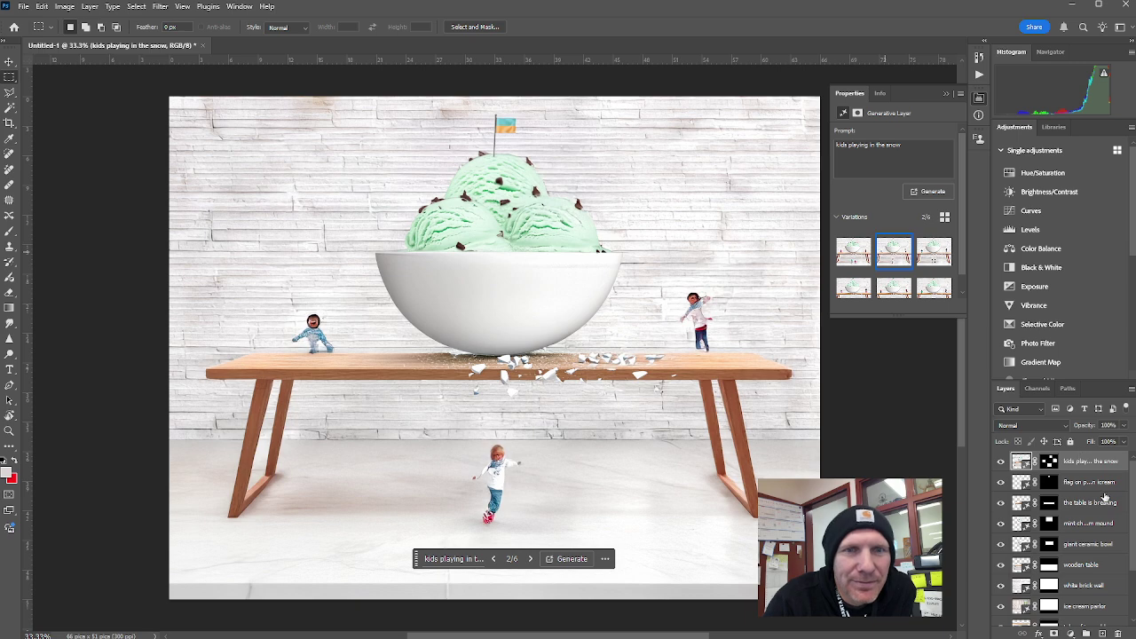
Delete the "kids playing in the snow" layer and move the floating prompt bar off the artwork, above its upper-left corner.
click(1118, 633)
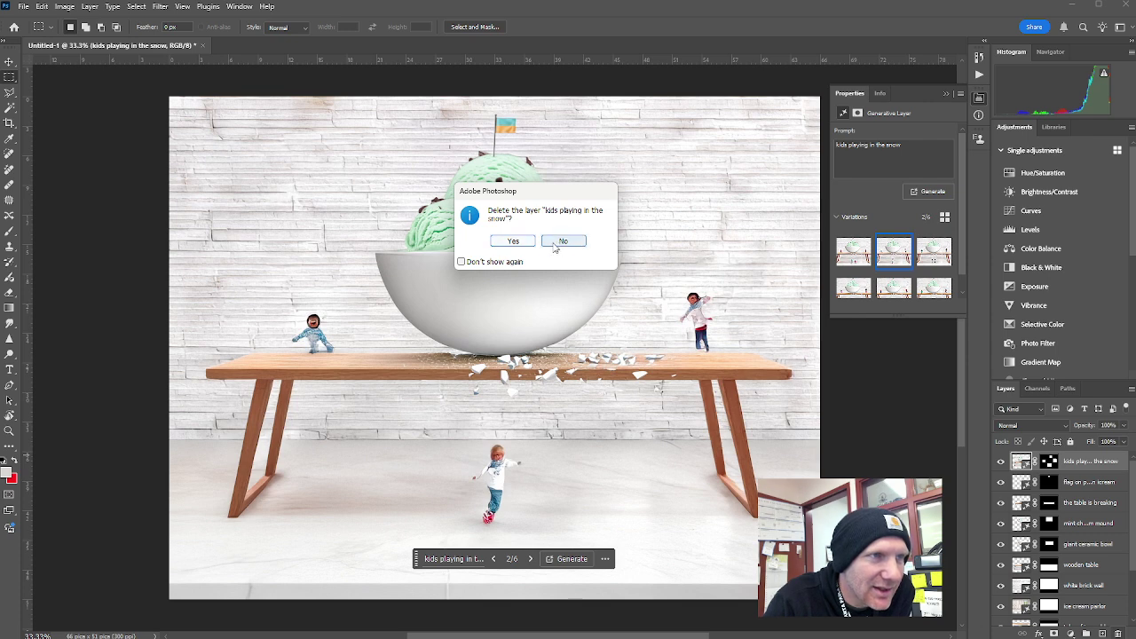
click(513, 240)
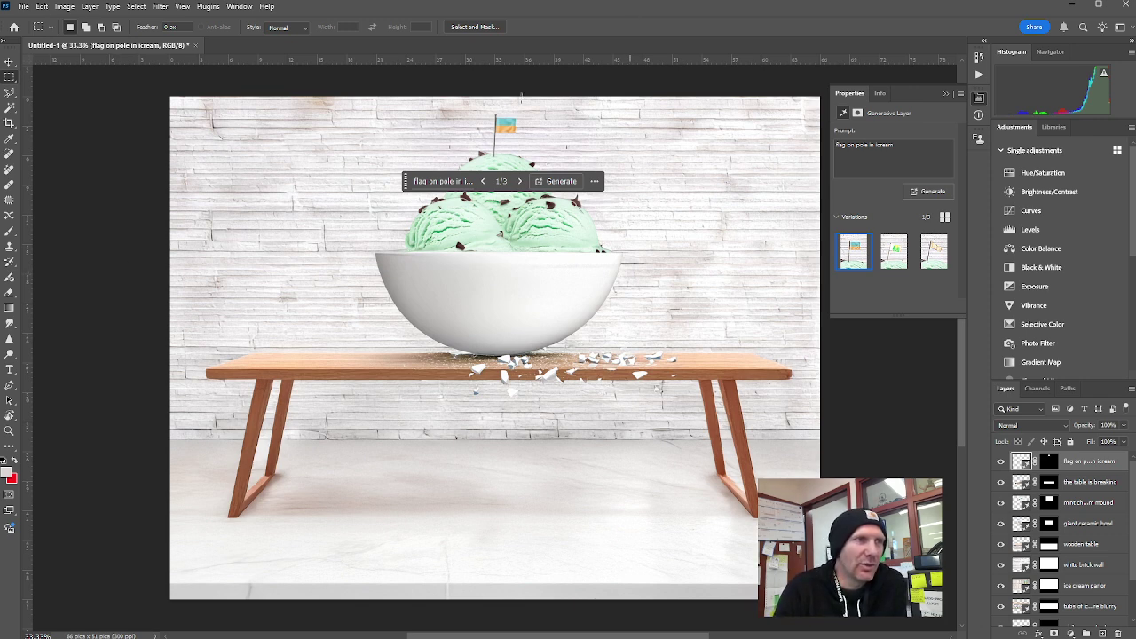
drag(398, 180, 148, 82)
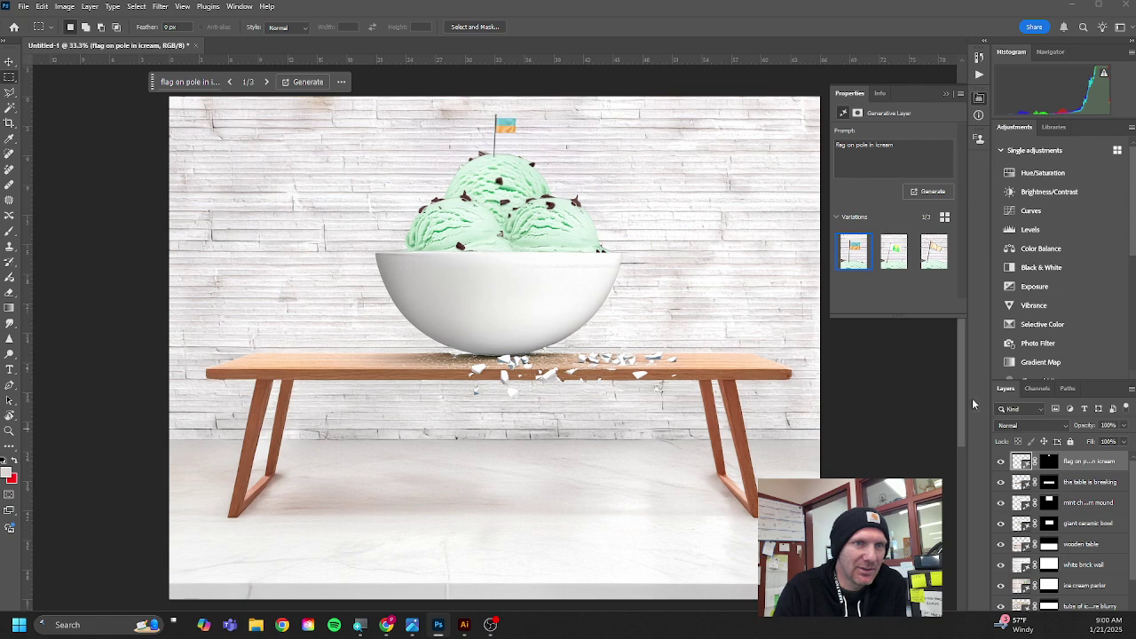
Collapse the generative layer's properties and hide the surrounding interface to present the artwork on its own.
click(946, 95)
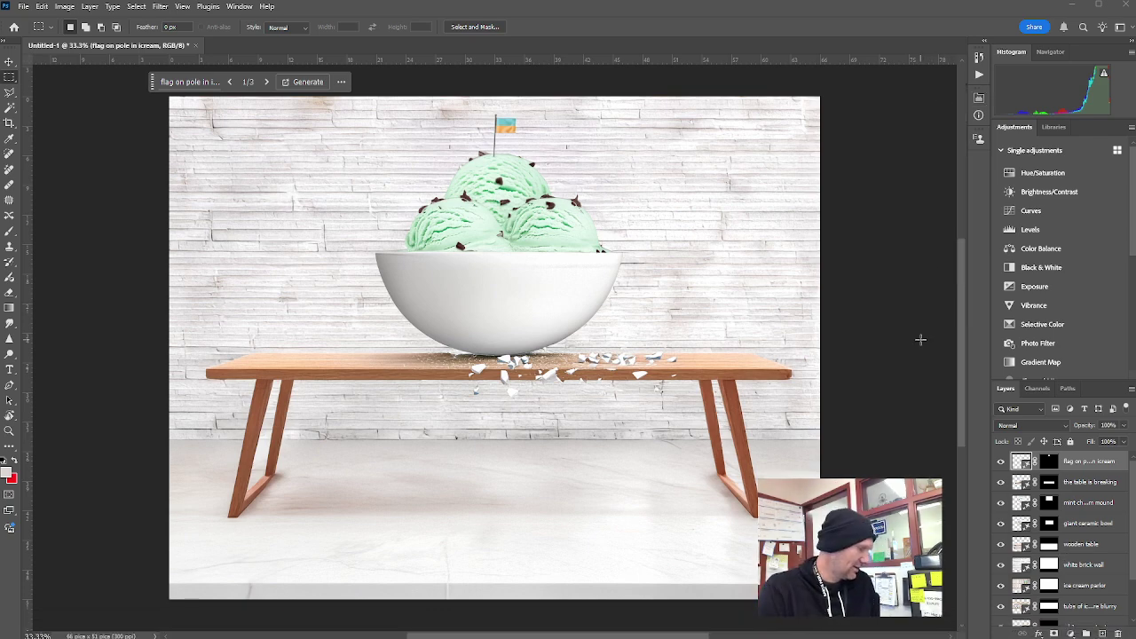
key(ctrl+z)
key(ctrl+shift+z)
key(Tab)
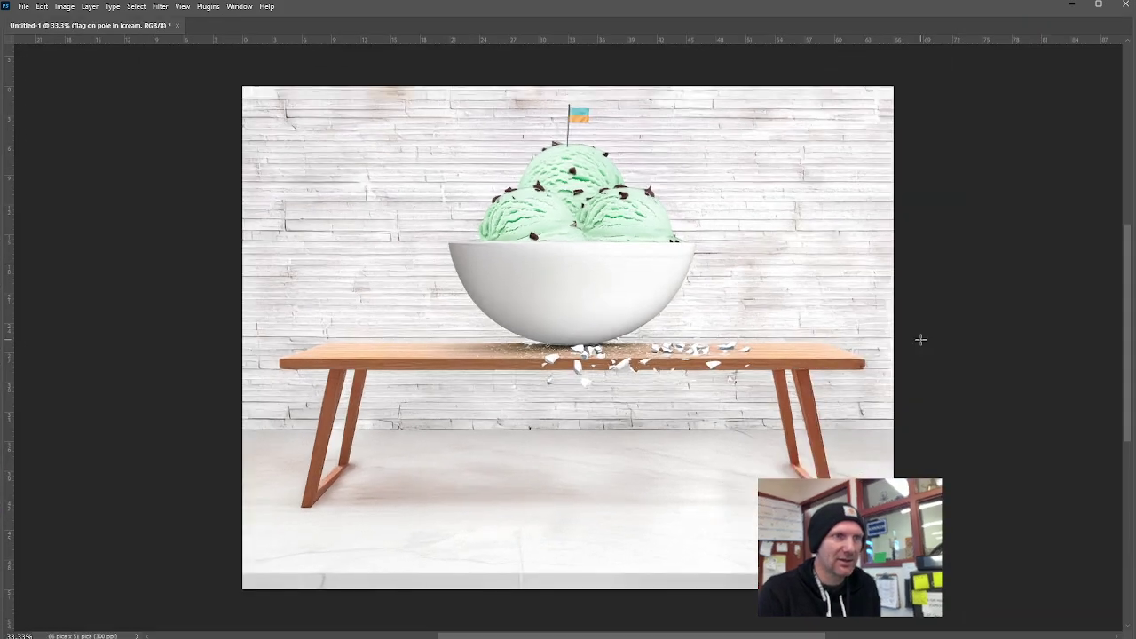